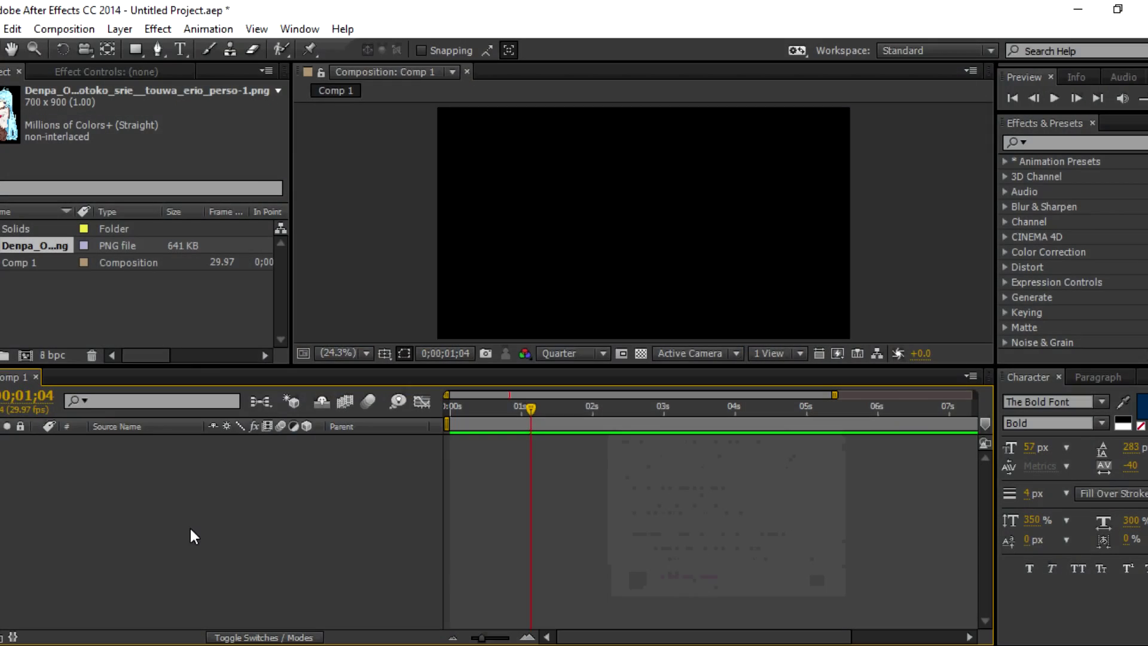
Bring up the new-layer menu in the empty Comp 1 timeline
{"action": "right_click", "coordinate": [190, 524]}
Add a dark gray solid and an adjustment layer to Comp 1
{"action": "mouse_move", "coordinate": [389, 337]}
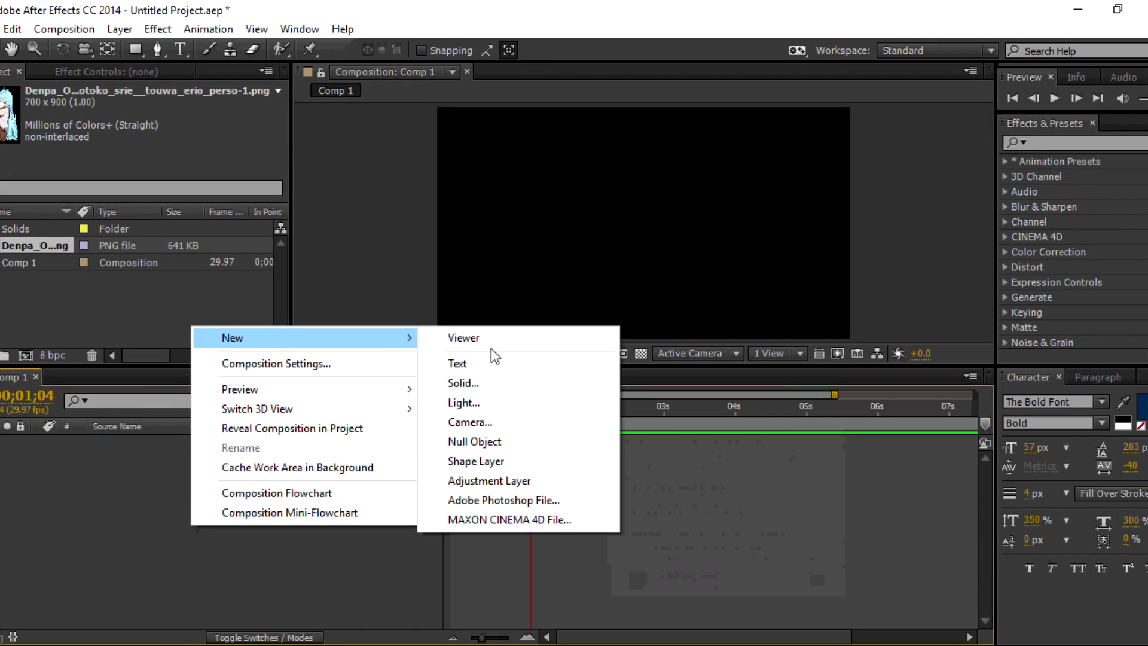
{"action": "left_click", "coordinate": [473, 382]}
{"action": "left_click", "coordinate": [576, 428]}
{"action": "right_click", "coordinate": [340, 510]}
{"action": "mouse_move", "coordinate": [538, 323]}
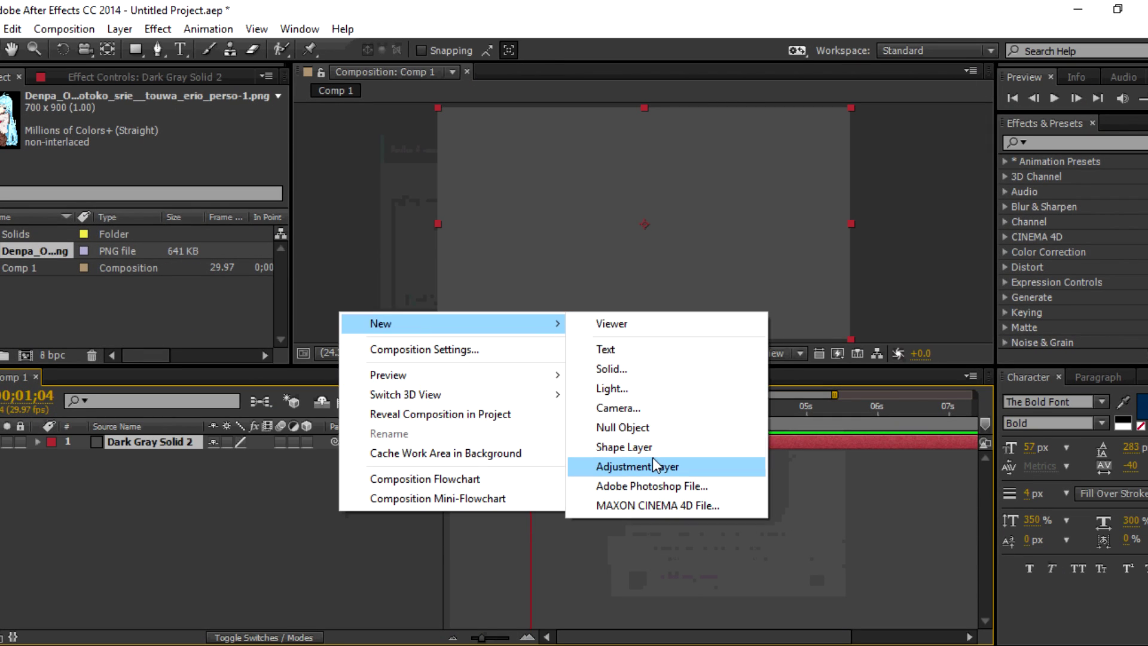
{"action": "left_click", "coordinate": [648, 465]}
Add a null object below the adjustment layer and make the null and solid 3D
{"action": "right_click", "coordinate": [267, 518]}
{"action": "mouse_move", "coordinate": [491, 337]}
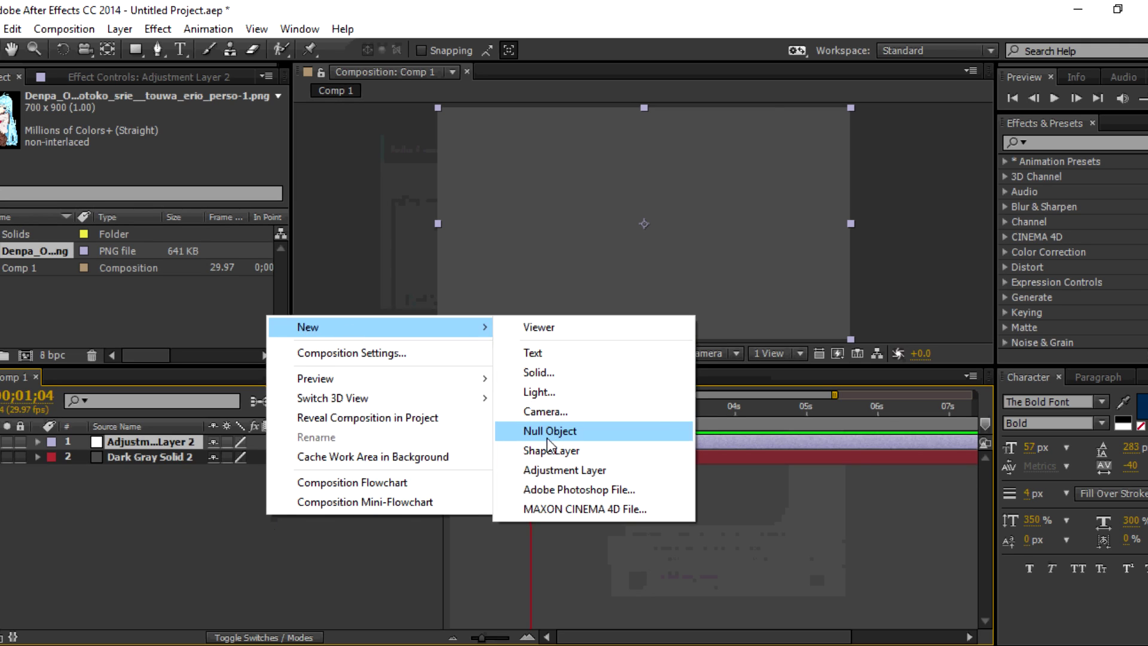
{"action": "left_click", "coordinate": [549, 431]}
{"action": "left_click_drag", "start_coordinate": [171, 449], "coordinate": [235, 468]}
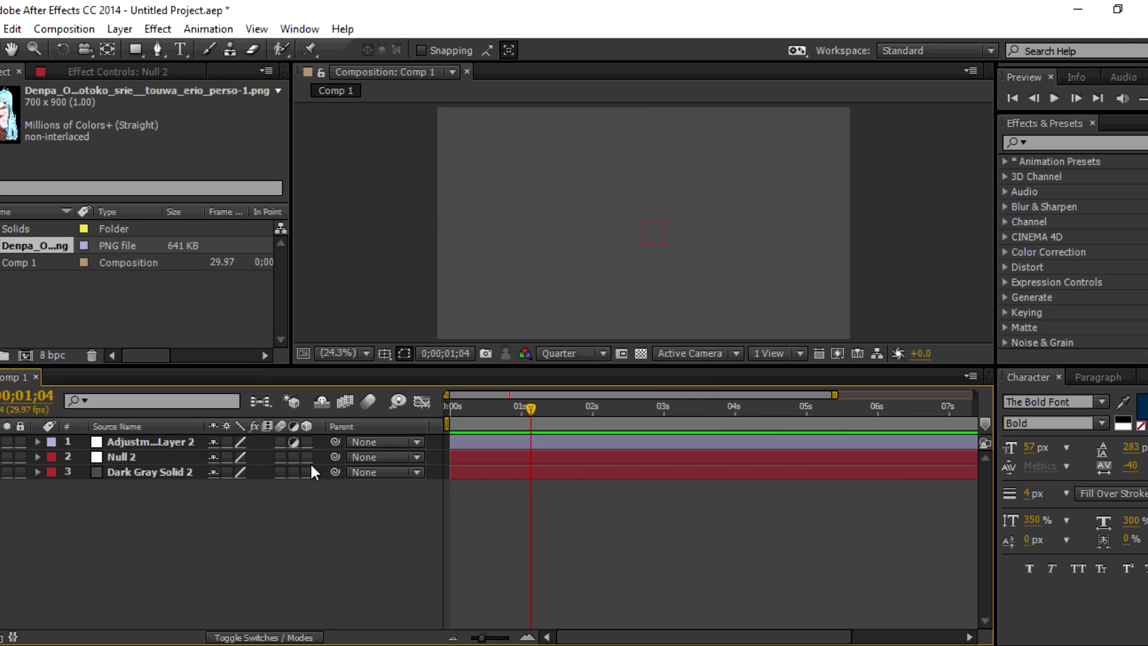
{"action": "mouse_move", "coordinate": [307, 457]}
{"action": "left_mouse_down"}
{"action": "mouse_move", "coordinate": [307, 472]}
{"action": "mouse_move", "coordinate": [138, 461]}
{"action": "left_mouse_up"}
{"action": "key", "text": "Home"}
Parent the solid to Null 2 and keyframe the null's Position, pushing it back in Z by frame 17
{"action": "left_click", "coordinate": [136, 461]}
{"action": "key", "text": "r"}
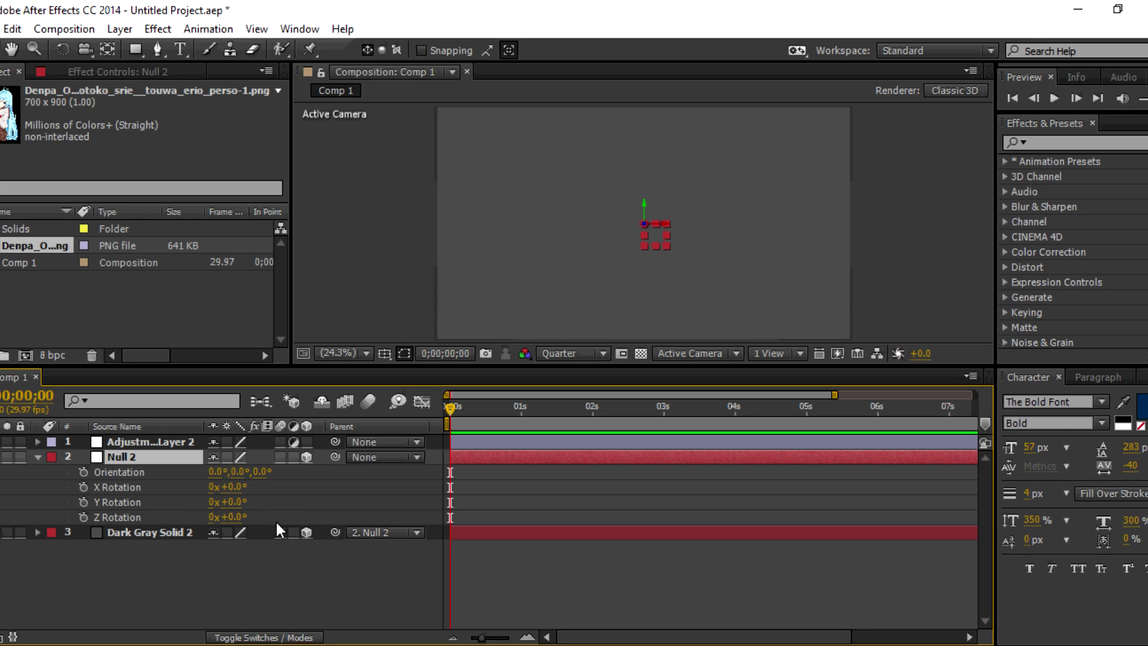
{"action": "key", "text": "p"}
{"action": "left_click", "coordinate": [83, 472]}
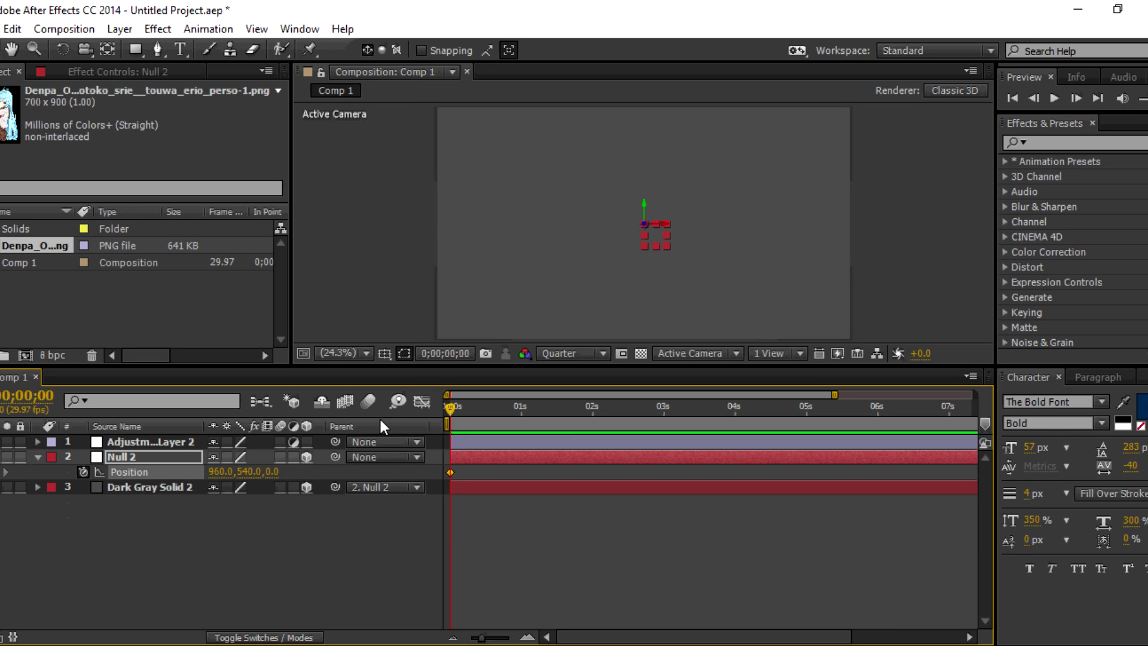
{"action": "left_click_drag", "start_coordinate": [468, 405], "coordinate": [490, 404]}
{"action": "left_click_drag", "start_coordinate": [273, 471], "coordinate": [323, 479]}
Duplicate the gray solid, set its anchor Y to 1080 and stretch it taller
{"action": "left_click", "coordinate": [174, 489]}
{"action": "key", "text": "ctrl+d"}
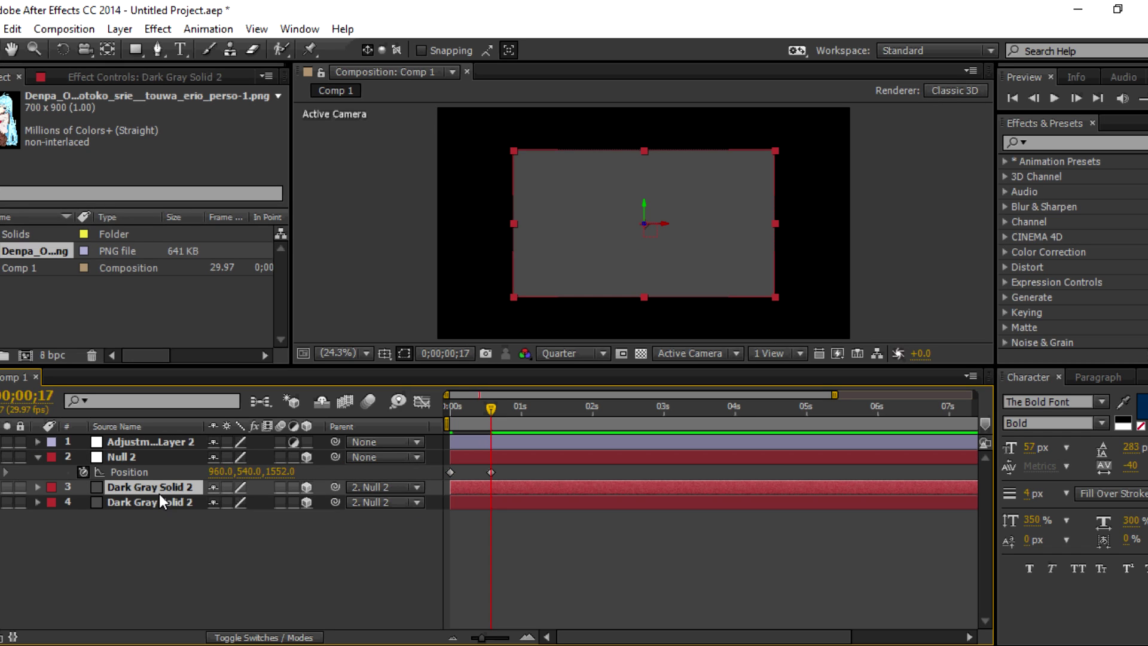
{"action": "key", "text": "a"}
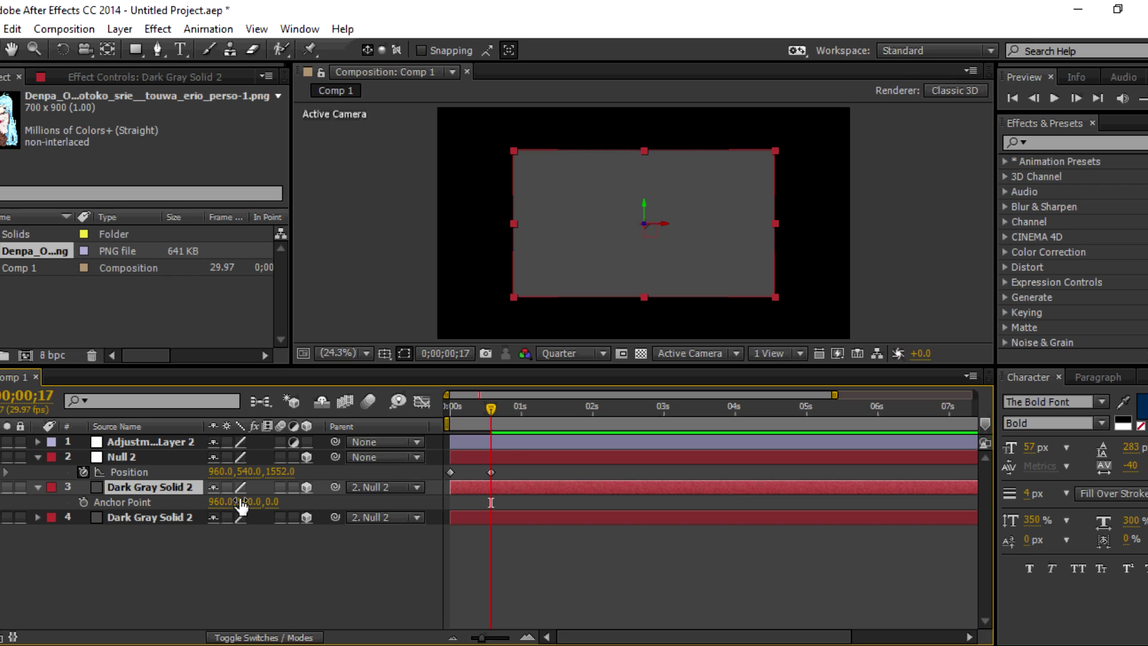
{"action": "left_click", "coordinate": [253, 504]}
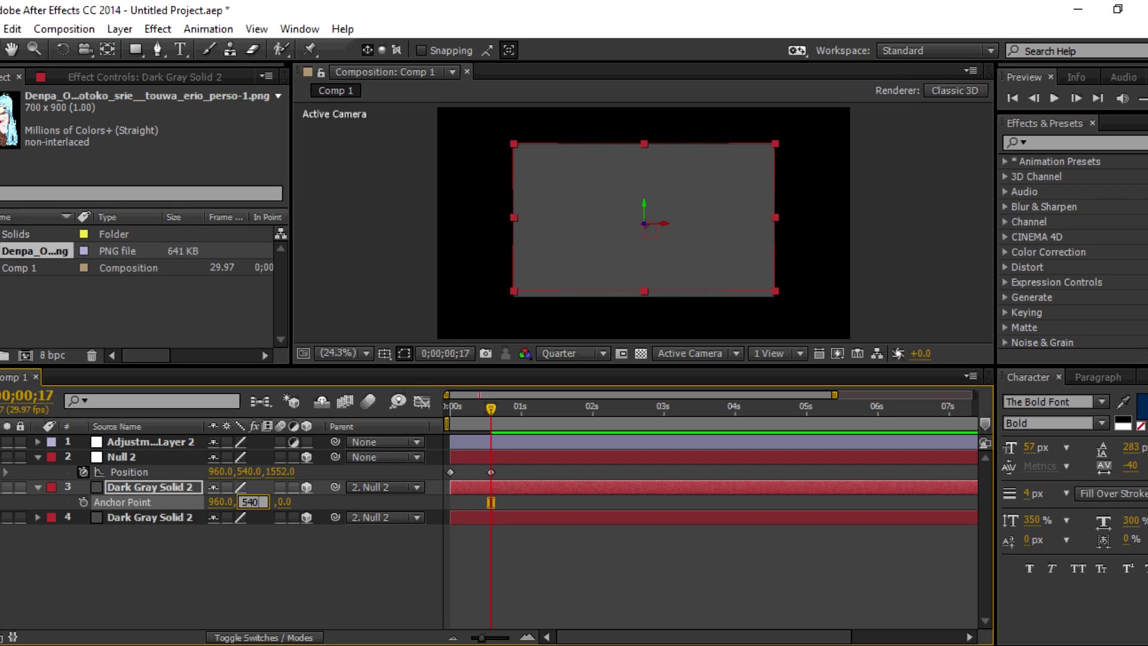
{"action": "type", "text": "+540"}
{"action": "key", "text": "Return"}
{"action": "key", "text": "s"}
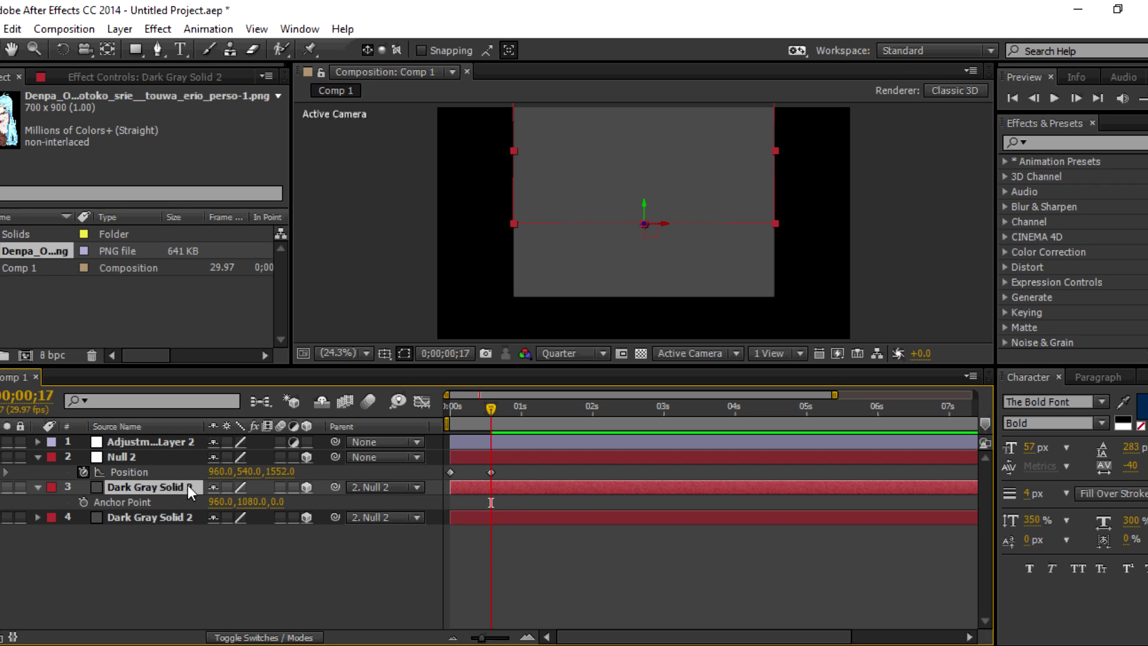
{"action": "left_click_drag", "start_coordinate": [256, 506], "coordinate": [376, 466]}
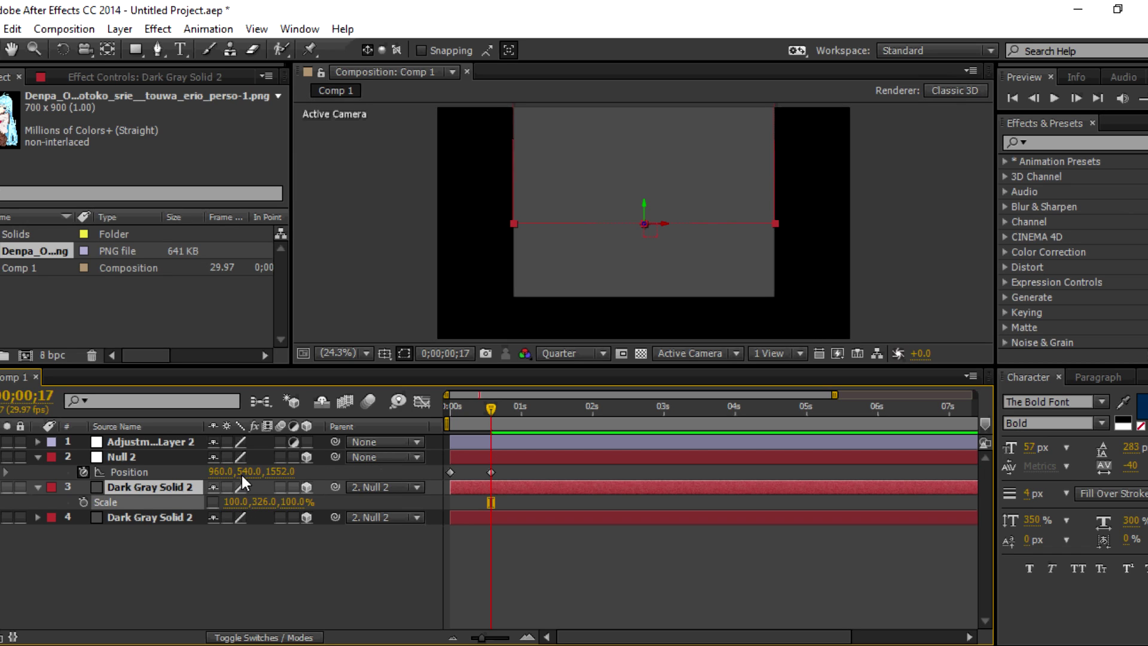
Tilt the solid copy to 90° X rotation
{"action": "left_click", "coordinate": [178, 485]}
{"action": "key", "text": "r"}
{"action": "left_click_drag", "start_coordinate": [234, 517], "coordinate": [251, 517]}
{"action": "left_click", "coordinate": [231, 517]}
{"action": "type", "text": "9"}
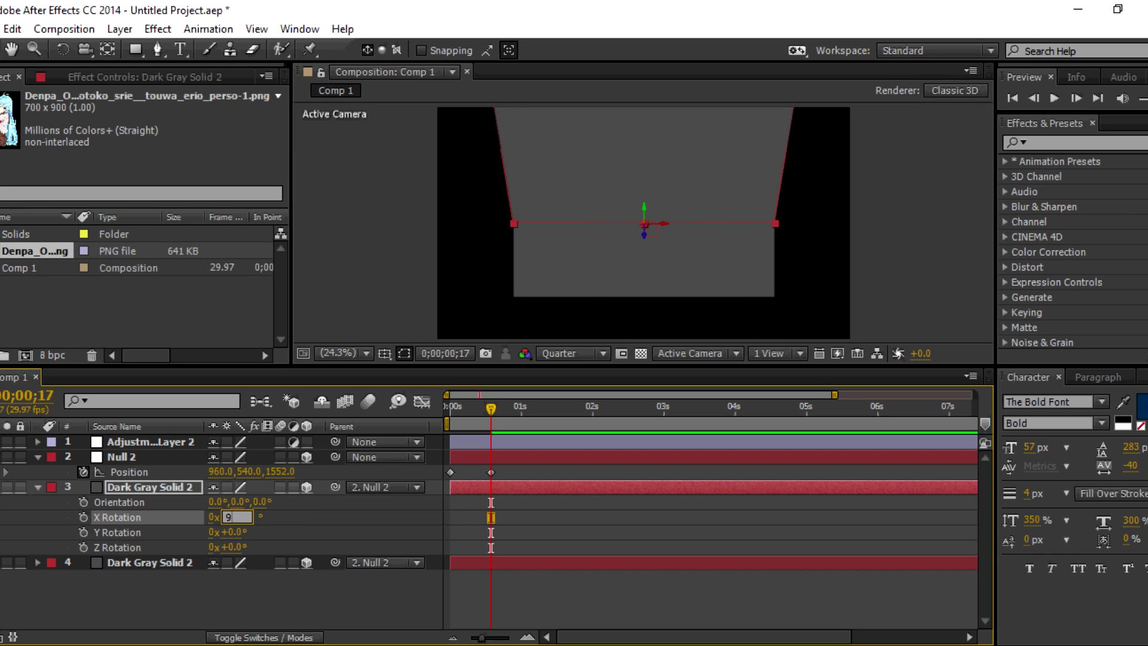
{"action": "type", "text": "60"}
{"action": "key", "text": "Return"}
Raise the rotated solid to Position Y -540 as the ceiling, then duplicate another solid copy
{"action": "left_click", "coordinate": [185, 489]}
{"action": "key", "text": "p"}
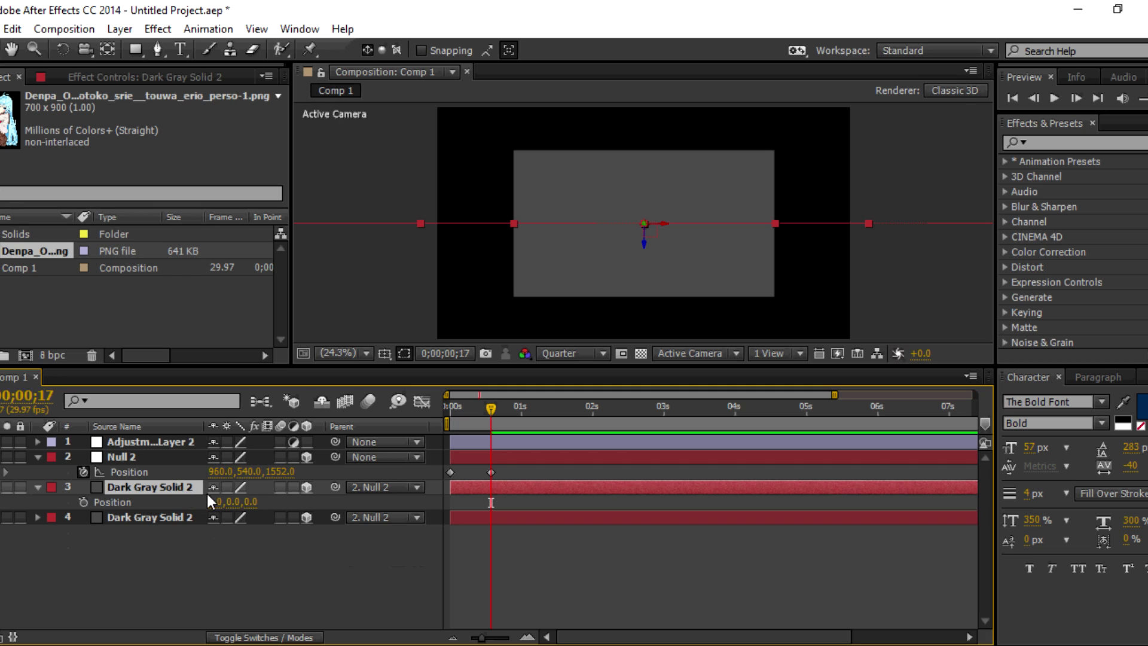
{"action": "left_click_drag", "start_coordinate": [242, 501], "coordinate": [208, 508]}
{"action": "left_click", "coordinate": [241, 501]}
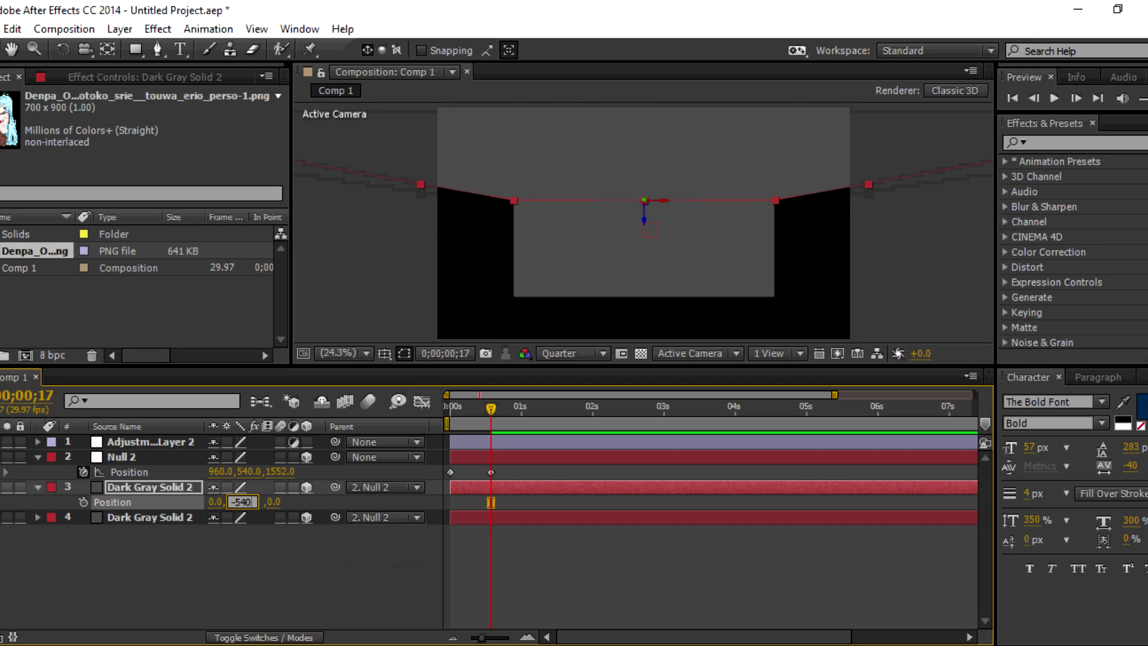
{"action": "key", "text": "Return"}
{"action": "left_click", "coordinate": [166, 518]}
{"action": "key", "text": "ctrl+d"}
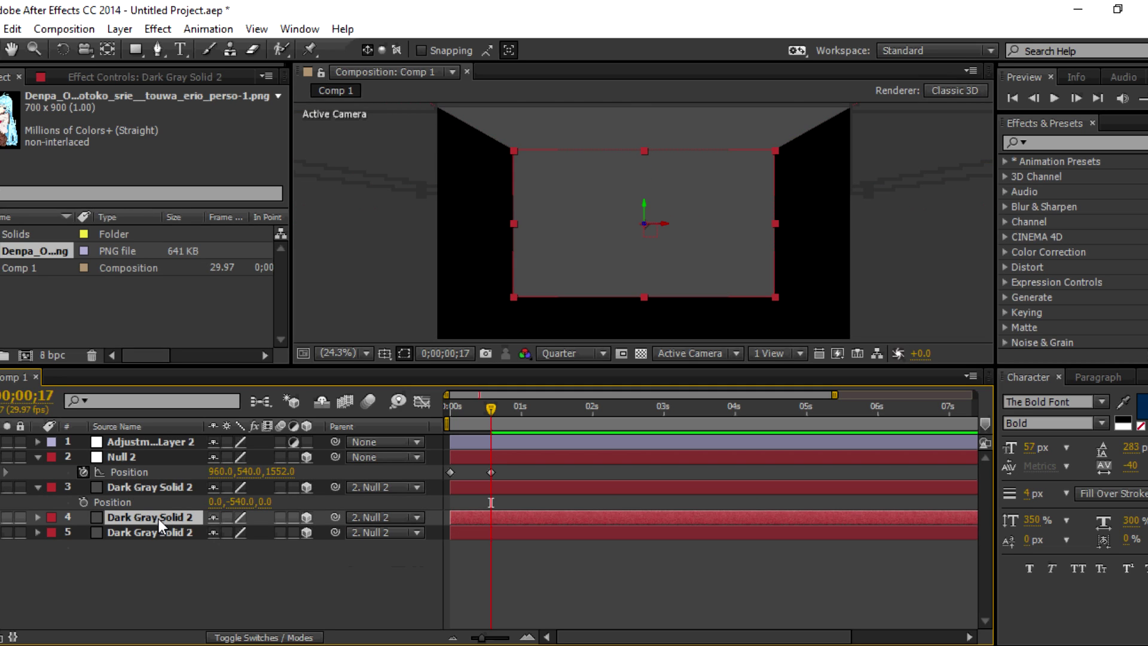
Set the solid copy's anchor X to 0 and Position X to 960
{"action": "key", "text": "a"}
{"action": "left_click_drag", "start_coordinate": [219, 531], "coordinate": [128, 543]}
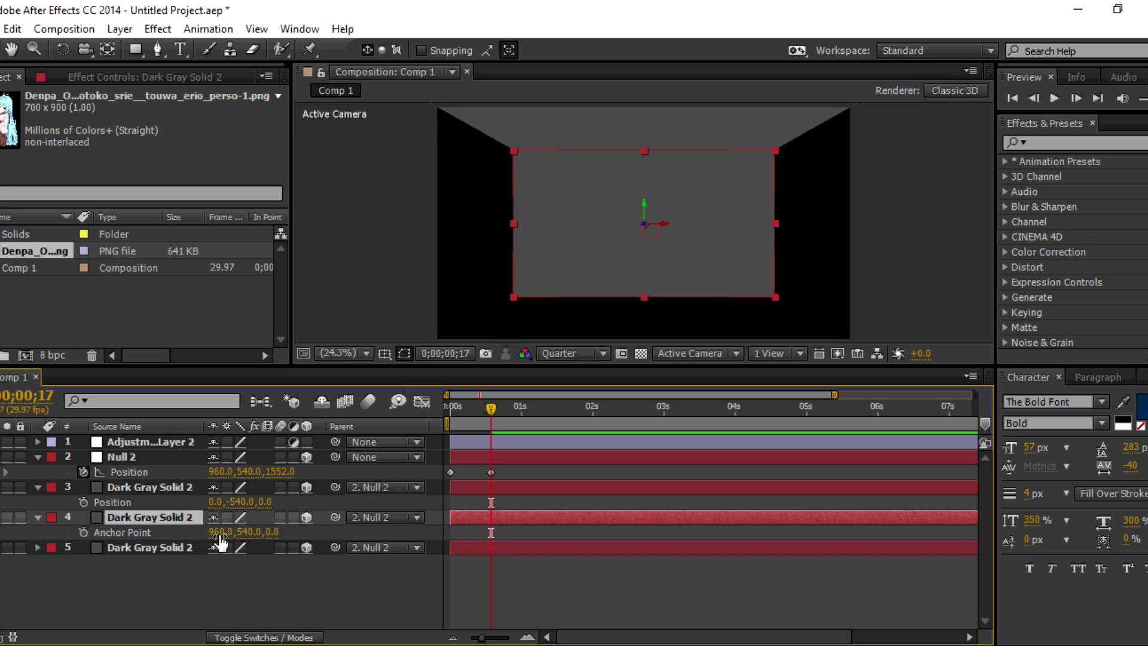
{"action": "left_click", "coordinate": [215, 532]}
{"action": "type", "text": "0"}
{"action": "key", "text": "Return"}
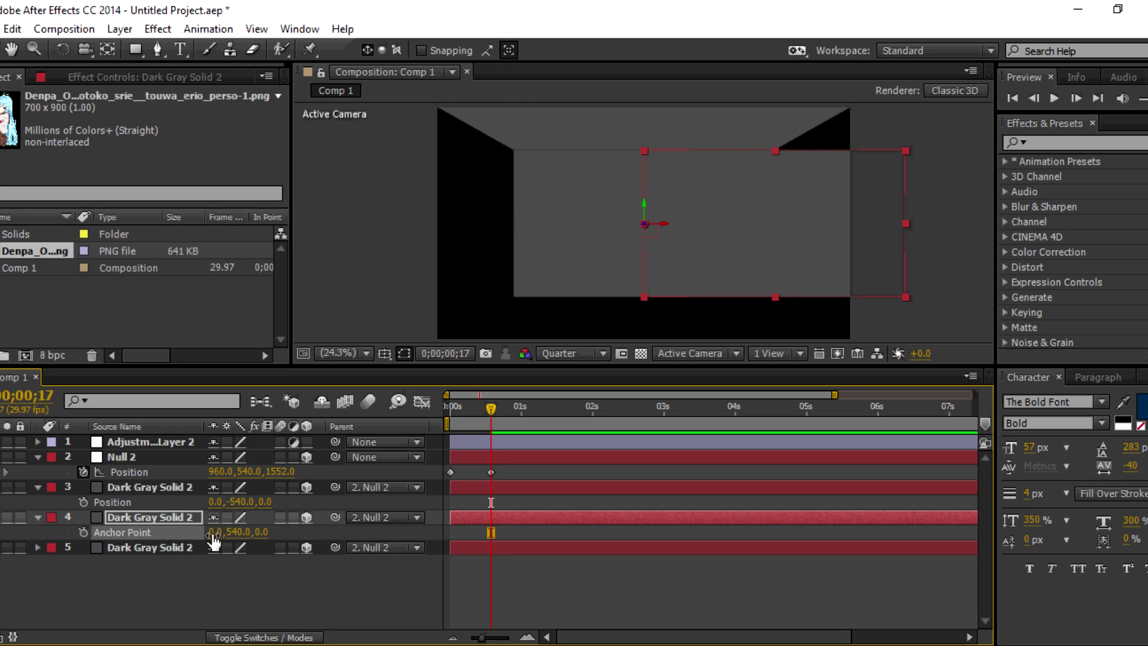
{"action": "left_click", "coordinate": [172, 514]}
{"action": "key", "text": "p"}
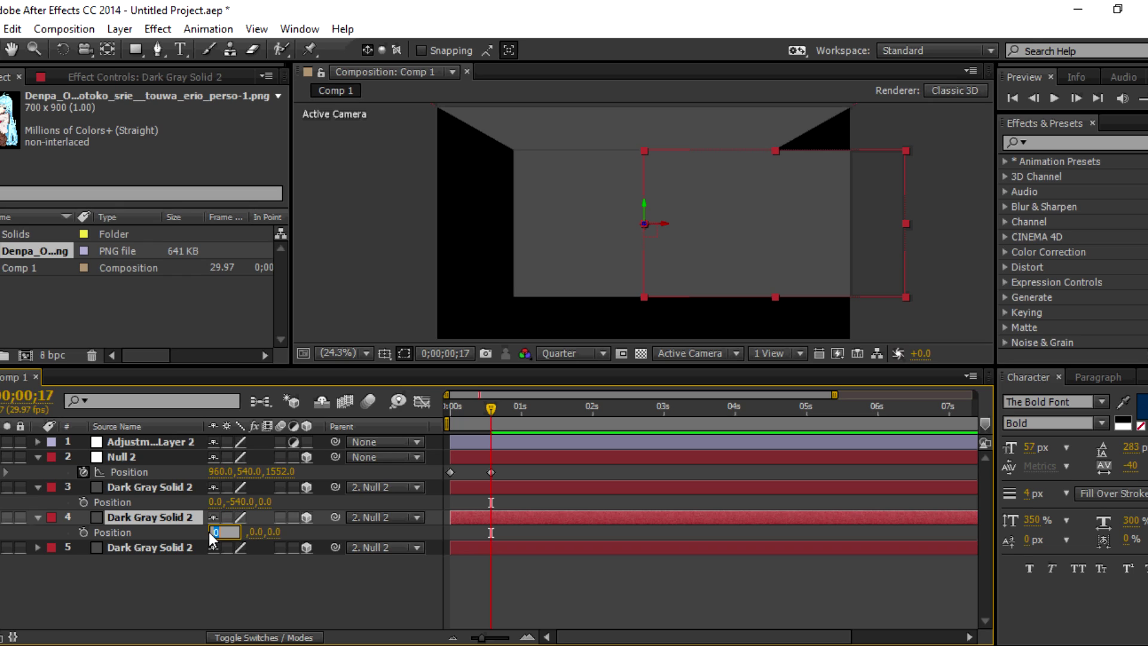
{"action": "type", "text": "960"}
{"action": "key", "text": "Return"}
Rotate the wall 90° in Y, widen its scale to 242%, and duplicate it
{"action": "left_click", "coordinate": [171, 519]}
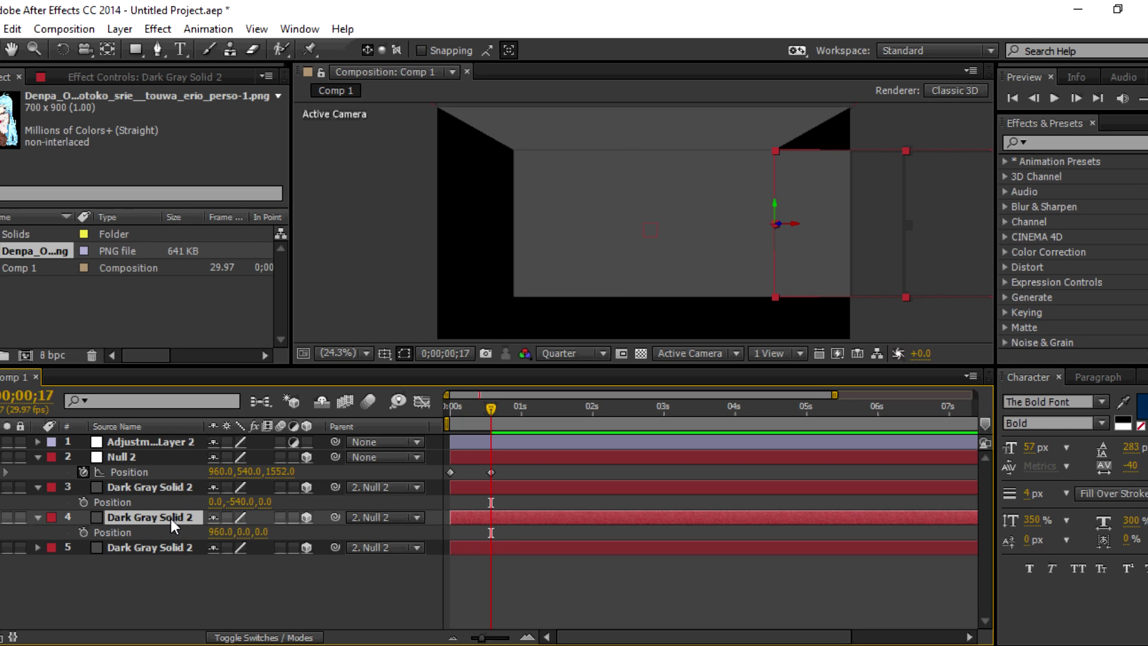
{"action": "key", "text": "r"}
{"action": "left_click", "coordinate": [235, 563]}
{"action": "key", "text": "Return"}
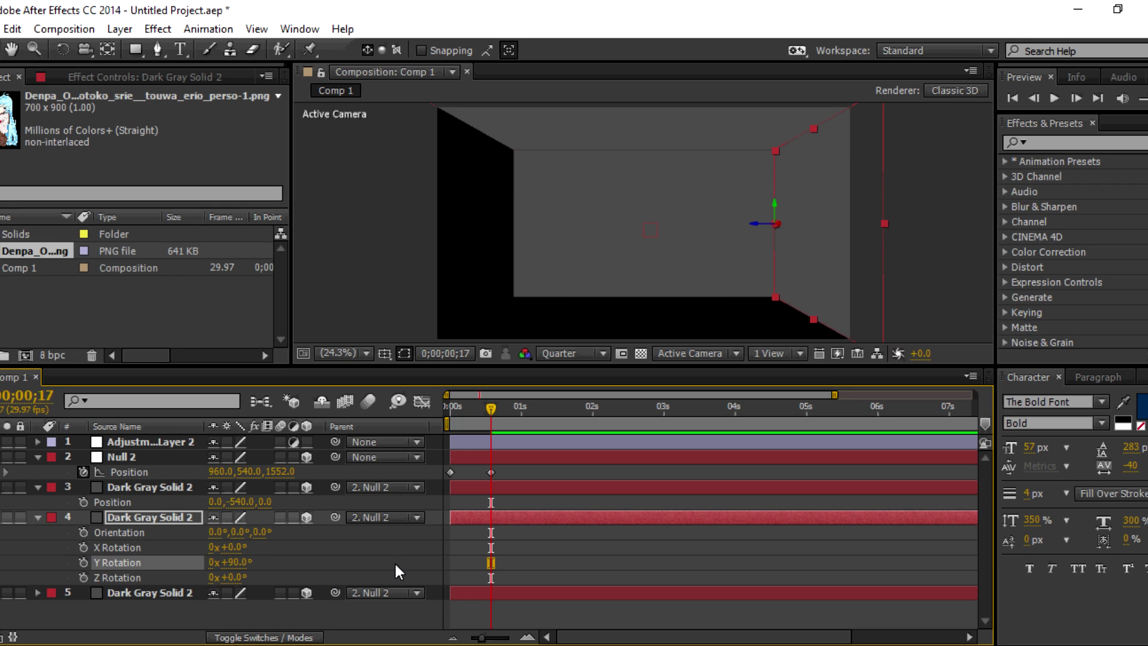
{"action": "left_click", "coordinate": [164, 514]}
{"action": "key", "text": "s"}
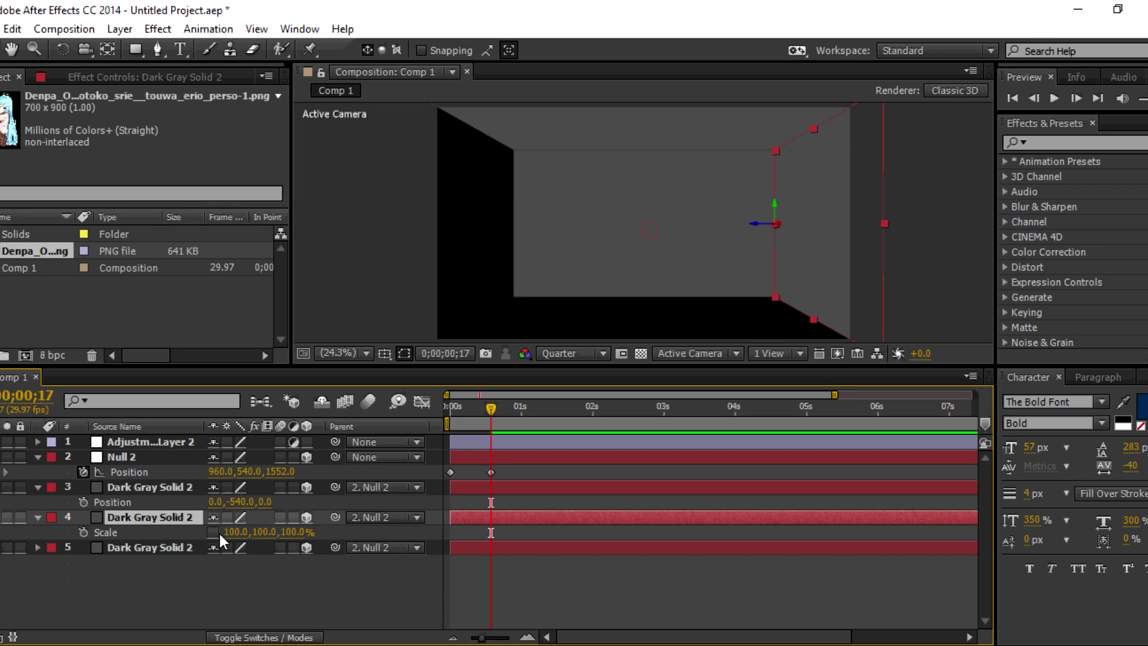
{"action": "left_click_drag", "start_coordinate": [254, 538], "coordinate": [305, 538]}
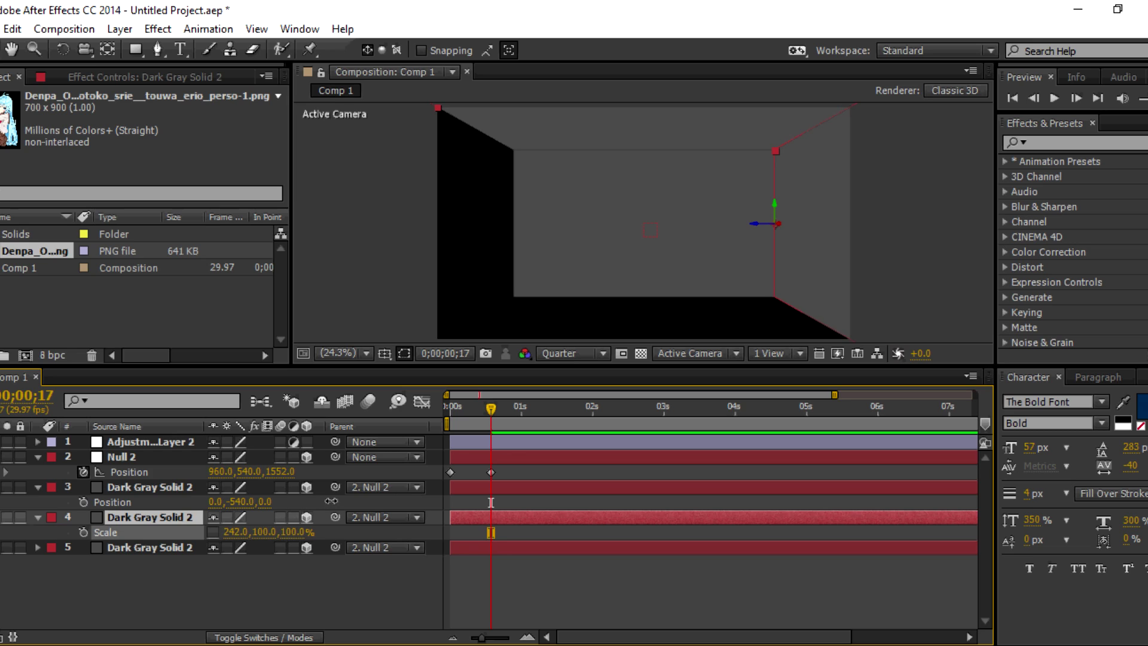
{"action": "key", "text": "ctrl+d"}
{"action": "left_click", "coordinate": [156, 530]}
Move the duplicate wall to Position X -960 as the left wall
{"action": "key", "text": "r"}
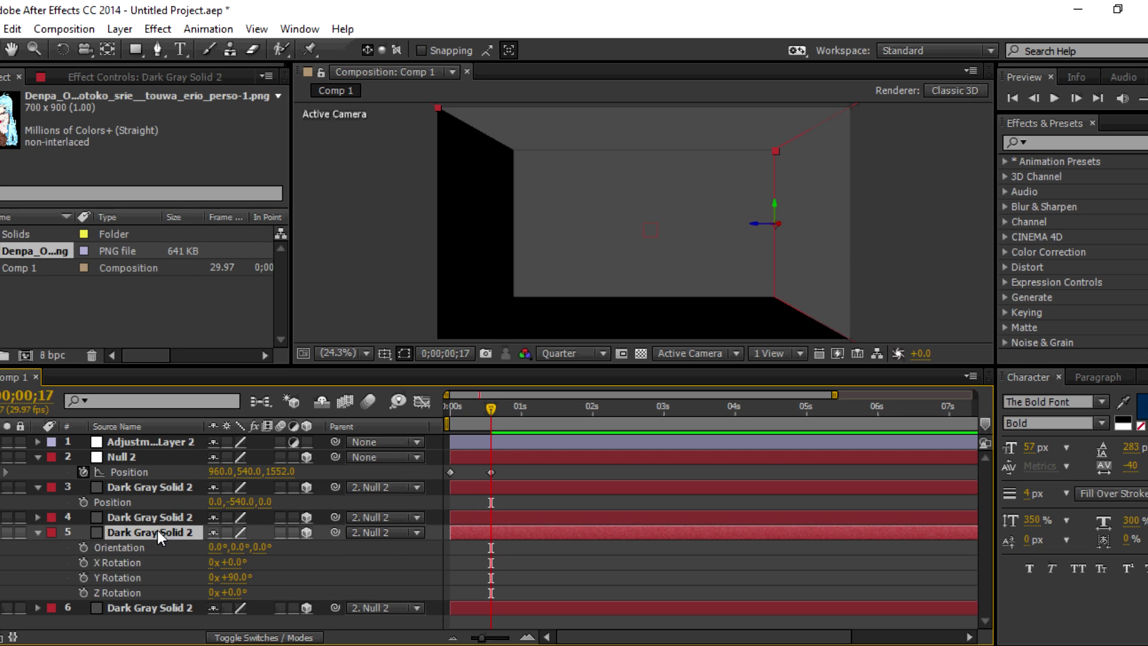
{"action": "key", "text": "p"}
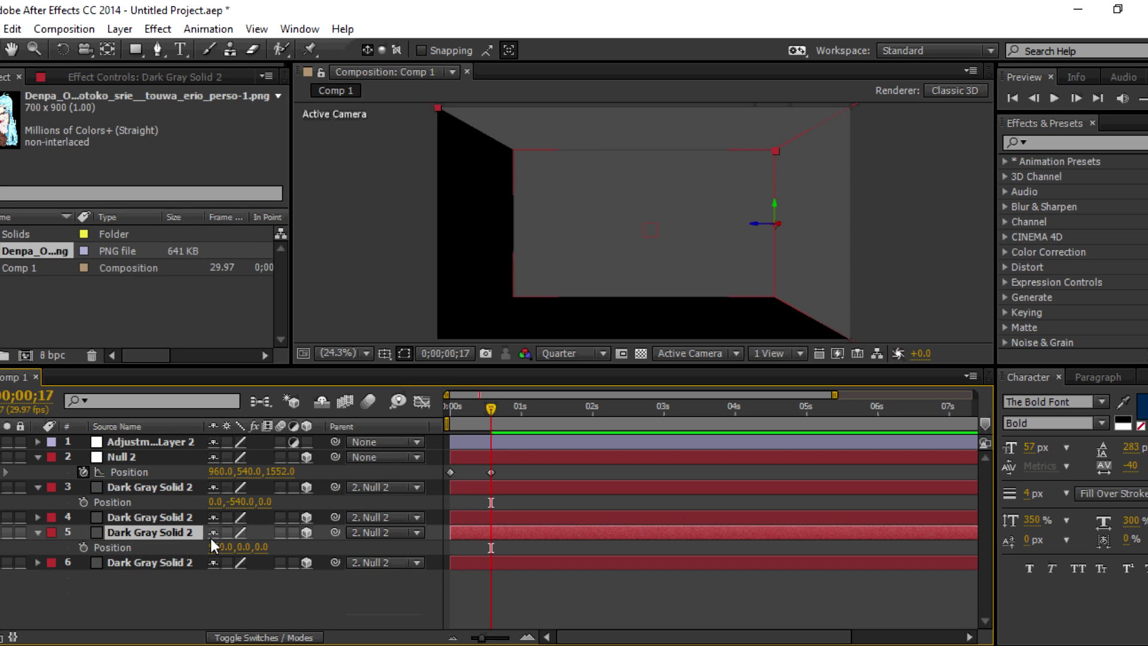
{"action": "left_click_drag", "start_coordinate": [212, 546], "coordinate": [185, 547]}
{"action": "left_click", "coordinate": [222, 547]}
{"action": "type", "text": "0"}
{"action": "key", "text": "Return"}
{"action": "left_click", "coordinate": [222, 547]}
{"action": "type", "text": "-"}
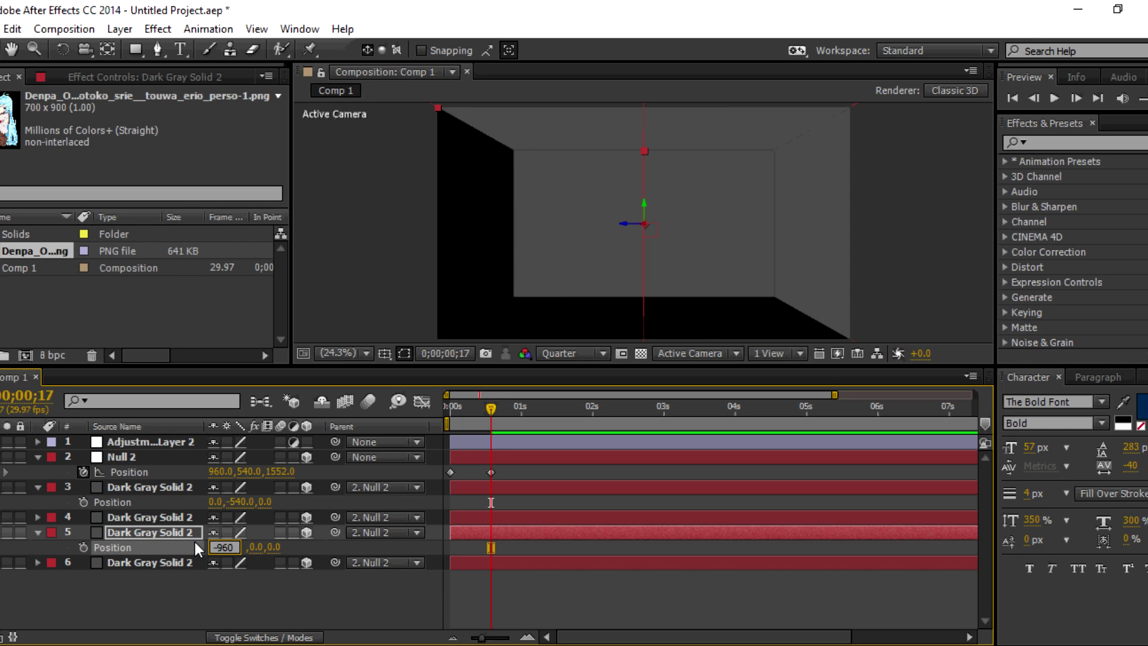
{"action": "key", "text": "Return"}
{"action": "left_click", "coordinate": [136, 582]}
Duplicate the ceiling and set the copy's Position Y to 540 as the floor
{"action": "left_click", "coordinate": [146, 487]}
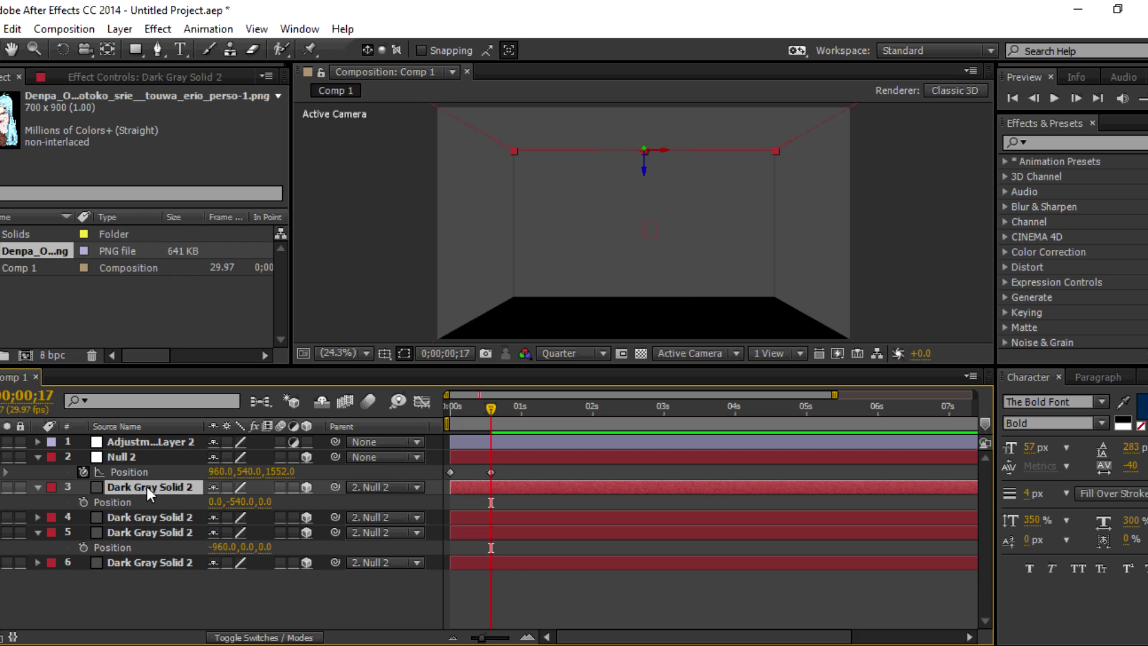
{"action": "key", "text": "ctrl+d"}
{"action": "type", "text": "54"}
{"action": "key", "text": "Return"}
{"action": "left_click_drag", "start_coordinate": [233, 522], "coordinate": [438, 507]}
{"action": "type", "text": "0"}
{"action": "key", "text": "Return"}
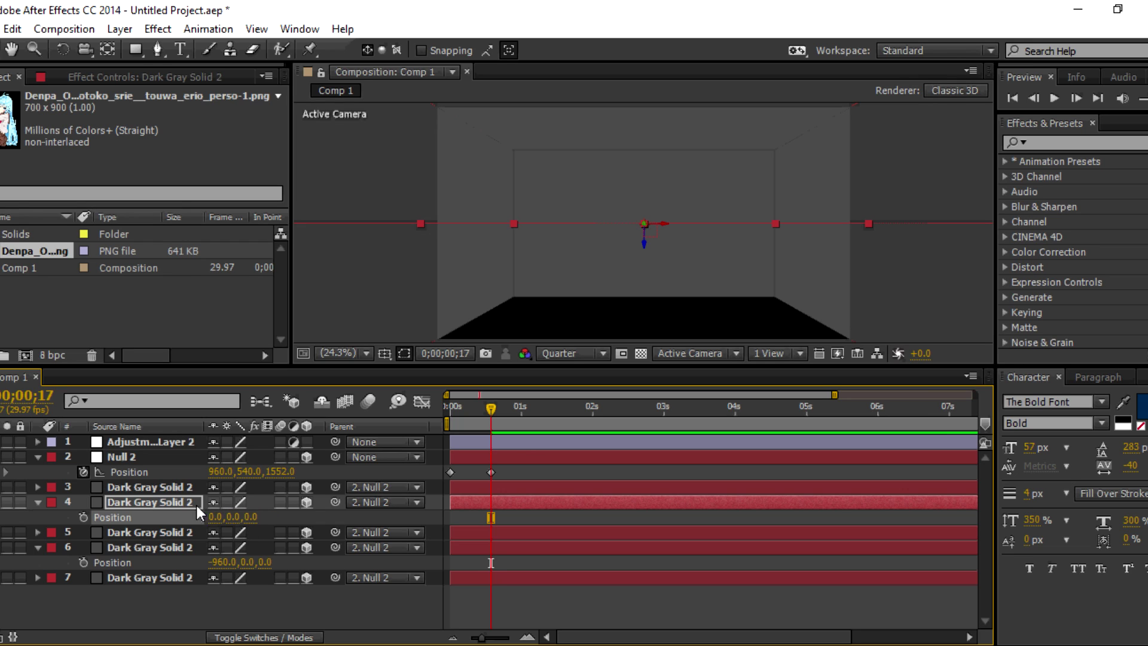
{"action": "left_click", "coordinate": [230, 517]}
{"action": "type", "text": "540"}
{"action": "key", "text": "Return"}
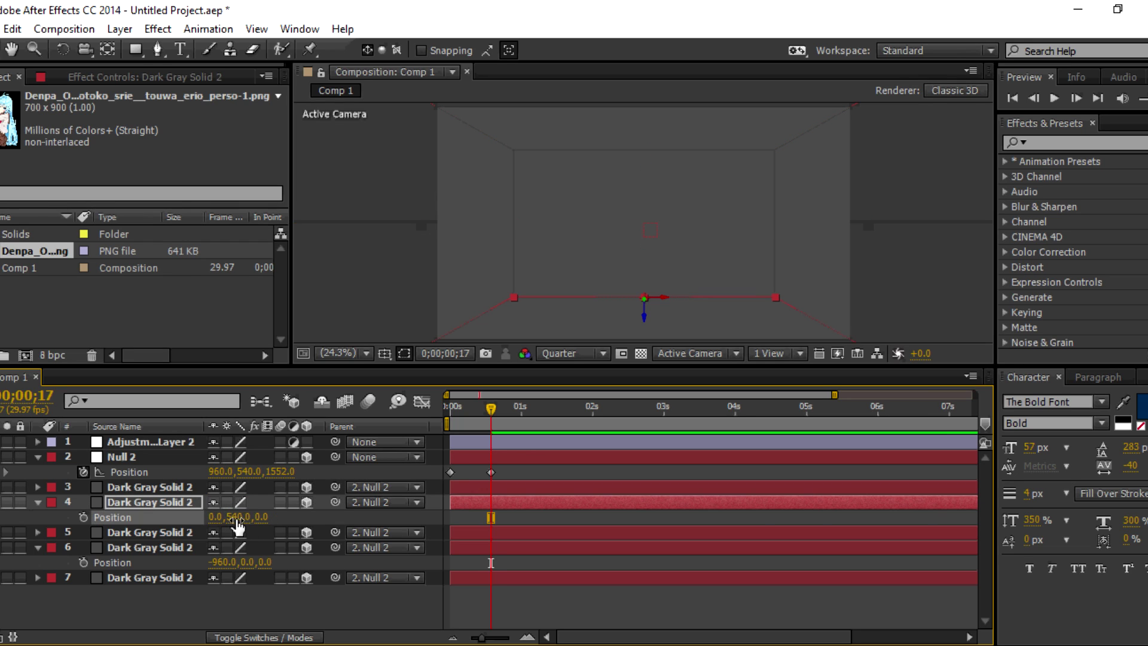
Fold away the walls' Position properties and preview at Full, then Quarter resolution
{"action": "left_click", "coordinate": [37, 547]}
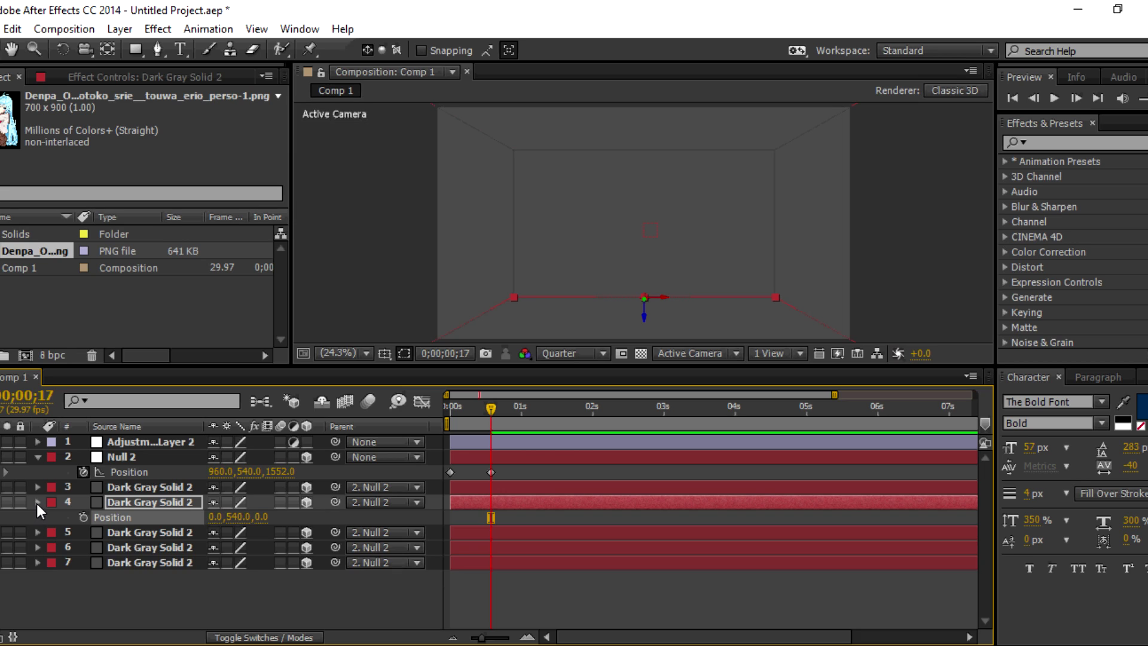
{"action": "left_click", "coordinate": [37, 501]}
{"action": "left_click", "coordinate": [571, 354]}
{"action": "left_click", "coordinate": [576, 397]}
{"action": "left_click", "coordinate": [574, 354]}
{"action": "left_click", "coordinate": [592, 459]}
Inspect the ceiling, floor and wall layers in turn, then deselect all layers
{"action": "left_click", "coordinate": [174, 489]}
{"action": "left_click", "coordinate": [167, 501]}
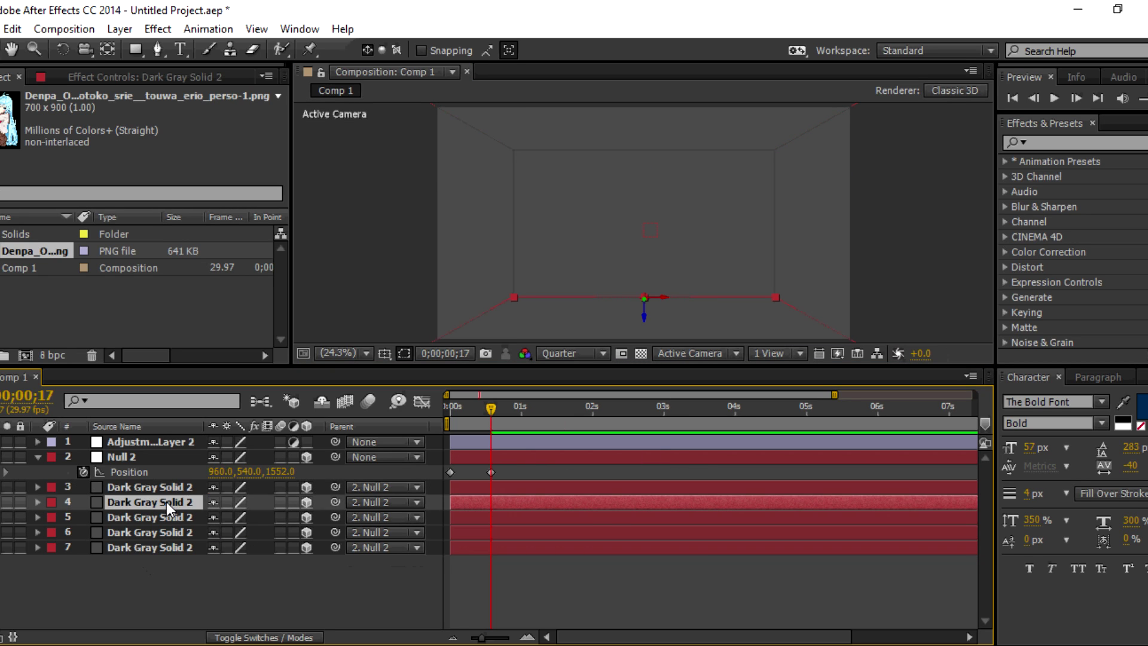
{"action": "left_click", "coordinate": [152, 518]}
{"action": "left_click", "coordinate": [144, 535]}
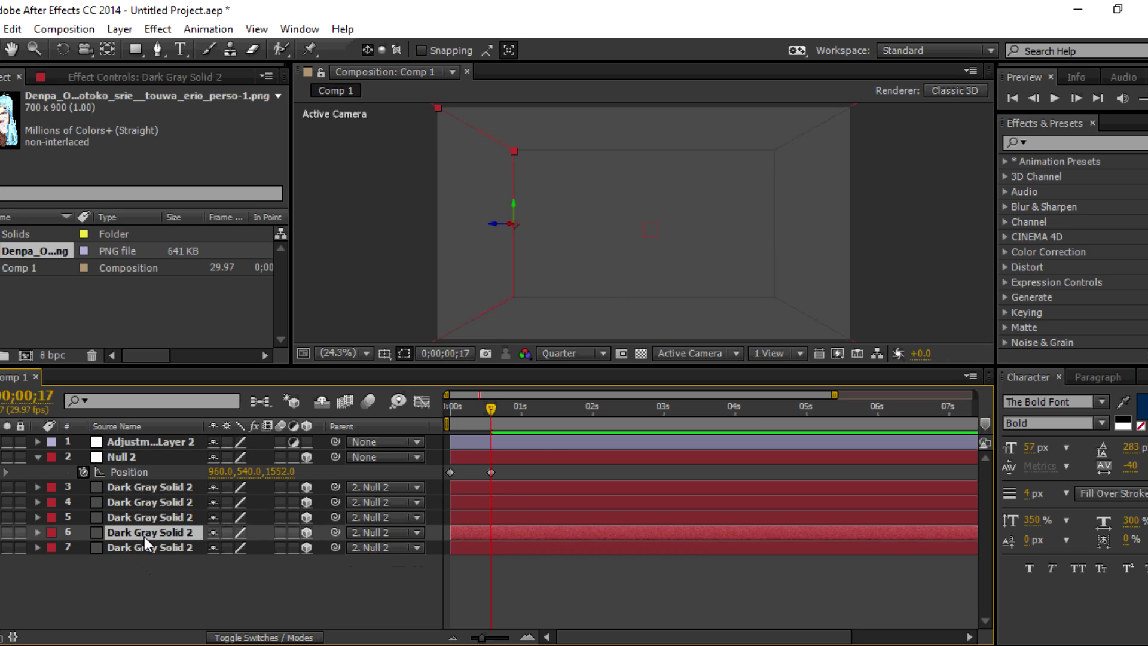
{"action": "left_click", "coordinate": [181, 582]}
{"action": "left_click", "coordinate": [1076, 143]}
Apply Gradient Ramp, found by searching 'ramp', to all five wall layers
{"action": "type", "text": "ramp"}
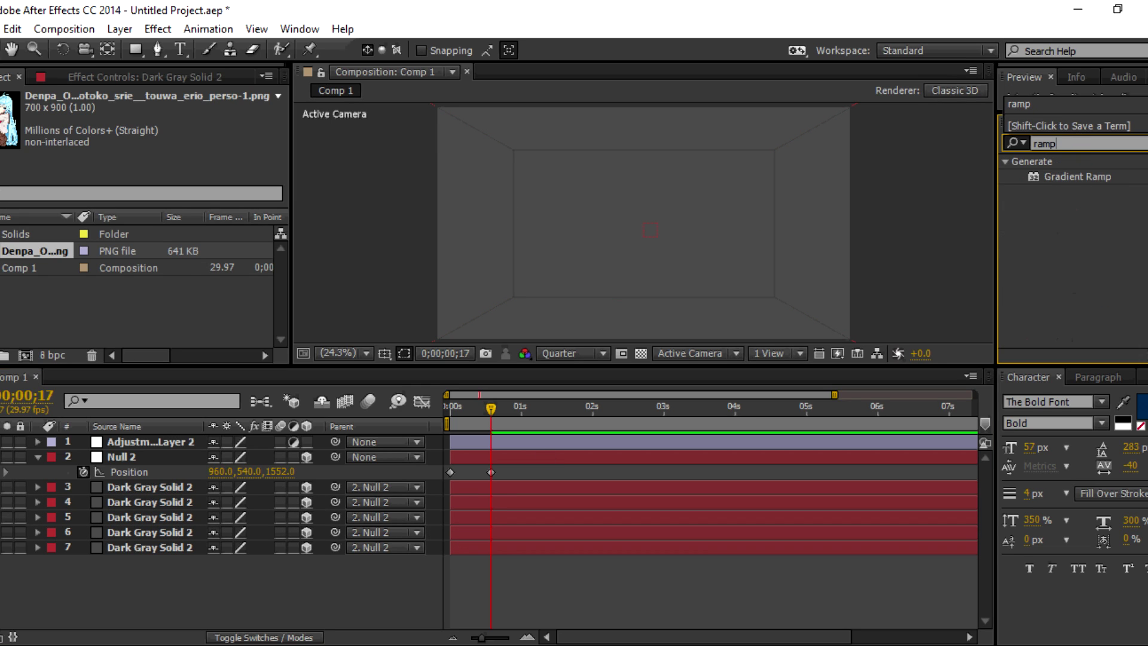
{"action": "mouse_move", "coordinate": [432, 481]}
{"action": "left_mouse_down"}
{"action": "mouse_move", "coordinate": [300, 538]}
{"action": "mouse_move", "coordinate": [365, 571]}
{"action": "left_mouse_up"}
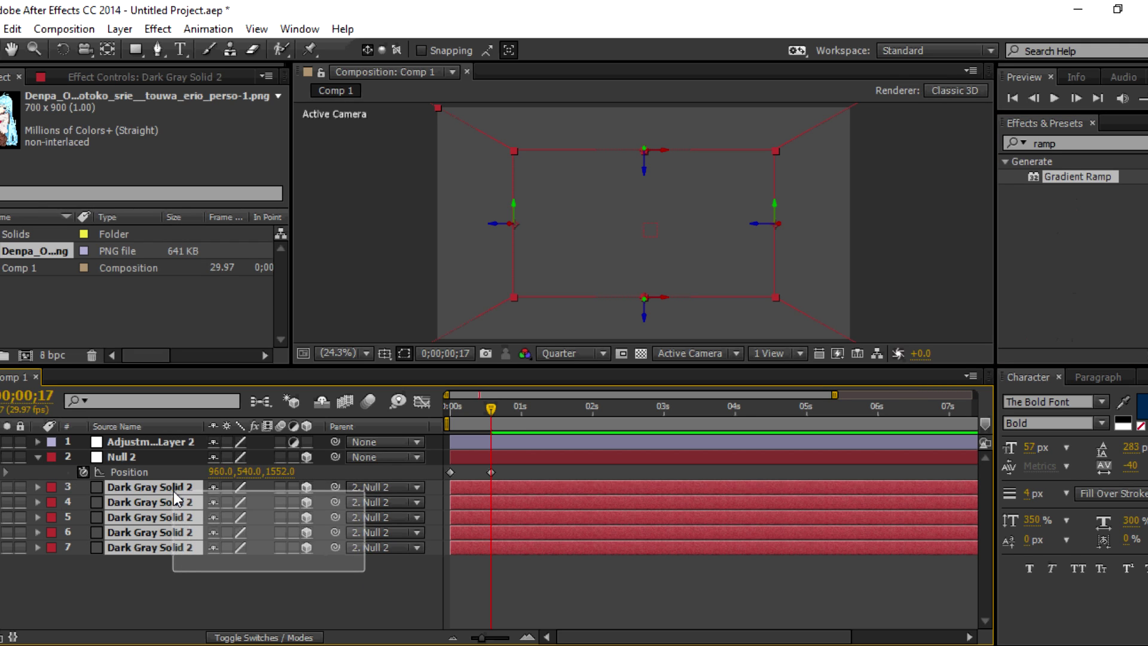
{"action": "double_click", "coordinate": [1068, 176]}
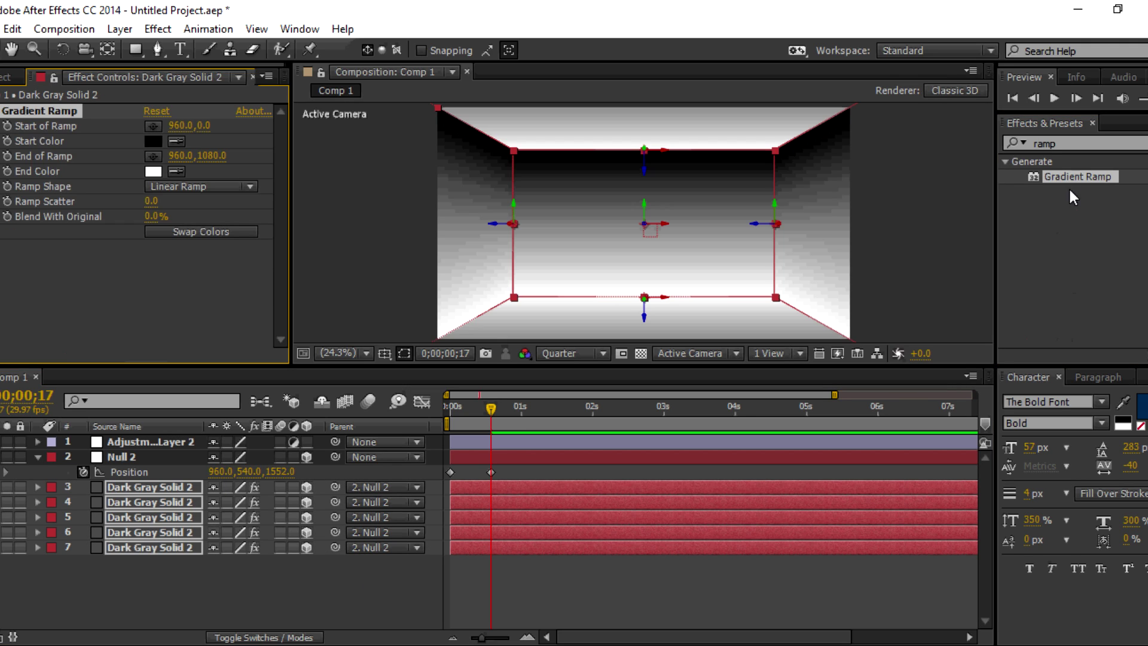
{"action": "left_click", "coordinate": [36, 456]}
{"action": "left_click", "coordinate": [235, 562]}
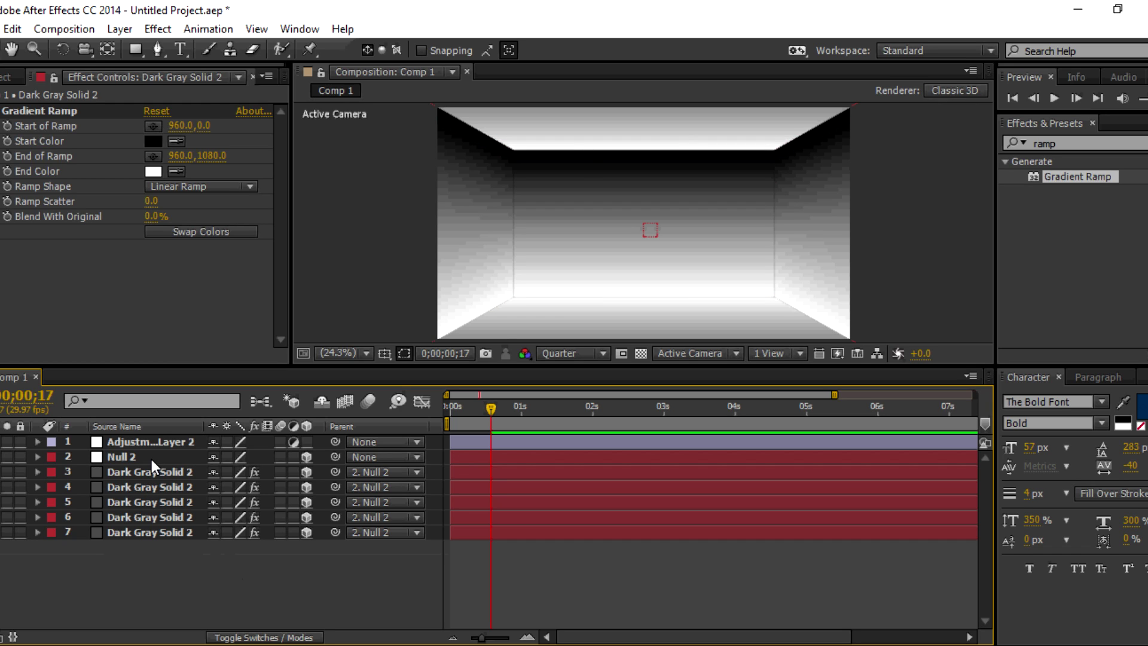
Apply the Normal coloring presets, found by searching 'coloring', to Adjustment Layer 2
{"action": "left_click", "coordinate": [150, 441]}
{"action": "left_click", "coordinate": [1053, 144]}
{"action": "type", "text": "coloring"}
{"action": "mouse_move", "coordinate": [1022, 202]}
{"action": "left_mouse_down"}
{"action": "mouse_move", "coordinate": [1106, 238]}
{"action": "mouse_move", "coordinate": [187, 445]}
{"action": "left_mouse_up"}
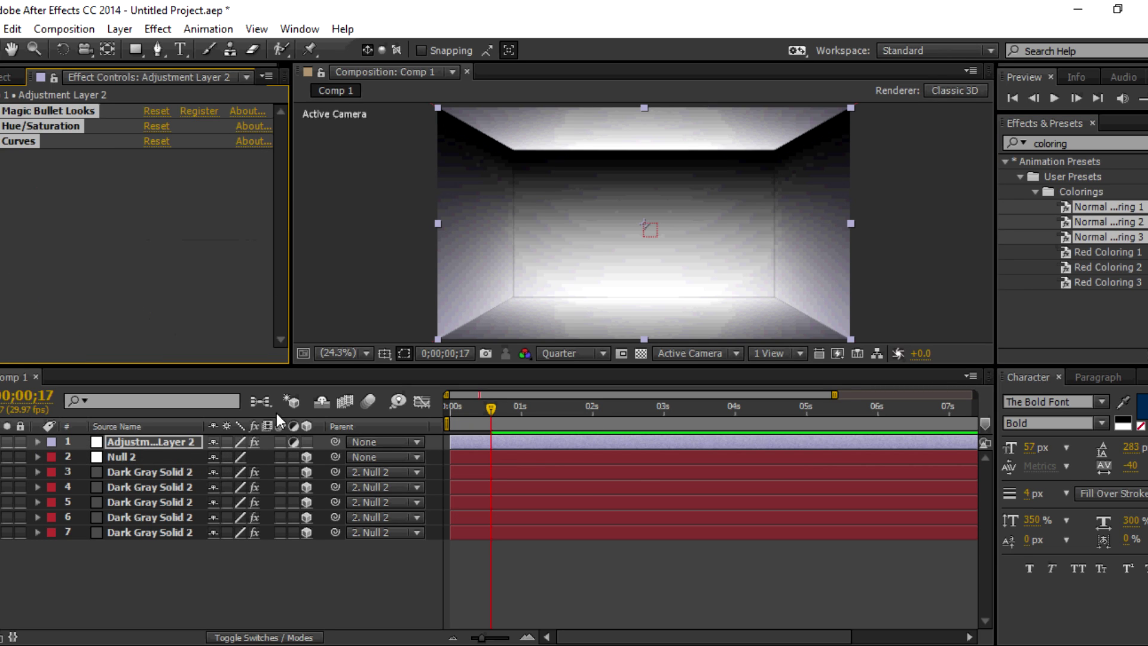
{"action": "key", "text": "ctrl+Down"}
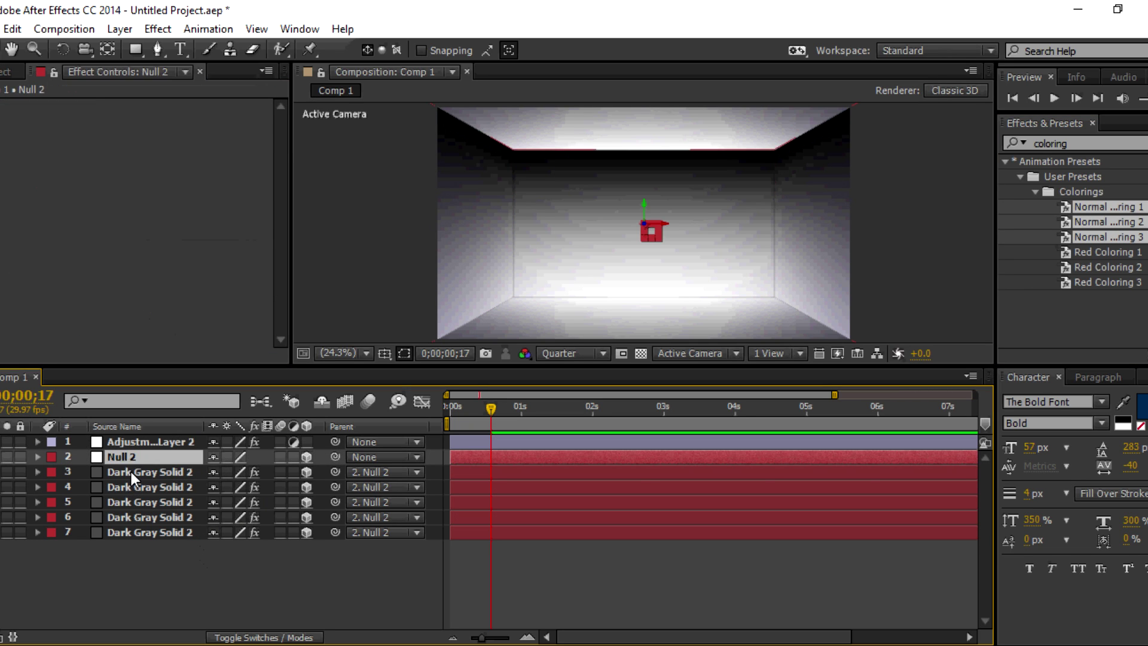
{"action": "key", "text": "ctrl+Down"}
Make the back wall's ramp radial with swapped colours, centred on the wall
{"action": "left_click", "coordinate": [152, 531]}
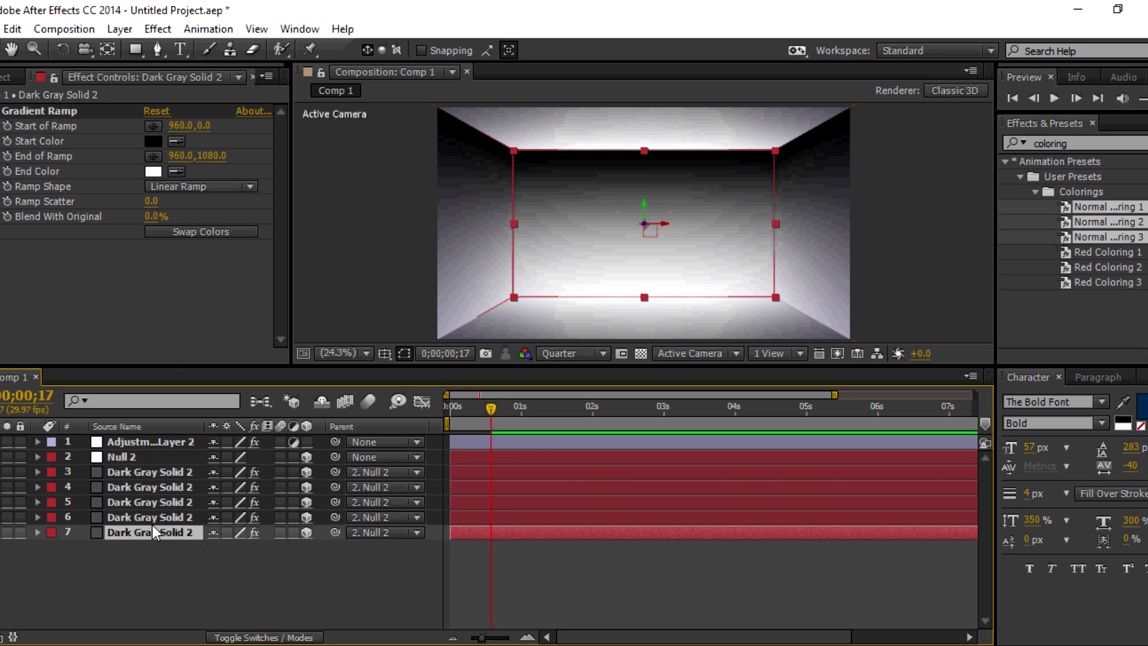
{"action": "left_click", "coordinate": [153, 157]}
{"action": "left_click", "coordinate": [644, 224]}
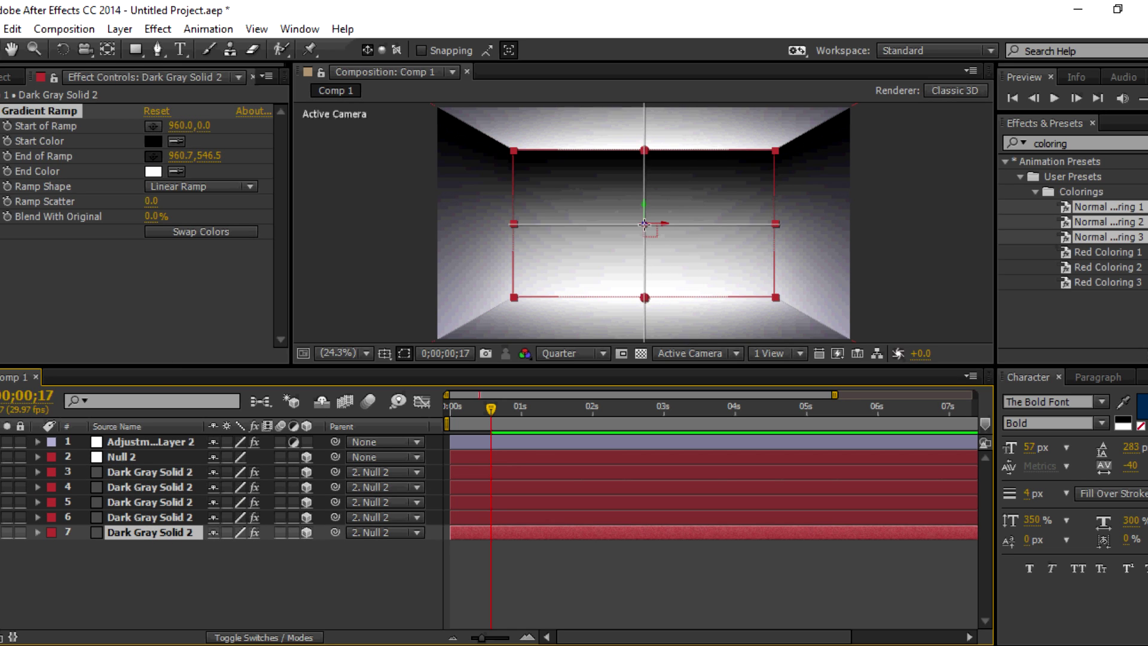
{"action": "left_click", "coordinate": [220, 233]}
{"action": "left_click", "coordinate": [224, 190]}
{"action": "left_click", "coordinate": [179, 201]}
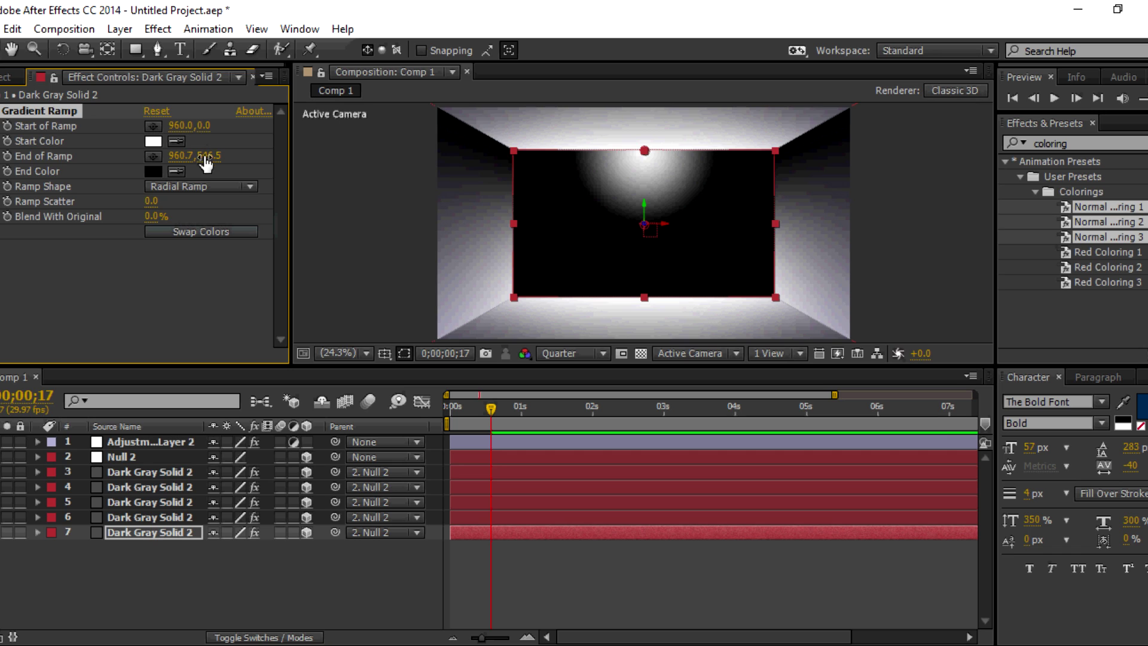
{"action": "left_click_drag", "start_coordinate": [644, 150], "coordinate": [644, 223]}
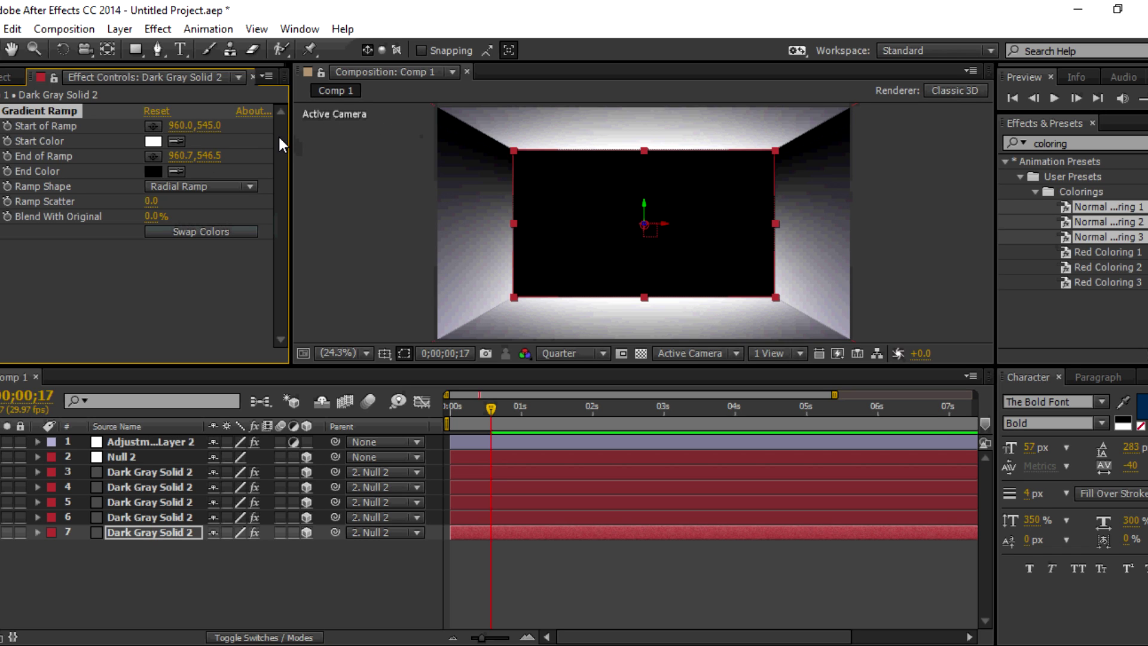
{"action": "left_click_drag", "start_coordinate": [407, 148], "coordinate": [357, 192]}
Set both ramp colours to blue and paste the gradient onto all five walls
{"action": "left_click", "coordinate": [154, 171]}
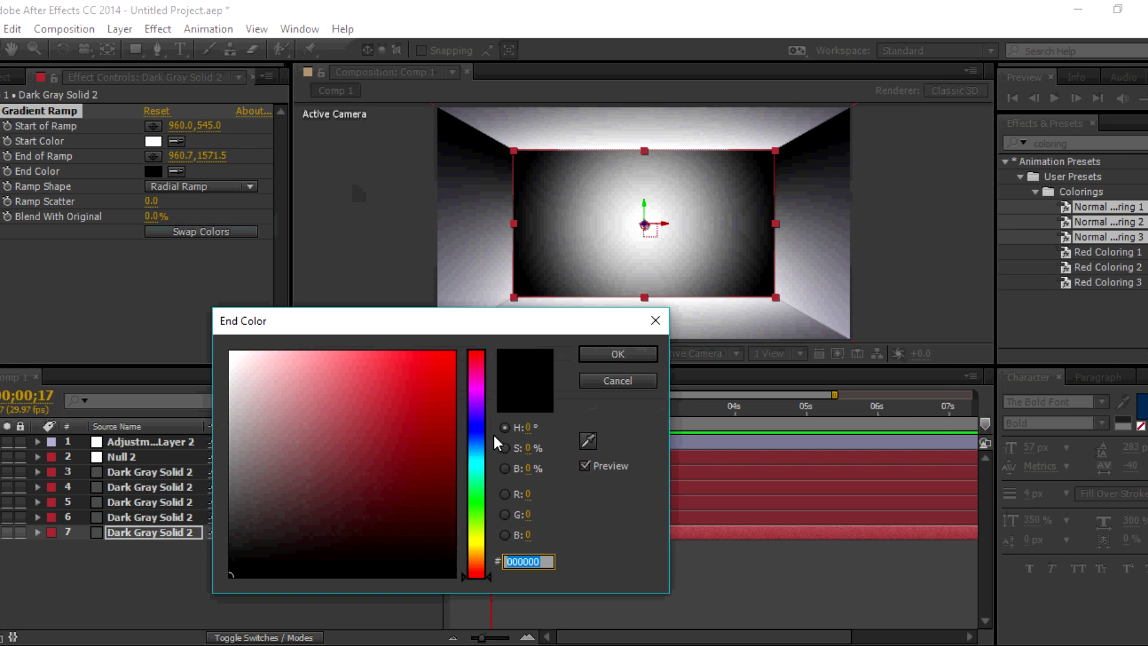
{"action": "left_click", "coordinate": [476, 444]}
{"action": "left_click_drag", "start_coordinate": [449, 410], "coordinate": [427, 398]}
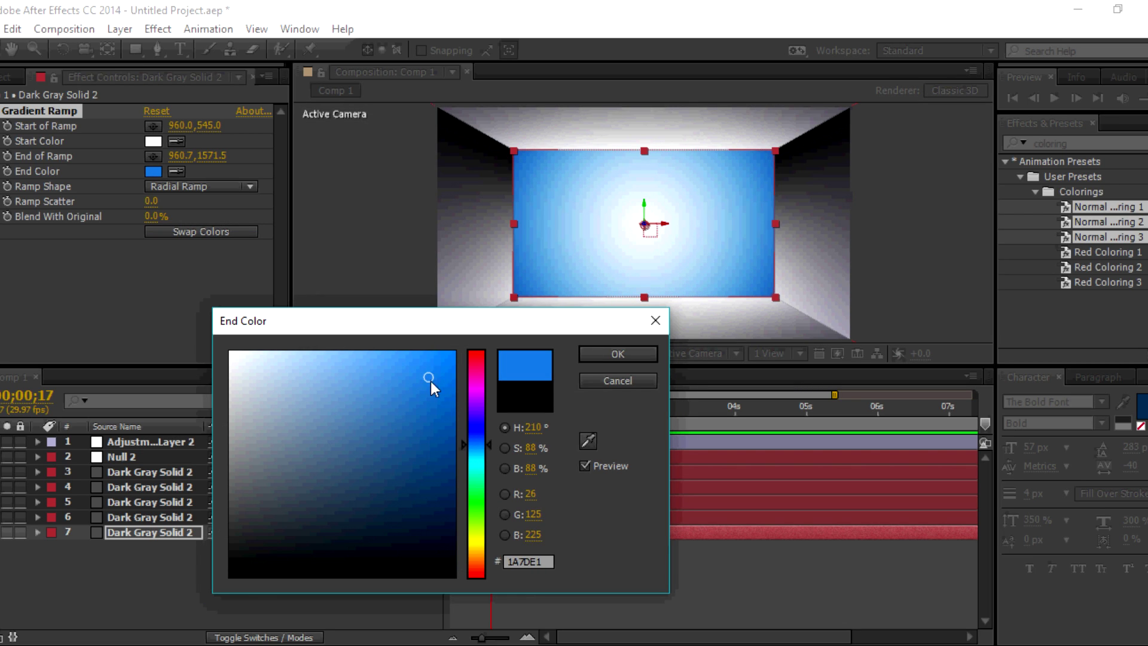
{"action": "left_click", "coordinate": [618, 354]}
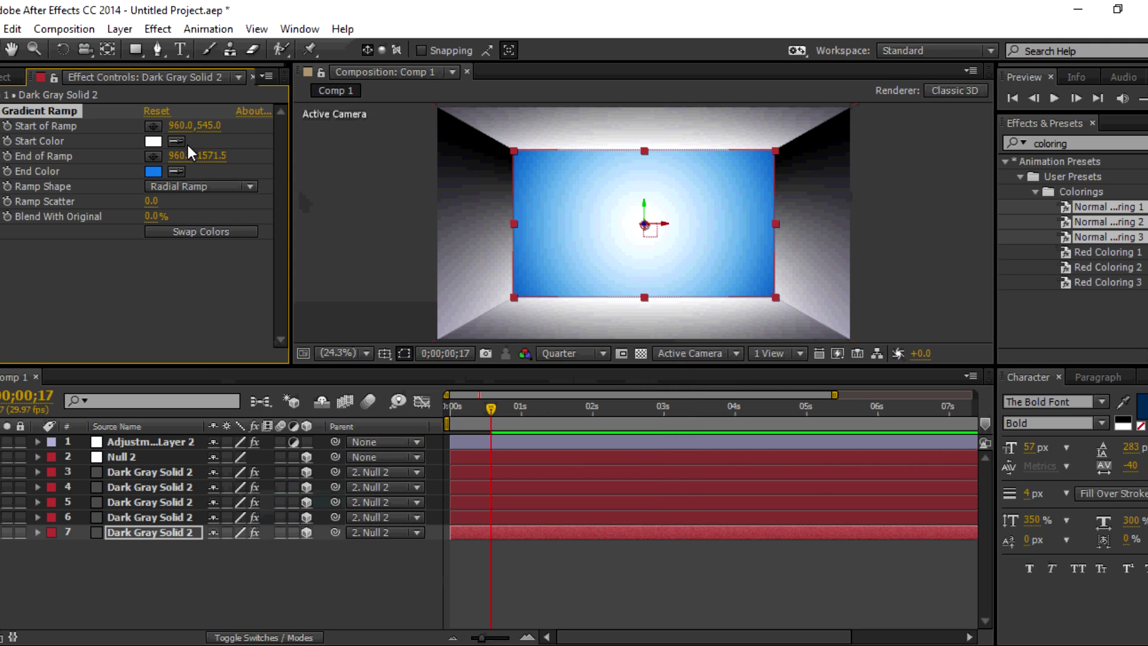
{"action": "left_click", "coordinate": [391, 553]}
{"action": "left_click", "coordinate": [25, 112]}
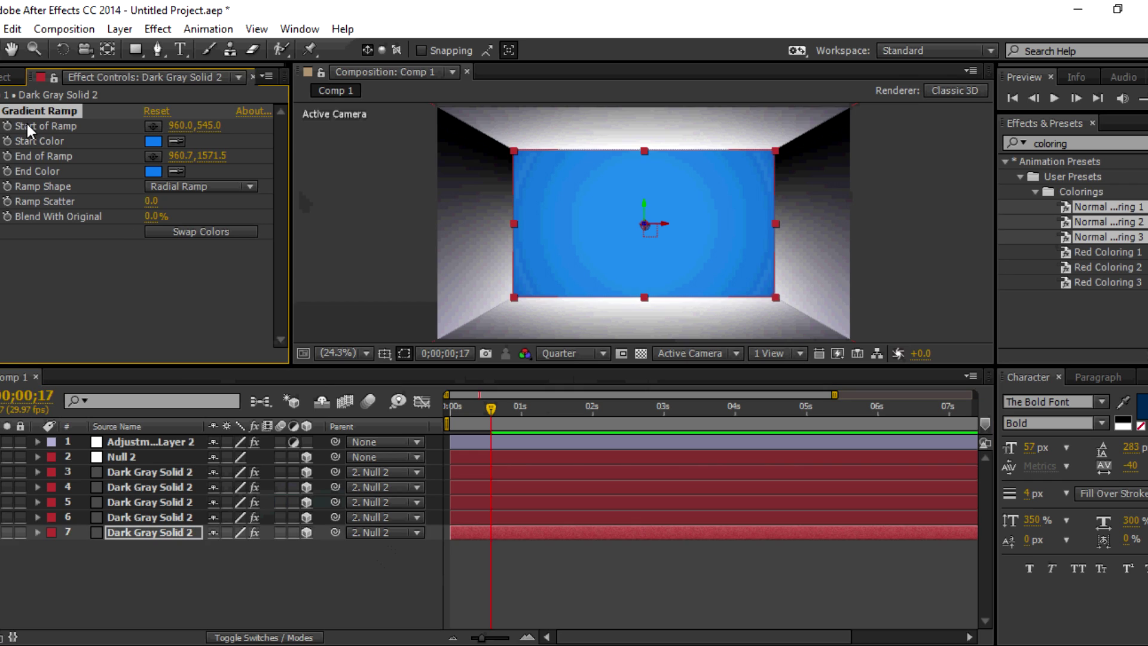
{"action": "left_click_drag", "start_coordinate": [418, 565], "coordinate": [141, 486]}
{"action": "key", "text": "ctrl+v"}
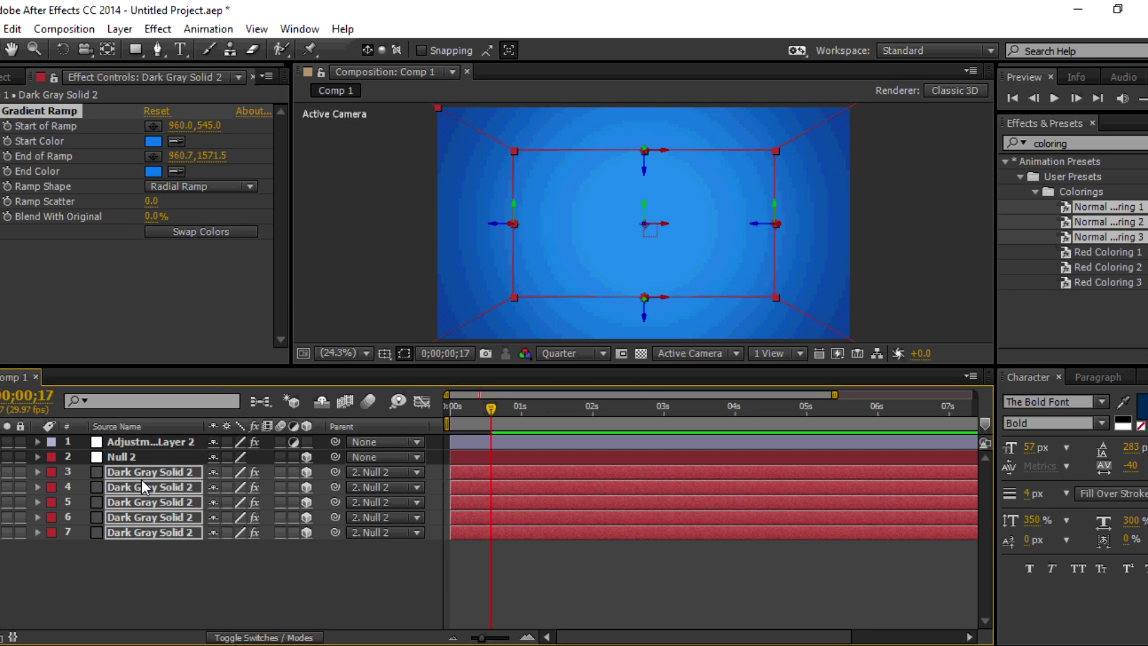
Give the left wall a darker blue end colour and move its ramp start to 603.6,568.0
{"action": "left_click", "coordinate": [256, 568]}
{"action": "left_click", "coordinate": [168, 521]}
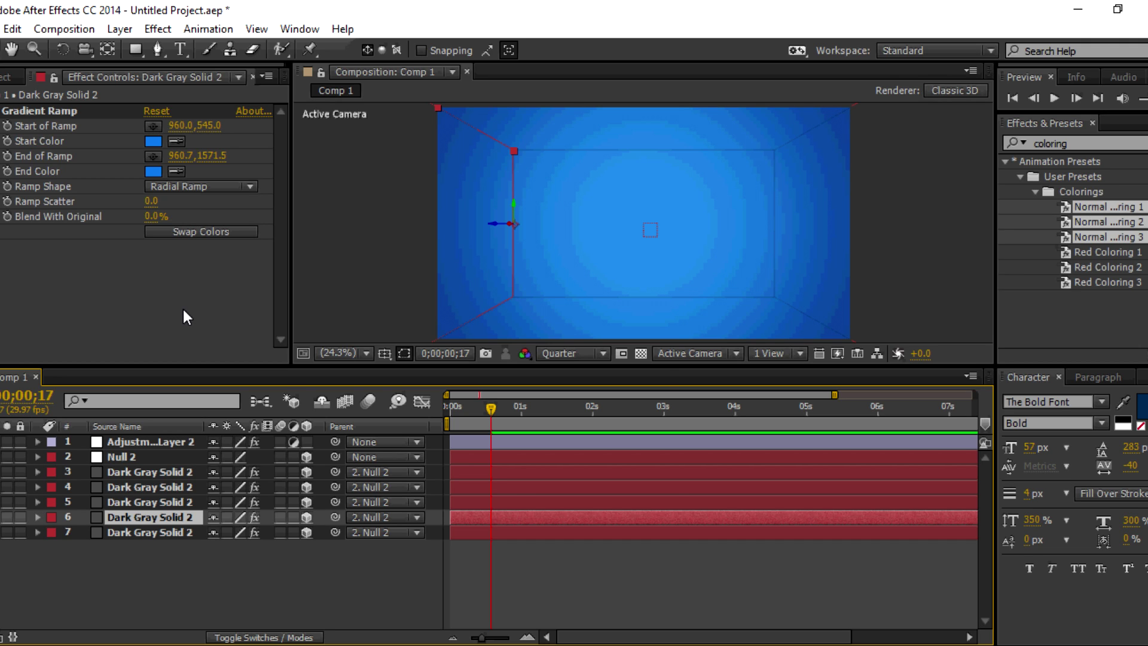
{"action": "left_click", "coordinate": [153, 171]}
{"action": "left_click", "coordinate": [436, 416]}
{"action": "left_click", "coordinate": [607, 358]}
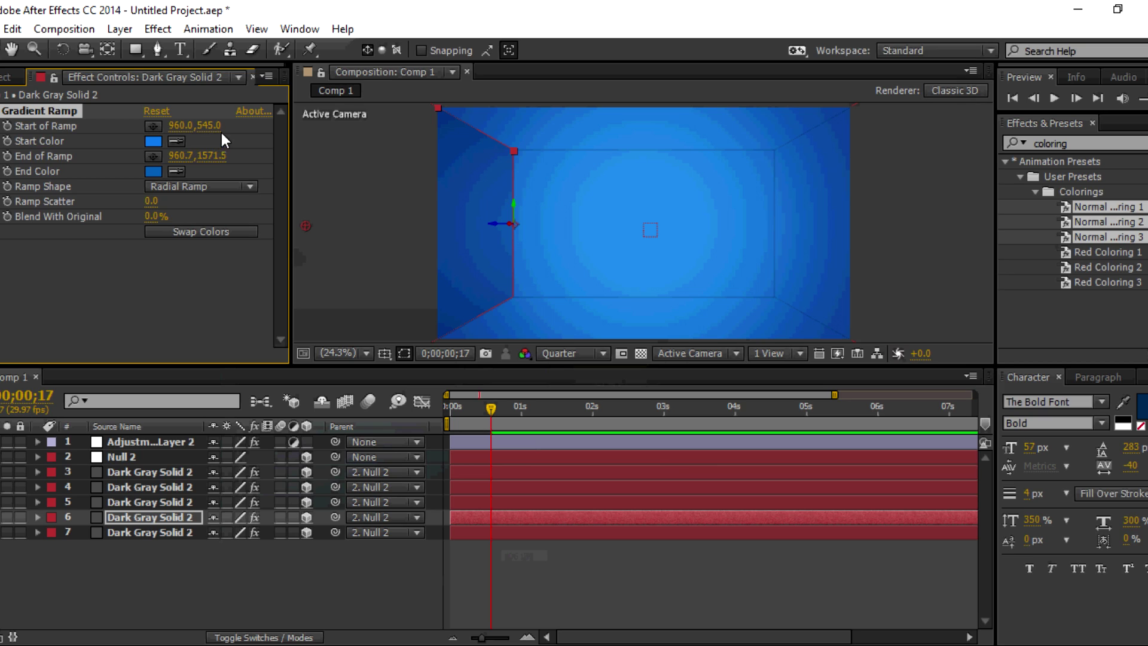
{"action": "left_click_drag", "start_coordinate": [187, 137], "coordinate": [135, 147]}
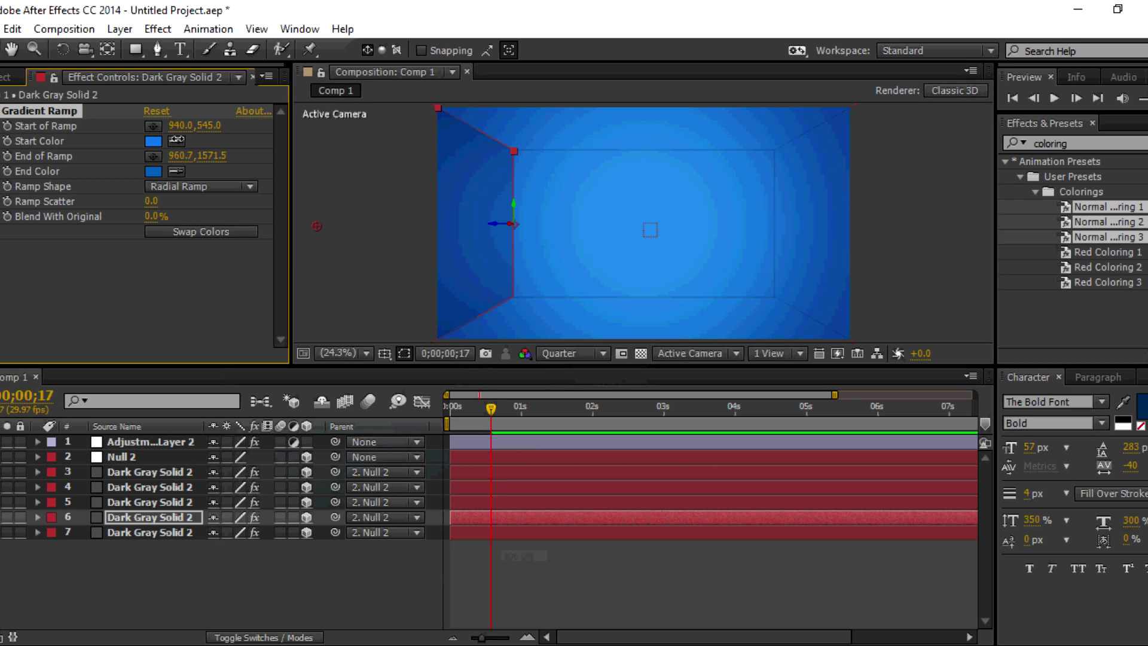
{"action": "left_click_drag", "start_coordinate": [316, 226], "coordinate": [432, 230]}
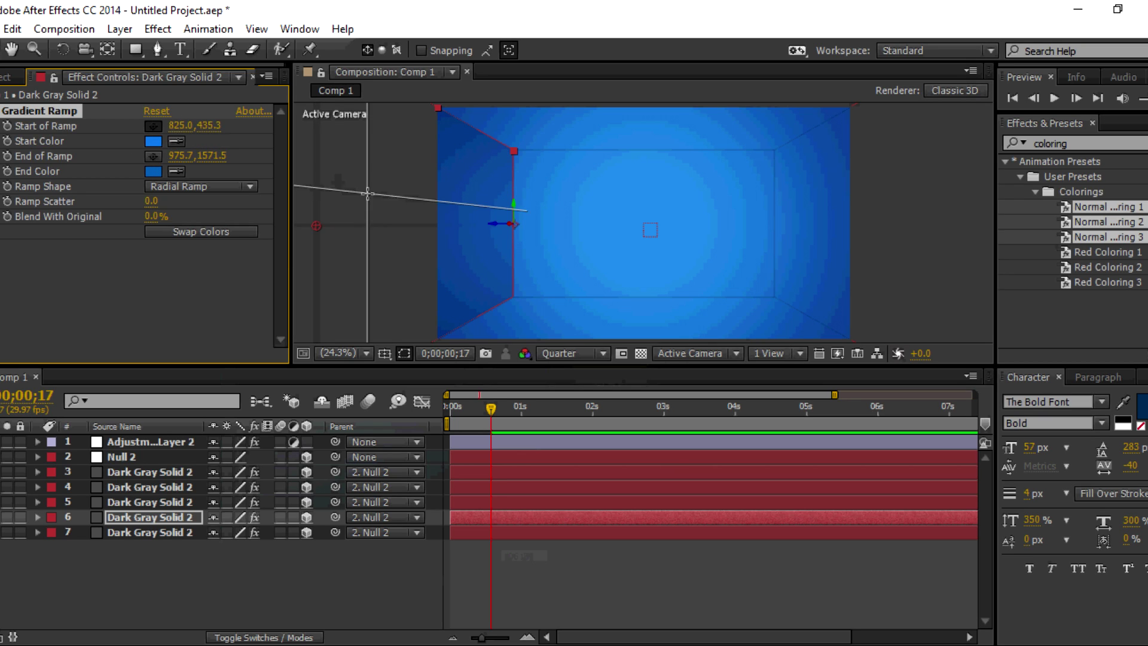
Set the left wall's start colour to #176ABF blue and retune its end blue
{"action": "left_click", "coordinate": [153, 142]}
{"action": "left_click_drag", "start_coordinate": [239, 358], "coordinate": [324, 387]}
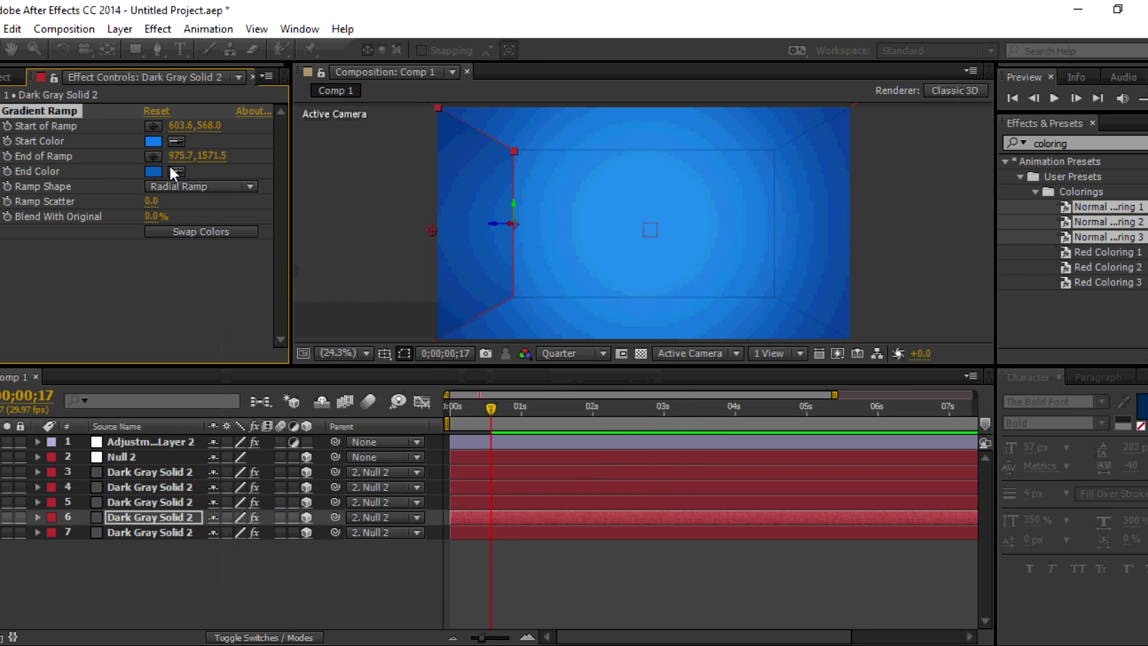
{"action": "left_click_drag", "start_coordinate": [402, 358], "coordinate": [418, 375]}
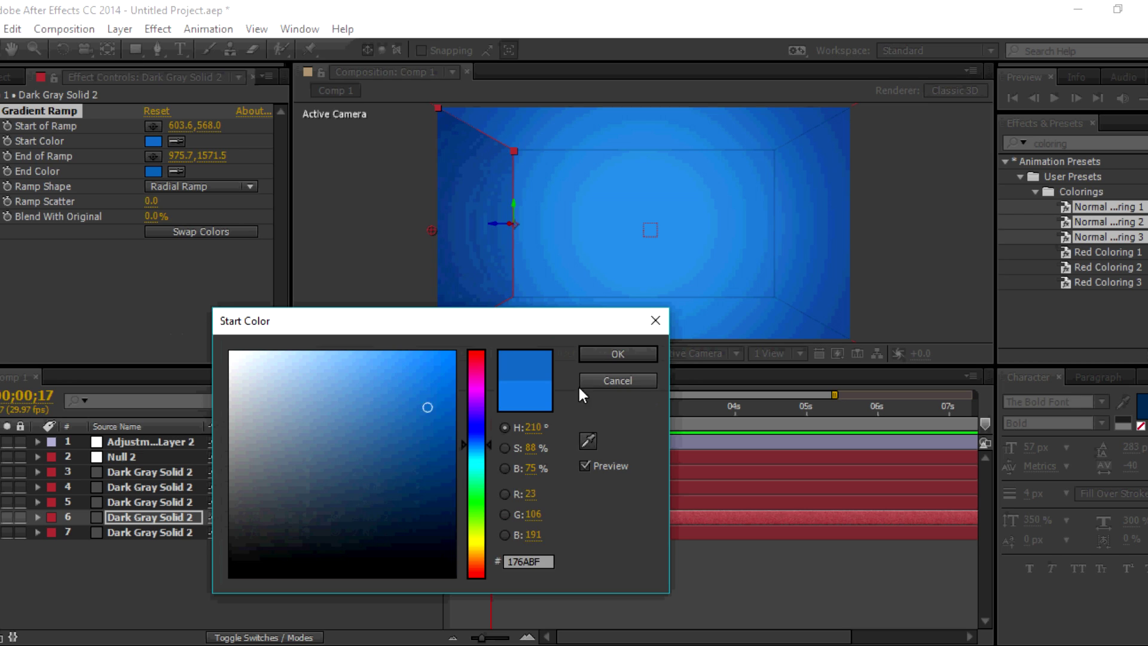
{"action": "left_click", "coordinate": [598, 354]}
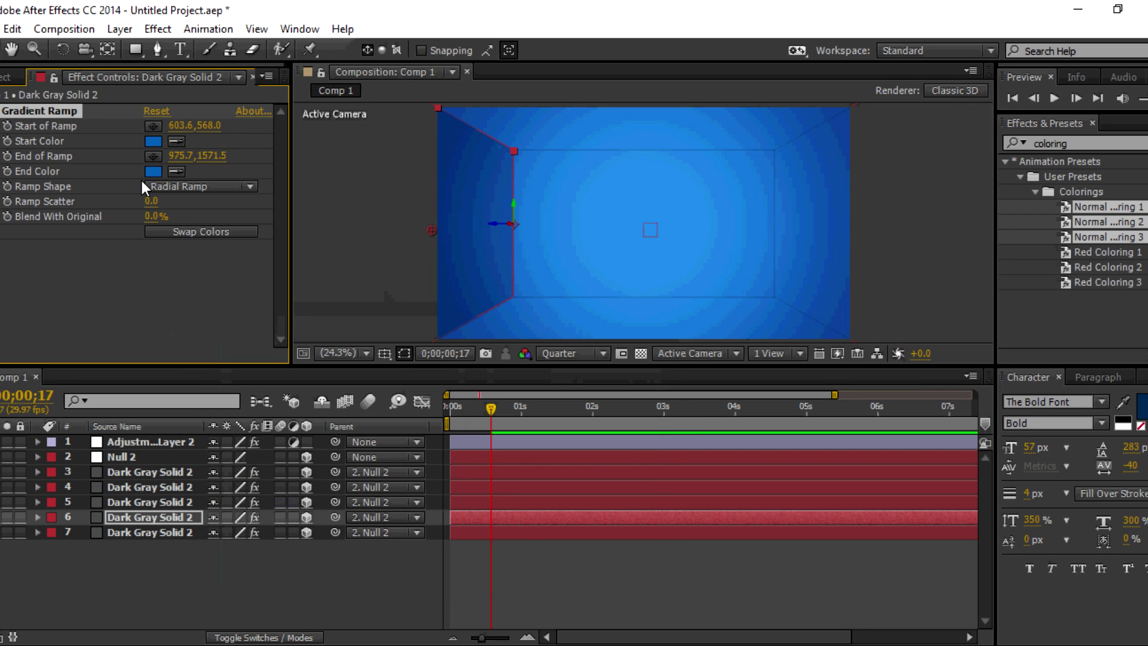
{"action": "left_click", "coordinate": [160, 171]}
{"action": "left_click", "coordinate": [425, 396]}
{"action": "left_click", "coordinate": [585, 354]}
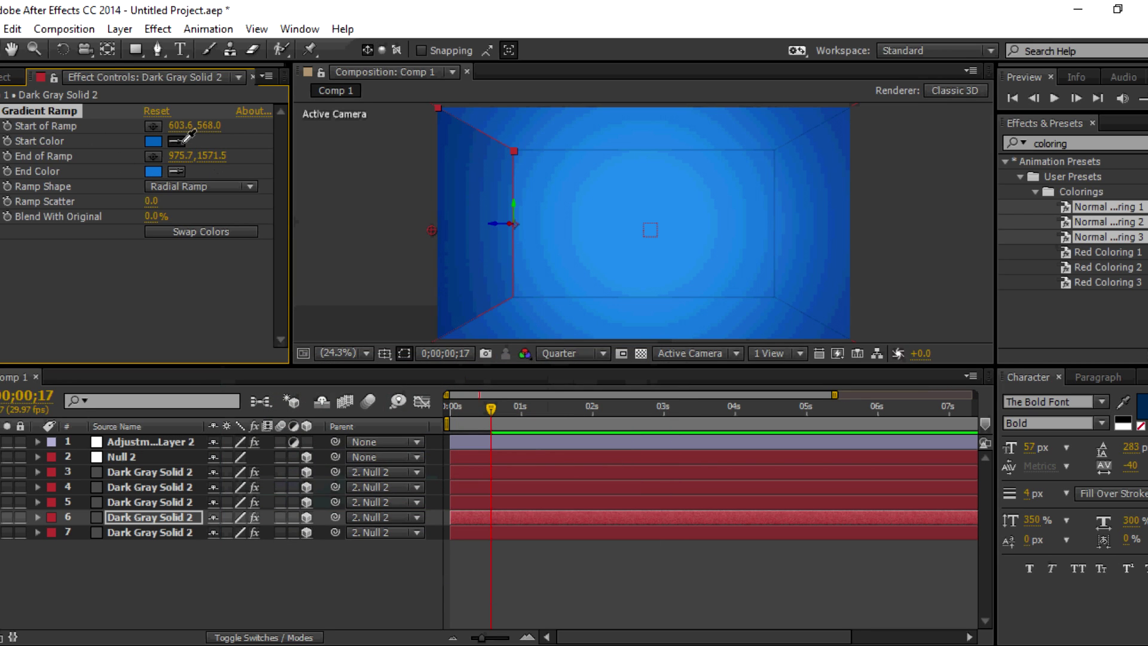
Select the Gradient Ramp and check the floor, right wall and ceiling layers
{"action": "left_click", "coordinate": [355, 543]}
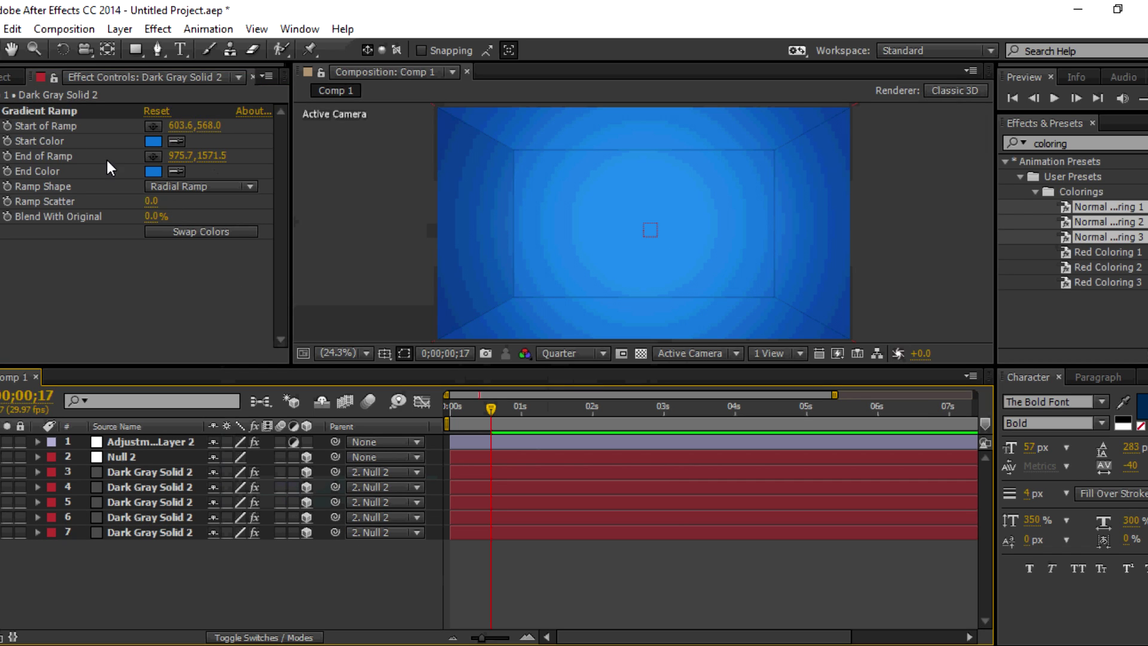
{"action": "left_click", "coordinate": [49, 111]}
{"action": "left_click", "coordinate": [152, 486]}
{"action": "left_click", "coordinate": [149, 501]}
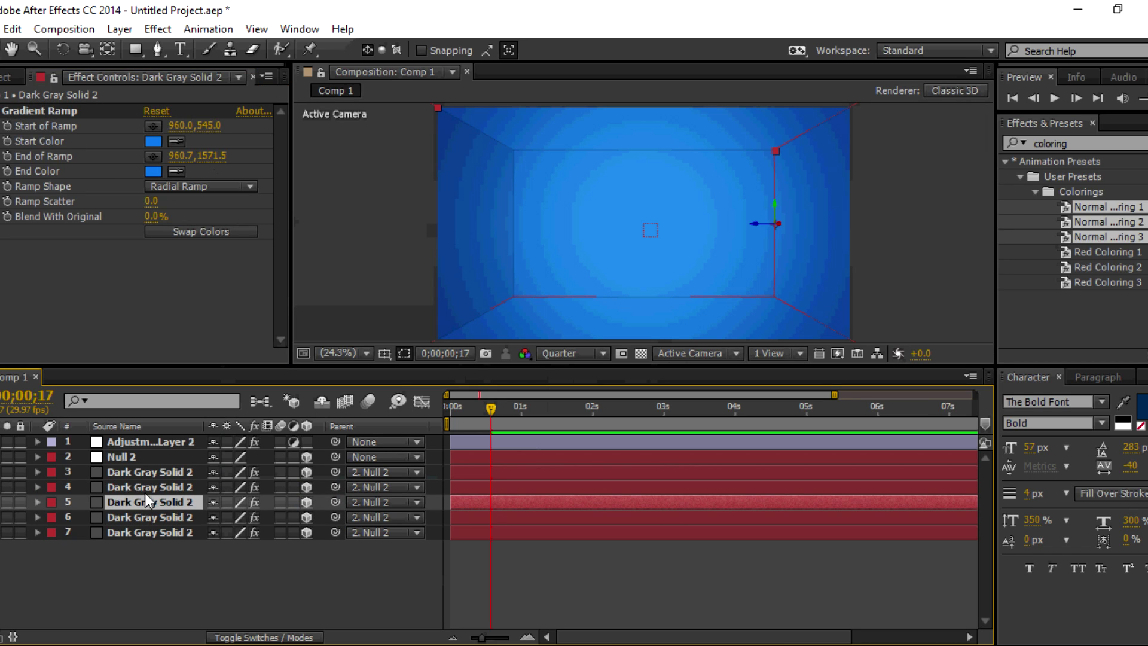
{"action": "left_click", "coordinate": [265, 559]}
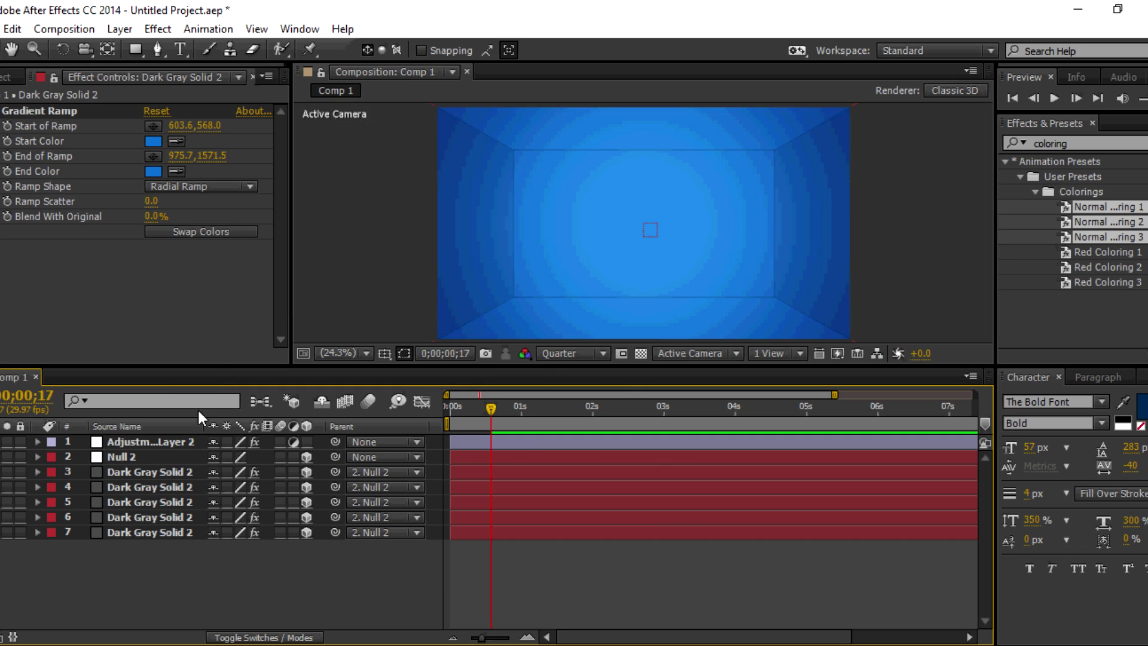
{"action": "left_click", "coordinate": [167, 474]}
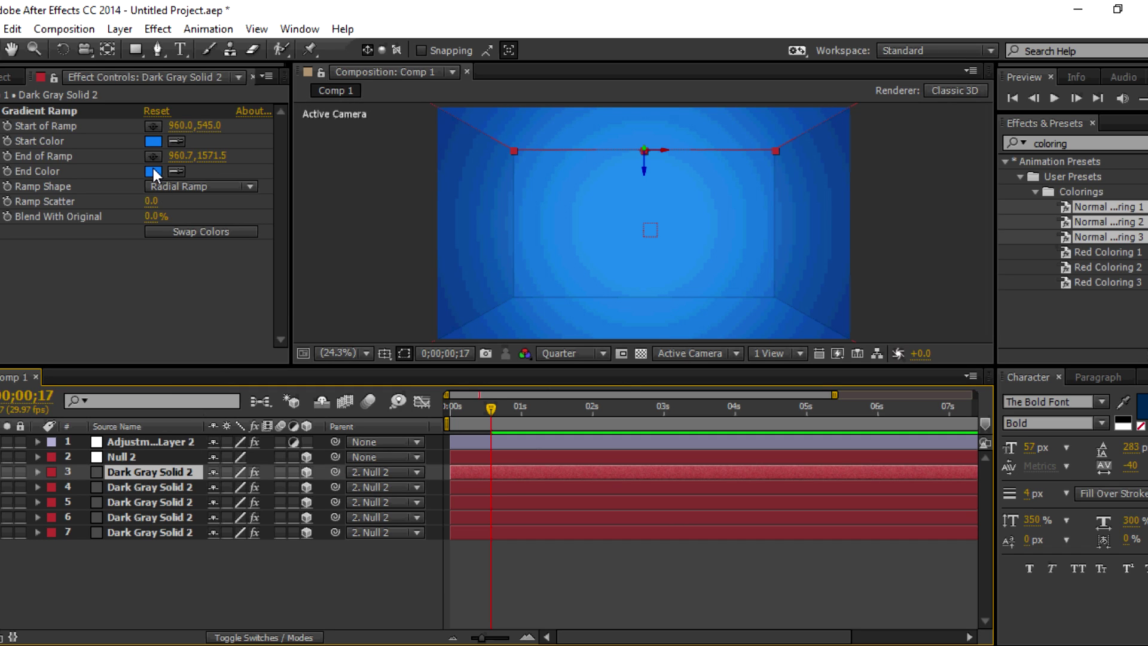
Move the ceiling Gradient Ramp start point to 964.5,591.6 and choose a lighter blue start colour
{"action": "left_click", "coordinate": [153, 125]}
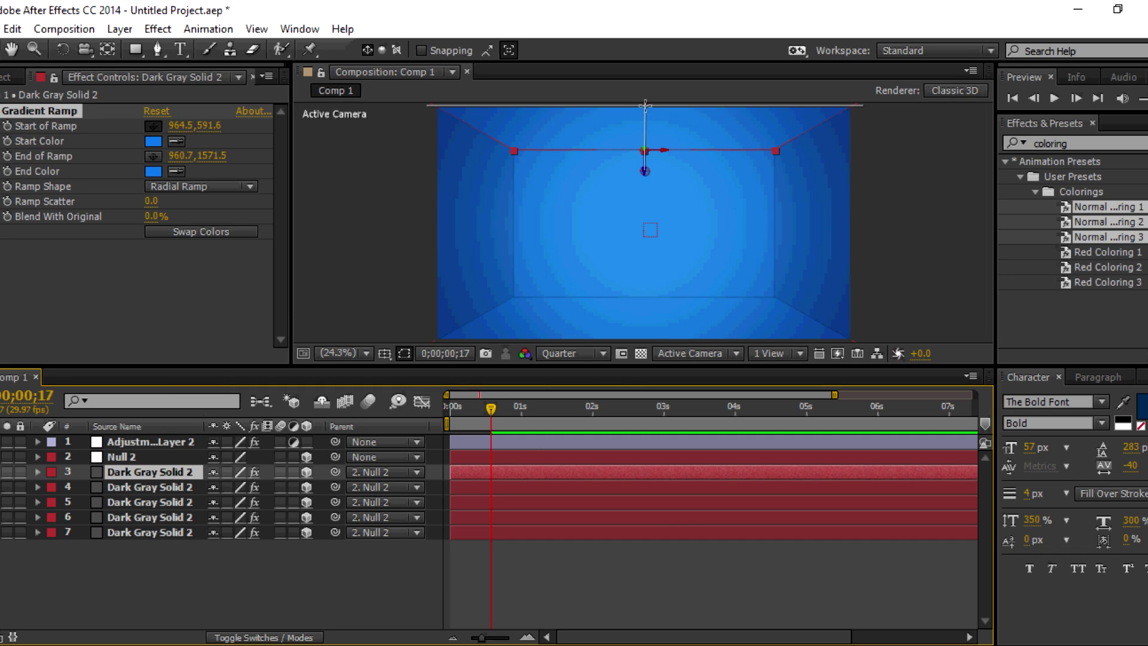
{"action": "left_click", "coordinate": [646, 107]}
{"action": "left_click", "coordinate": [153, 141]}
{"action": "left_click", "coordinate": [396, 366]}
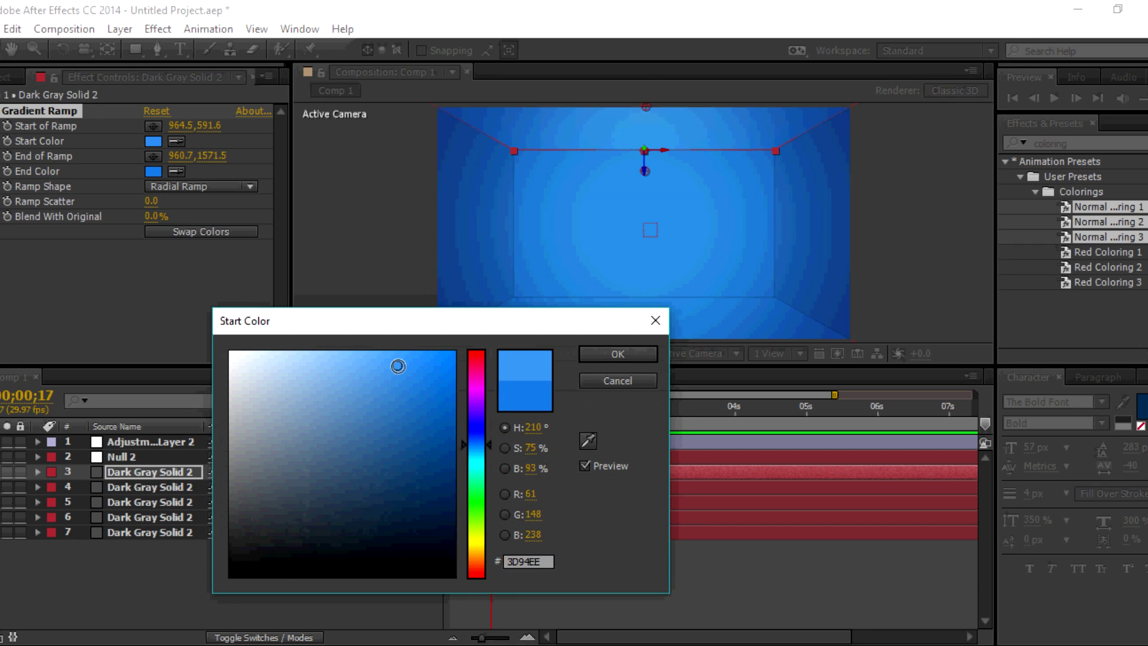
{"action": "key", "text": "Return"}
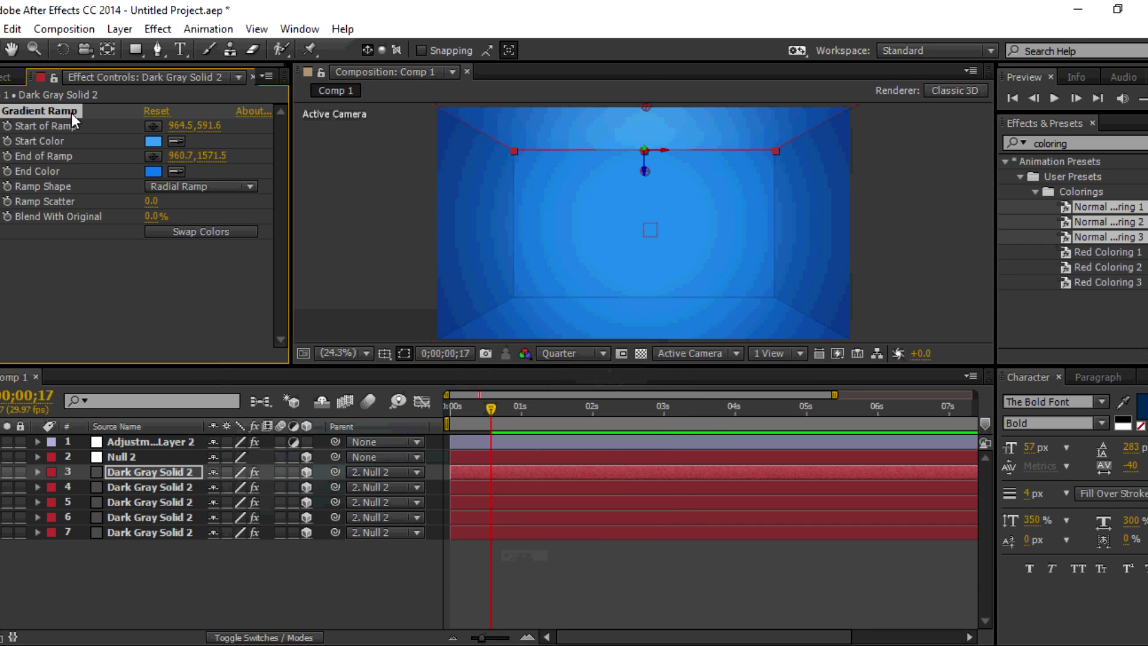
Fine-tune the ramp start colour to light blue #59A5F2, leaving the end colour unchanged
{"action": "left_click", "coordinate": [153, 171]}
{"action": "left_click", "coordinate": [614, 380]}
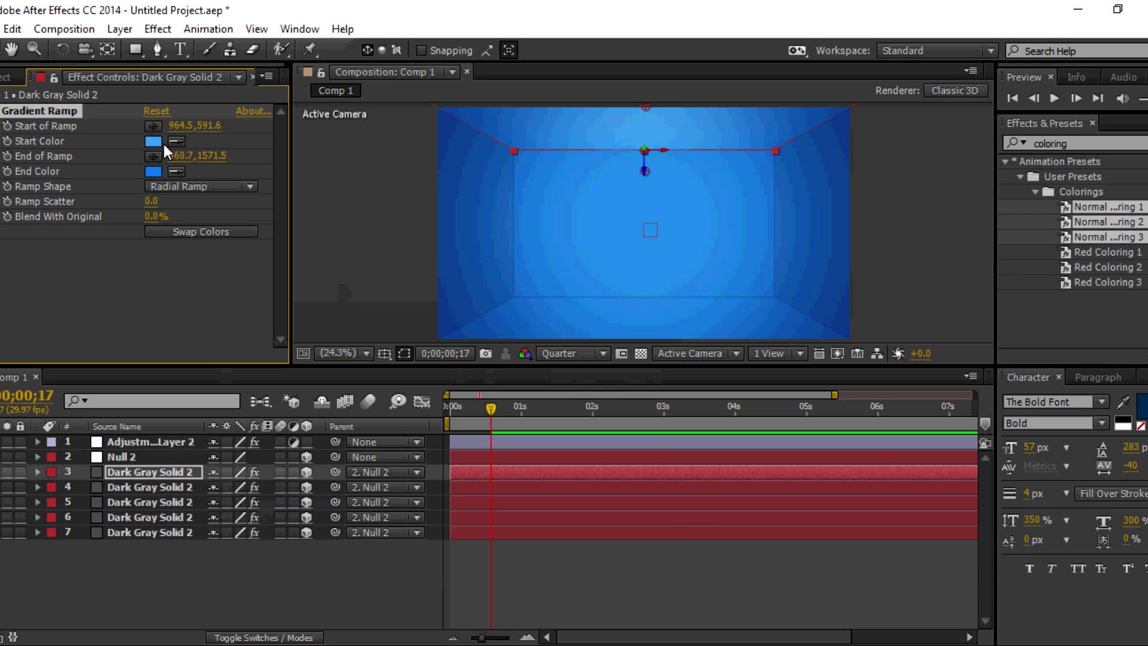
{"action": "left_click", "coordinate": [153, 141]}
{"action": "left_click_drag", "start_coordinate": [359, 359], "coordinate": [374, 363]}
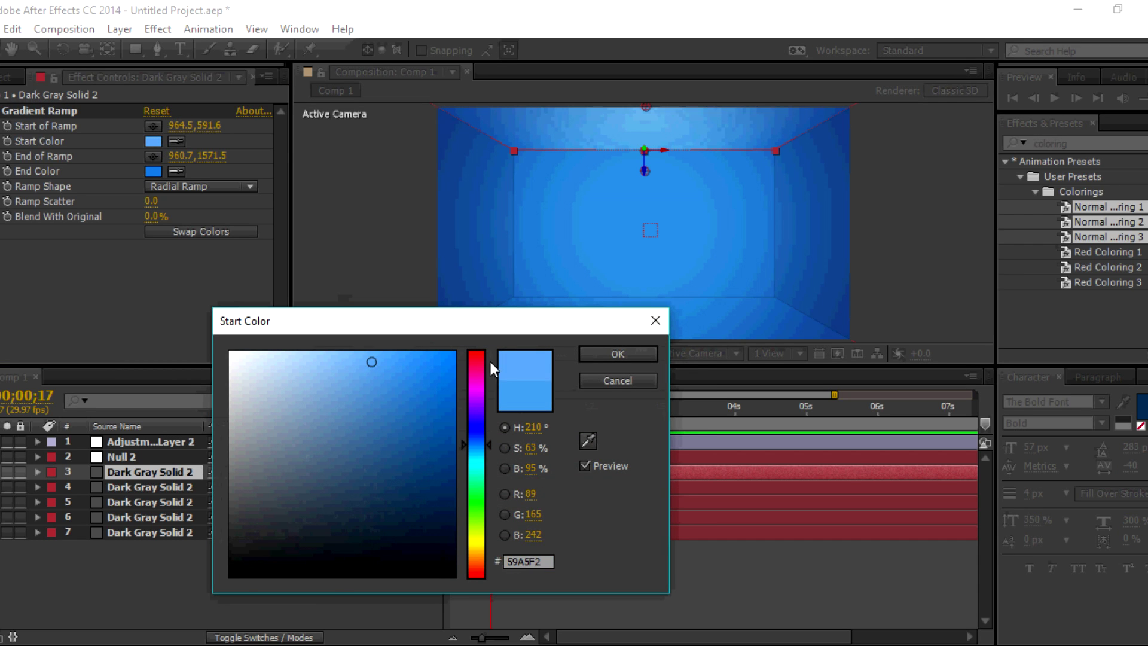
{"action": "left_click", "coordinate": [614, 355]}
Deselect all layers, reselect the ceiling layer and bring up the timeline context menu
{"action": "left_click", "coordinate": [181, 483]}
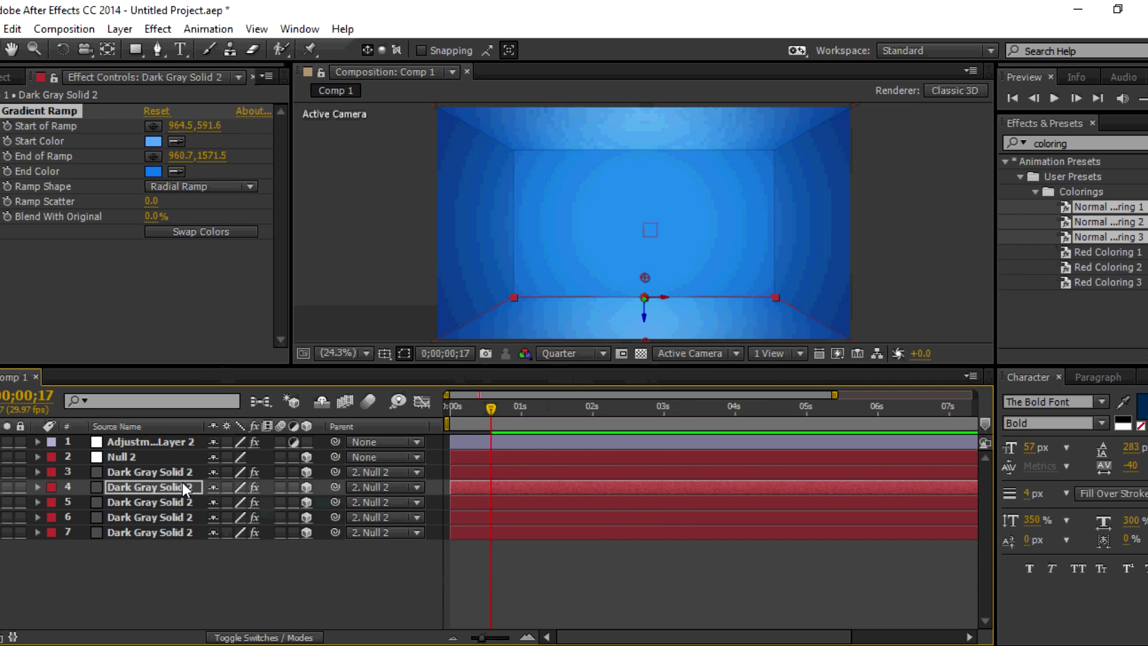
{"action": "left_click", "coordinate": [285, 509]}
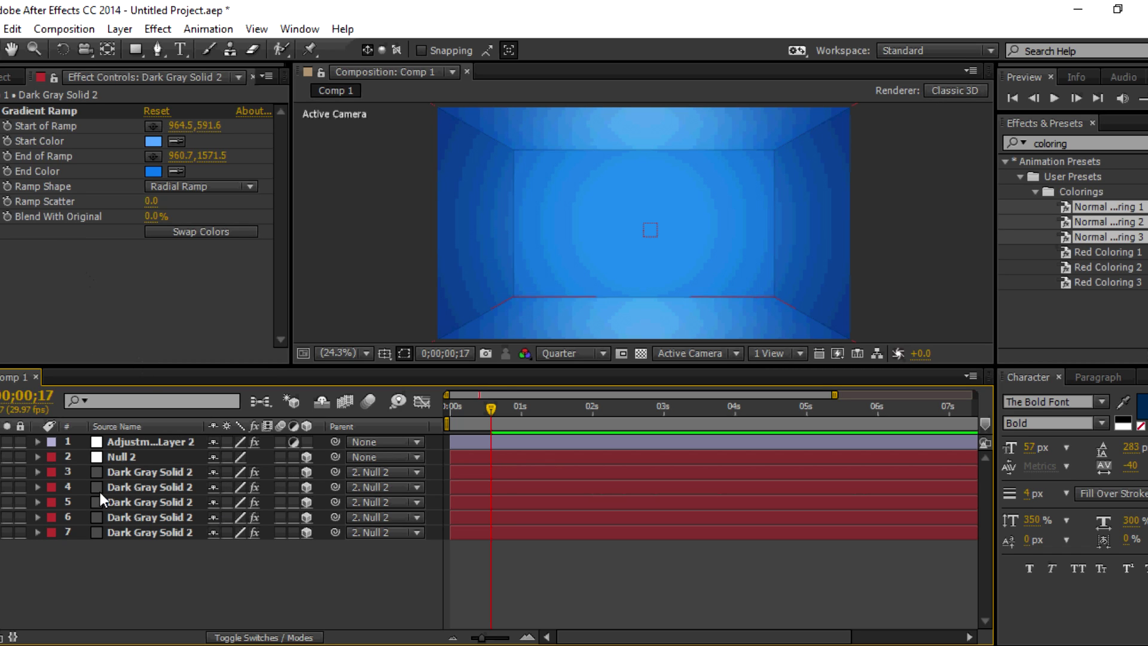
{"action": "left_click", "coordinate": [149, 471]}
{"action": "right_click", "coordinate": [273, 571]}
Create a new shape layer containing a rectangle path and a fill
{"action": "mouse_move", "coordinate": [388, 382]}
{"action": "left_click", "coordinate": [542, 507]}
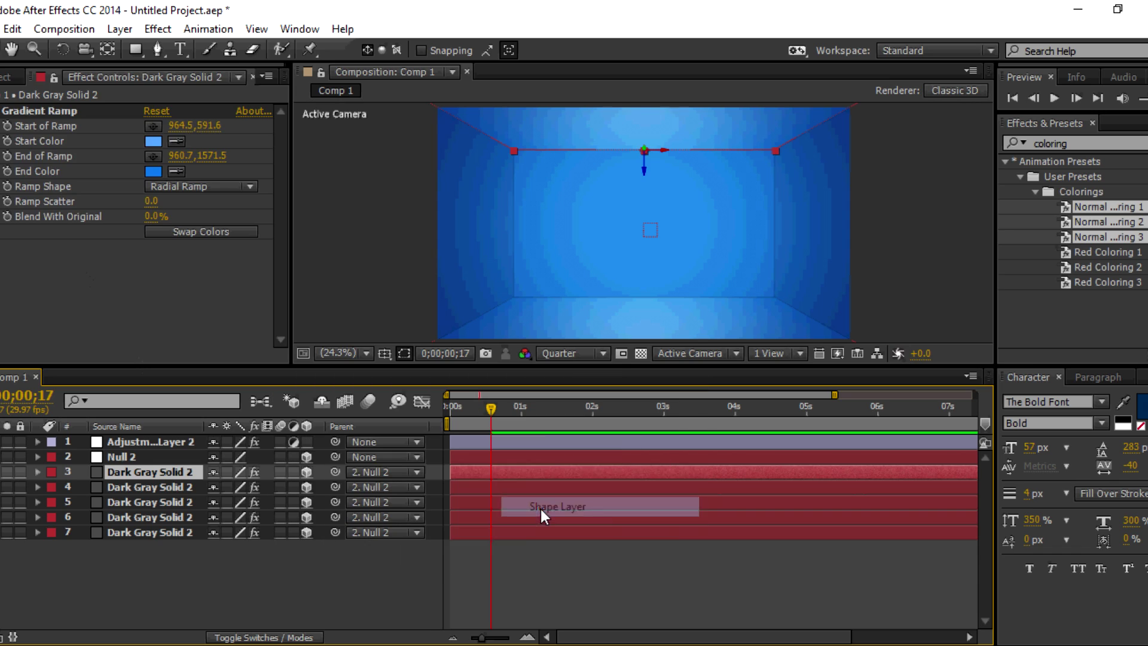
{"action": "left_click", "coordinate": [608, 50]}
{"action": "left_click", "coordinate": [652, 81]}
{"action": "left_click", "coordinate": [607, 50]}
{"action": "left_click", "coordinate": [653, 165]}
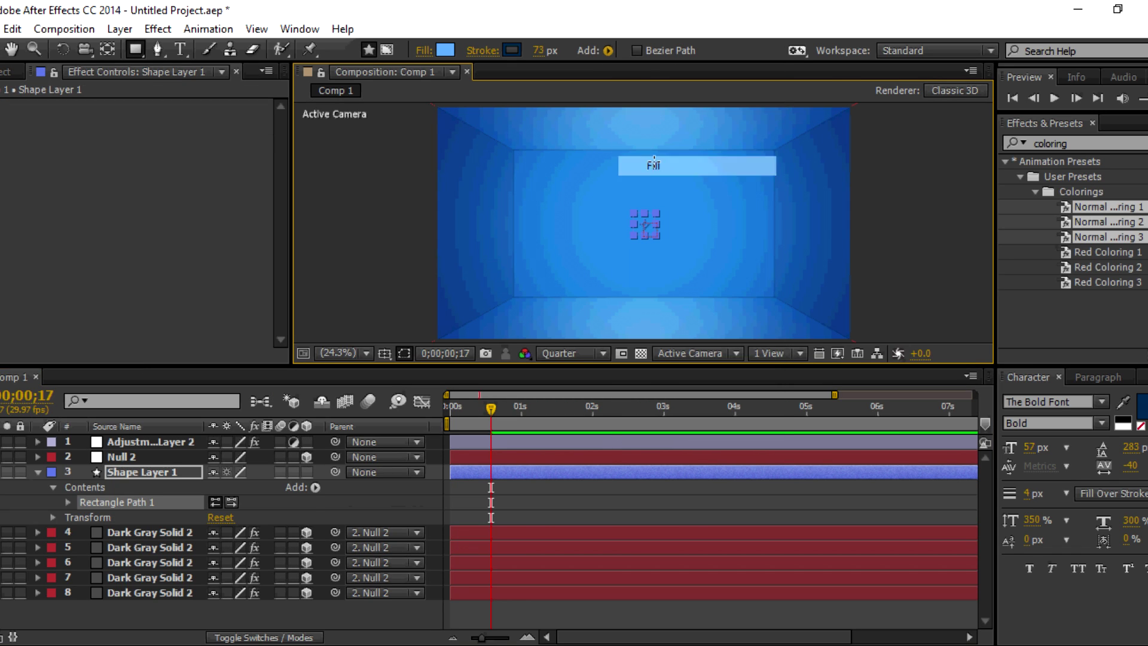
Scrub the rectangle's size to 371 by 830
{"action": "left_click", "coordinate": [68, 502]}
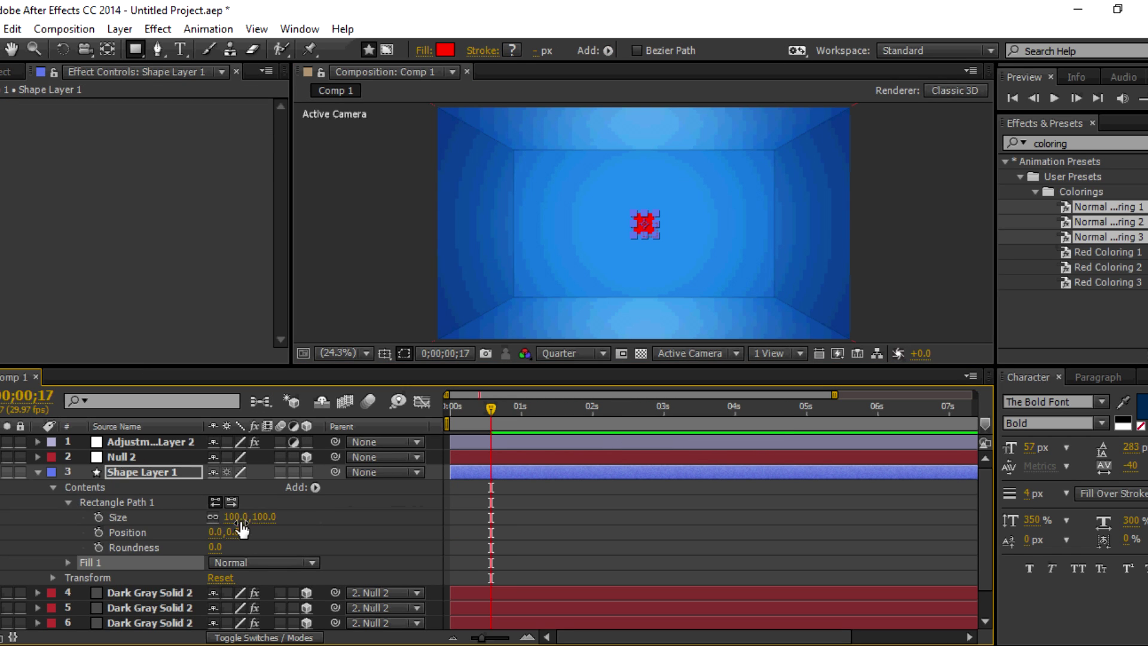
{"action": "left_click_drag", "start_coordinate": [264, 516], "coordinate": [359, 516]}
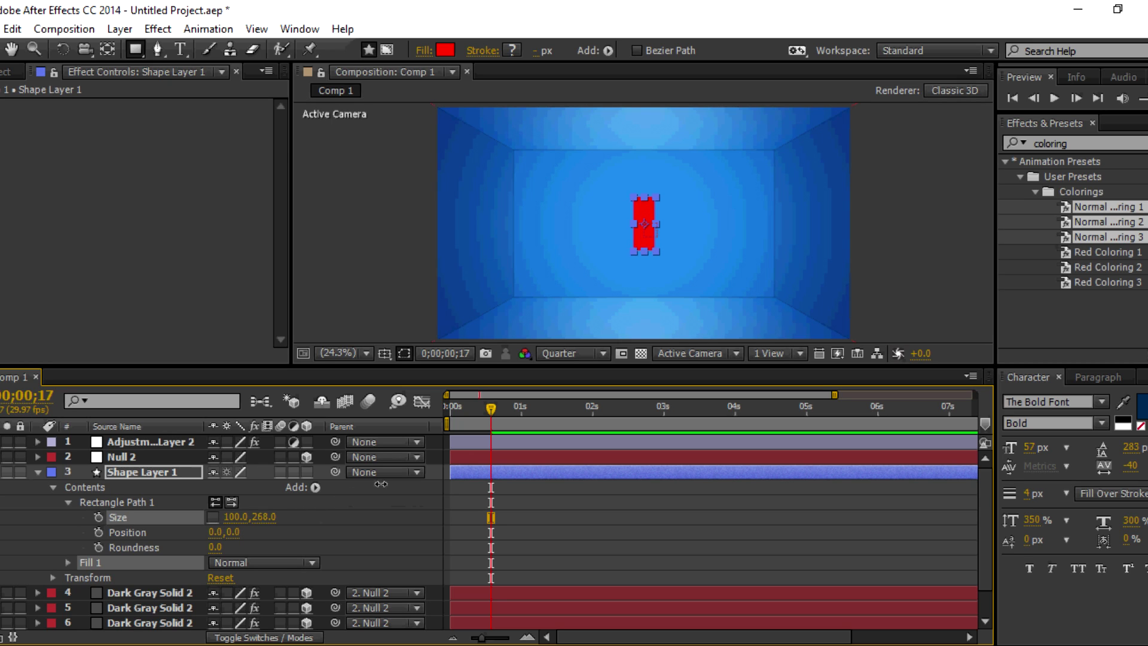
{"action": "left_click_drag", "start_coordinate": [493, 408], "coordinate": [393, 429]}
{"action": "left_click_drag", "start_coordinate": [264, 517], "coordinate": [419, 470]}
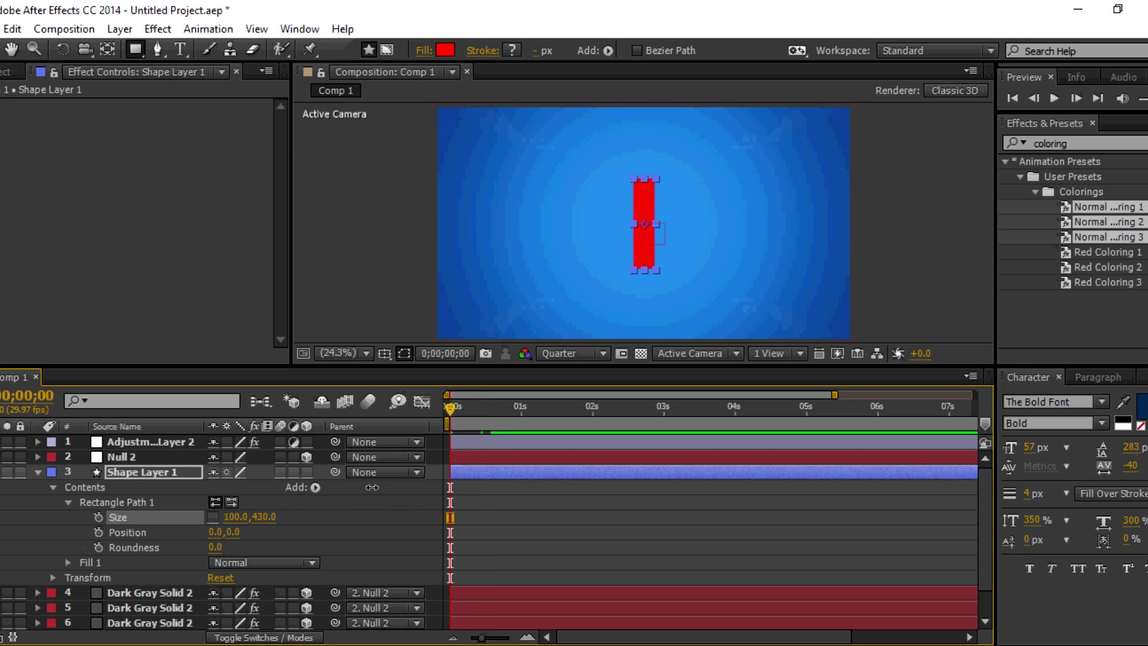
{"action": "left_click_drag", "start_coordinate": [237, 510], "coordinate": [339, 494]}
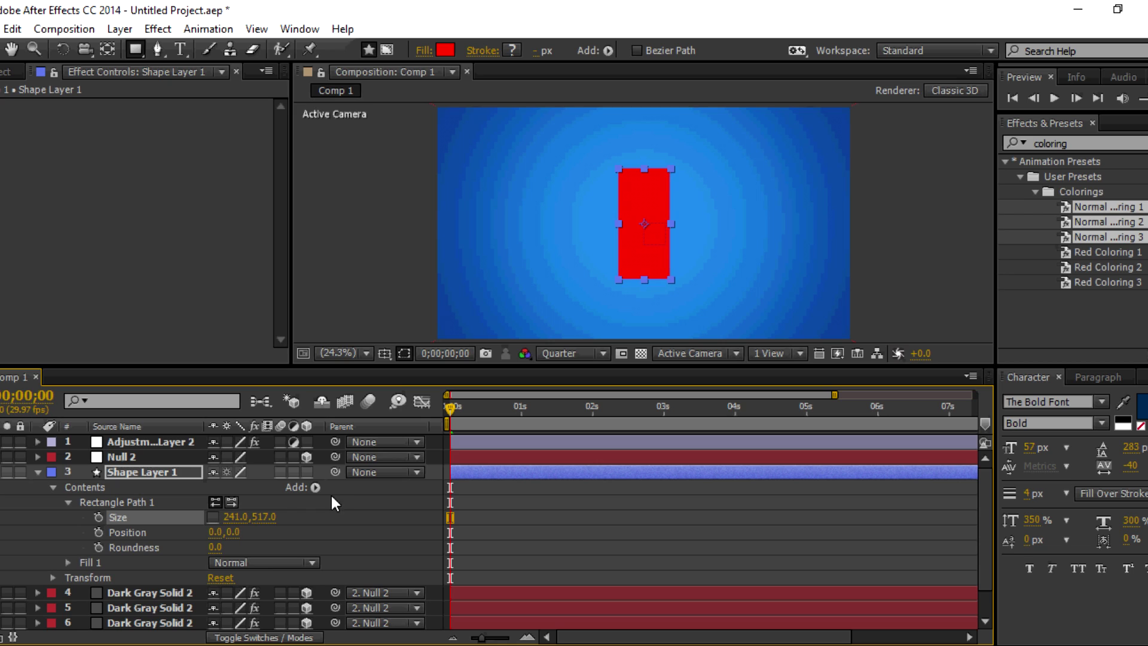
{"action": "mouse_move", "coordinate": [263, 517]}
{"action": "left_mouse_down"}
{"action": "mouse_move", "coordinate": [282, 495]}
{"action": "mouse_move", "coordinate": [332, 500]}
{"action": "mouse_move", "coordinate": [300, 498]}
{"action": "left_mouse_up"}
Lower the rectangle layer to position 960,665 in the room
{"action": "left_click", "coordinate": [182, 476]}
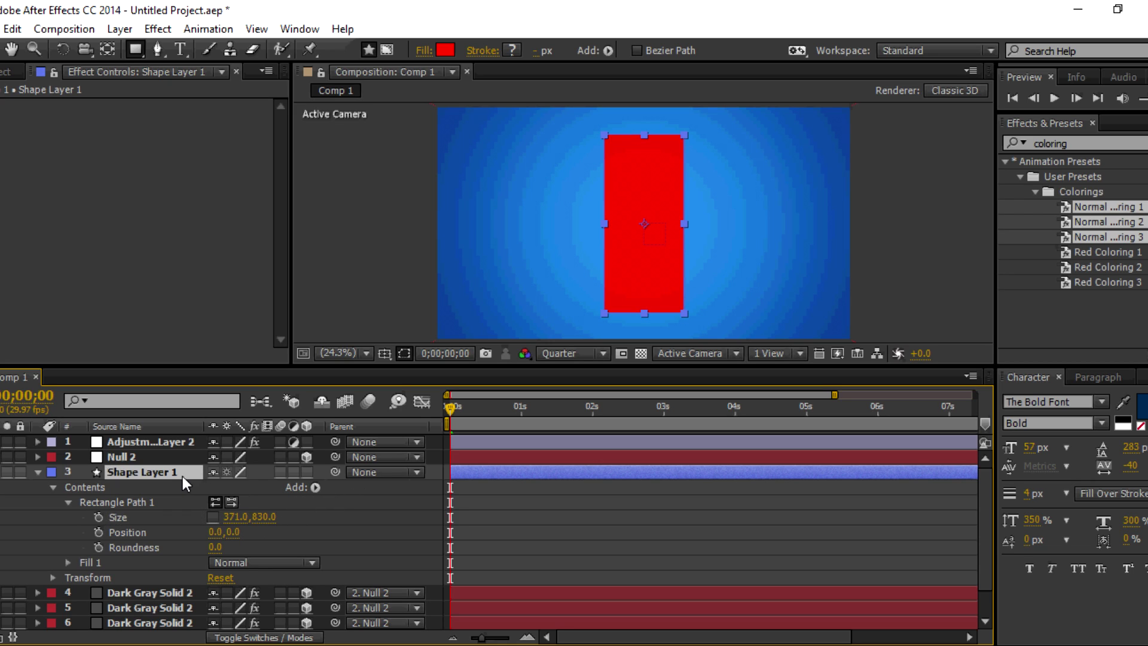
{"action": "key", "text": "p"}
{"action": "left_click_drag", "start_coordinate": [246, 487], "coordinate": [366, 474]}
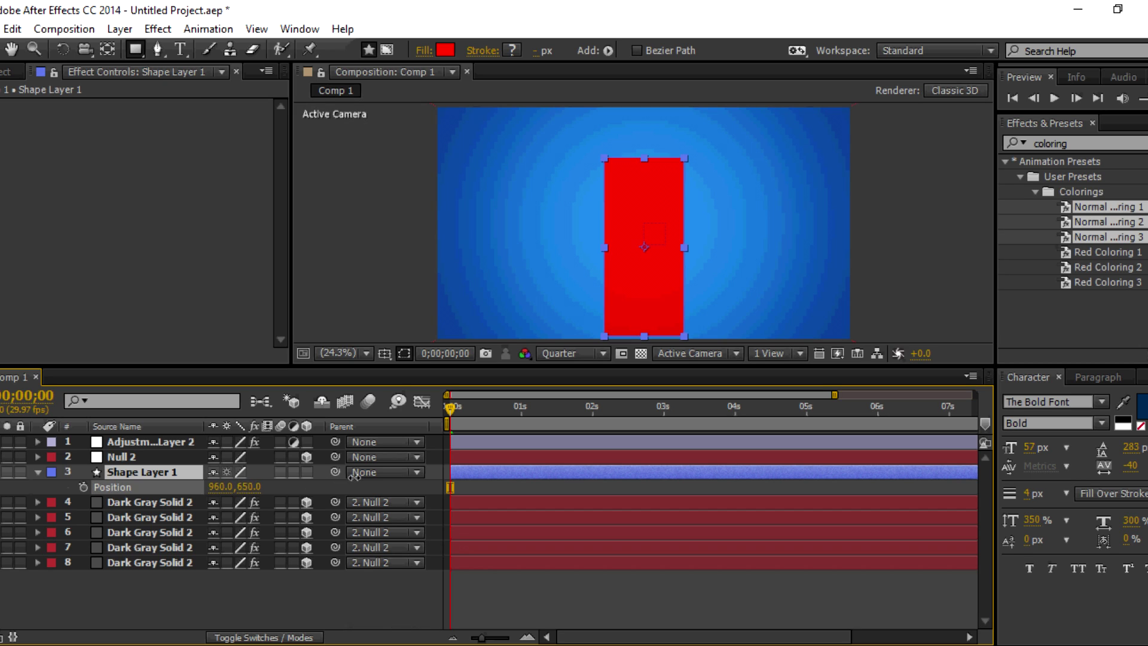
{"action": "key", "text": "Return"}
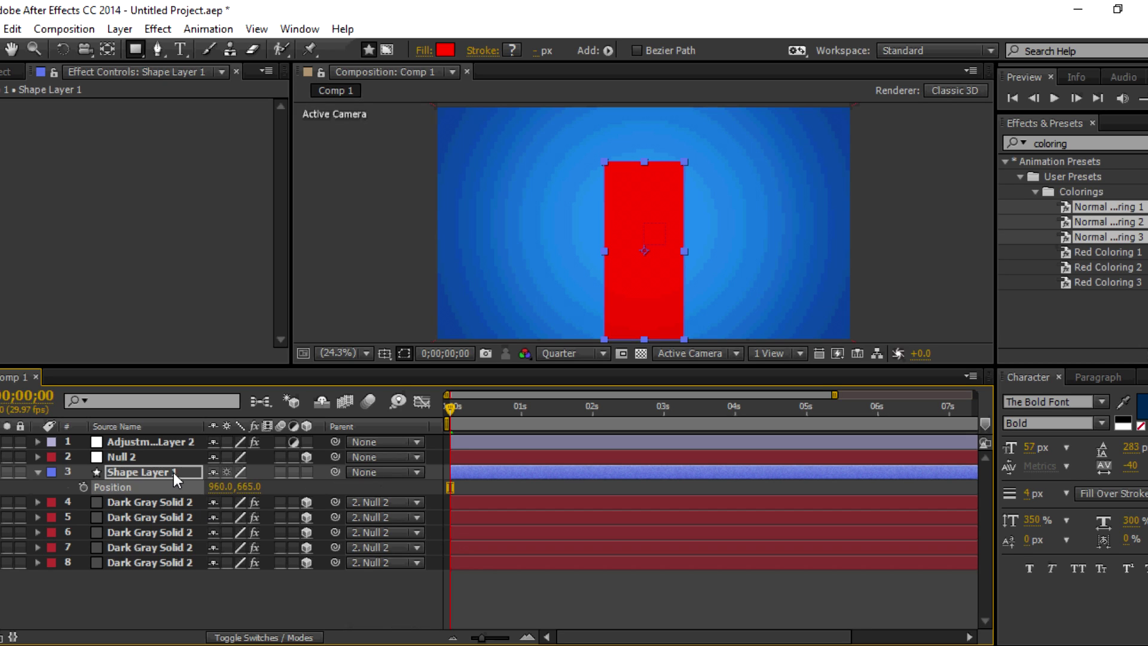
{"action": "key", "text": "Return"}
{"action": "right_click", "coordinate": [220, 606]}
Add a second shape layer with an ellipse path and a fill
{"action": "mouse_move", "coordinate": [324, 422]}
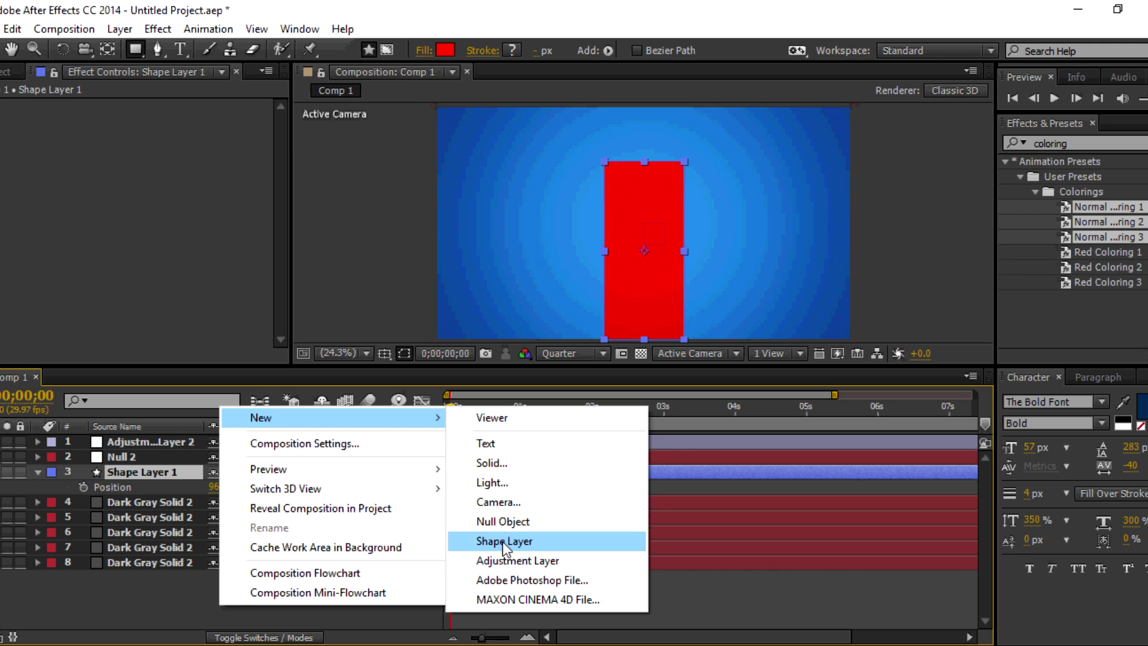
{"action": "left_click", "coordinate": [504, 541]}
{"action": "left_click", "coordinate": [608, 50]}
{"action": "left_click", "coordinate": [640, 101]}
{"action": "left_click", "coordinate": [610, 49]}
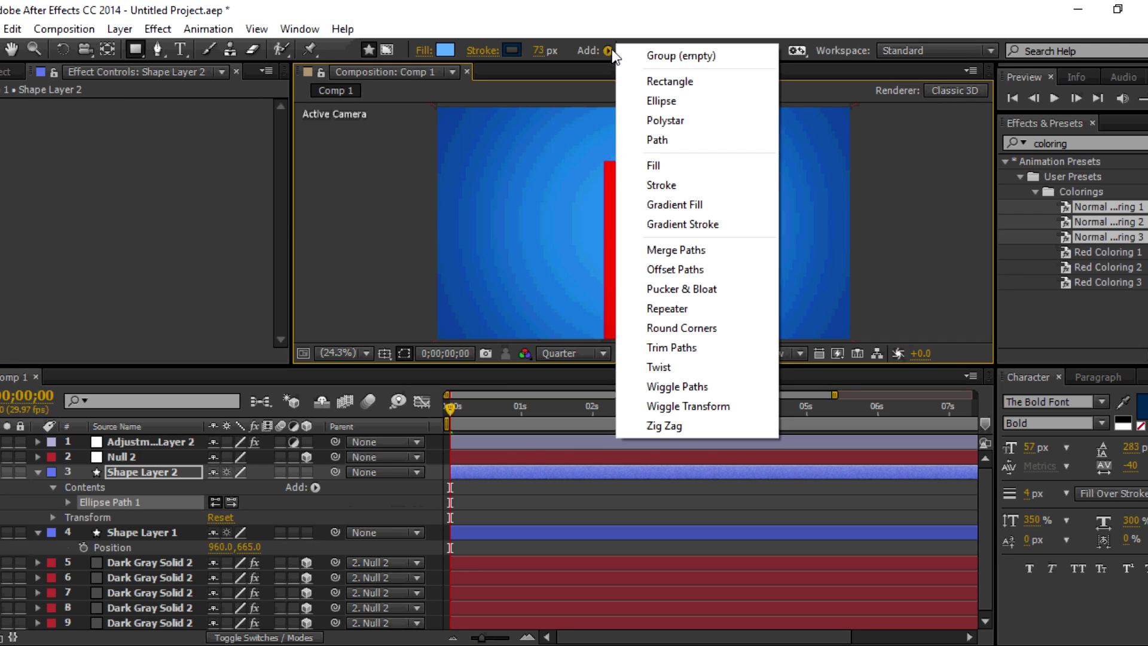
{"action": "left_click", "coordinate": [652, 165]}
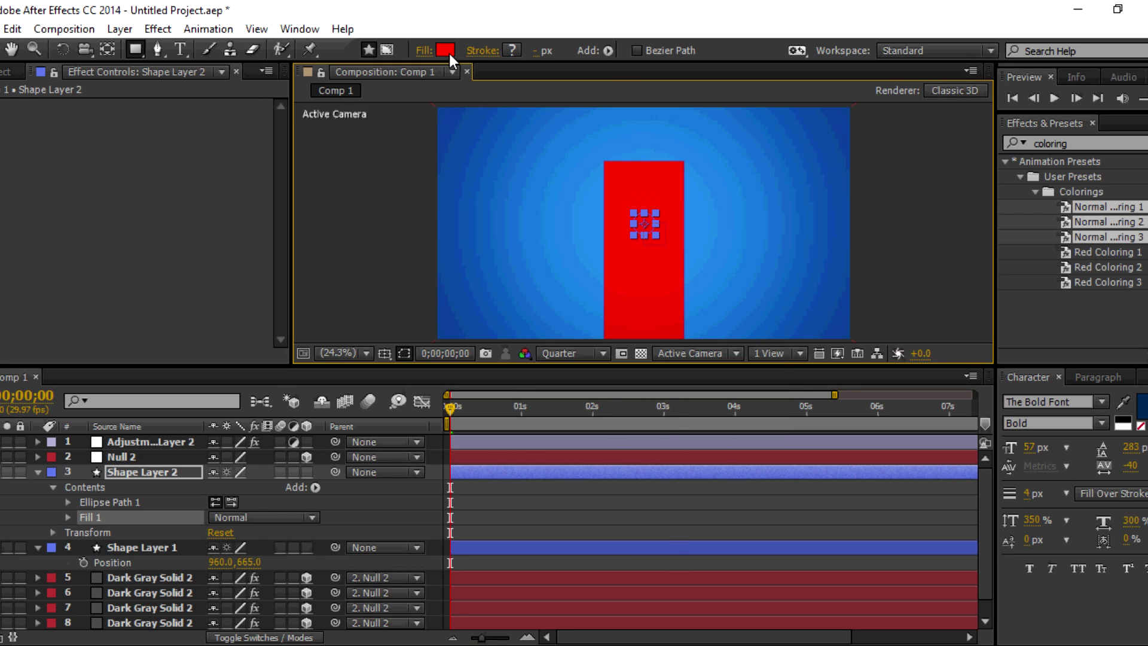
Give the ellipse a dark blue fill (#11318B)
{"action": "left_click", "coordinate": [445, 50]}
{"action": "left_click", "coordinate": [476, 436]}
{"action": "left_click_drag", "start_coordinate": [428, 448], "coordinate": [432, 449]}
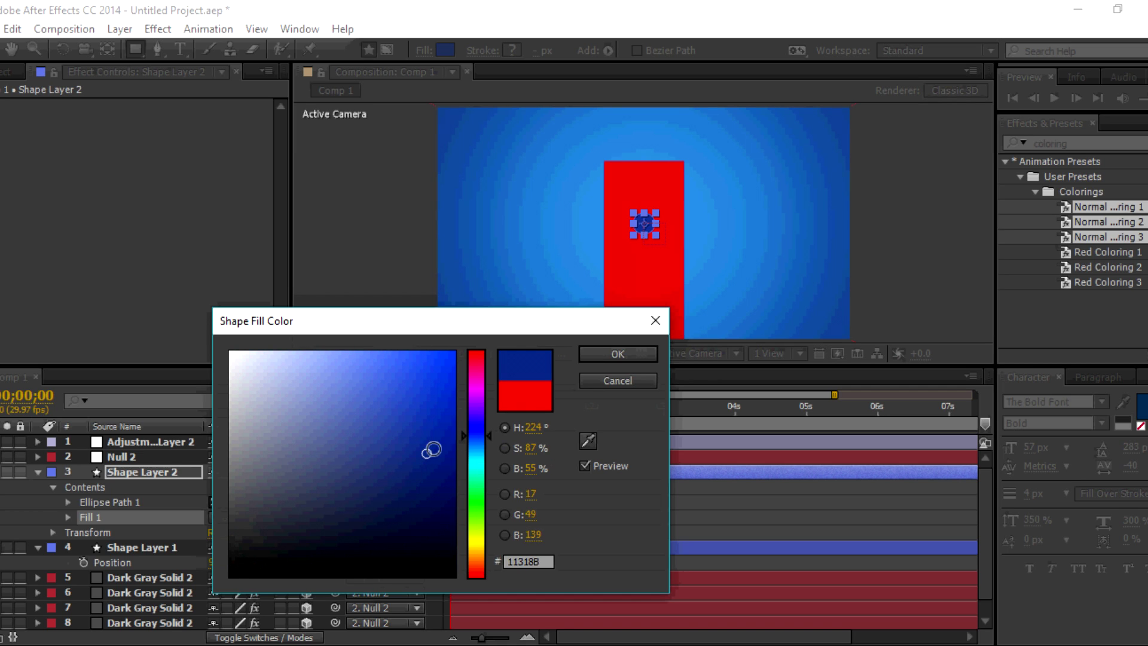
{"action": "left_click", "coordinate": [615, 346]}
Change the rectangle's fill colour to a light blue
{"action": "left_click", "coordinate": [604, 197]}
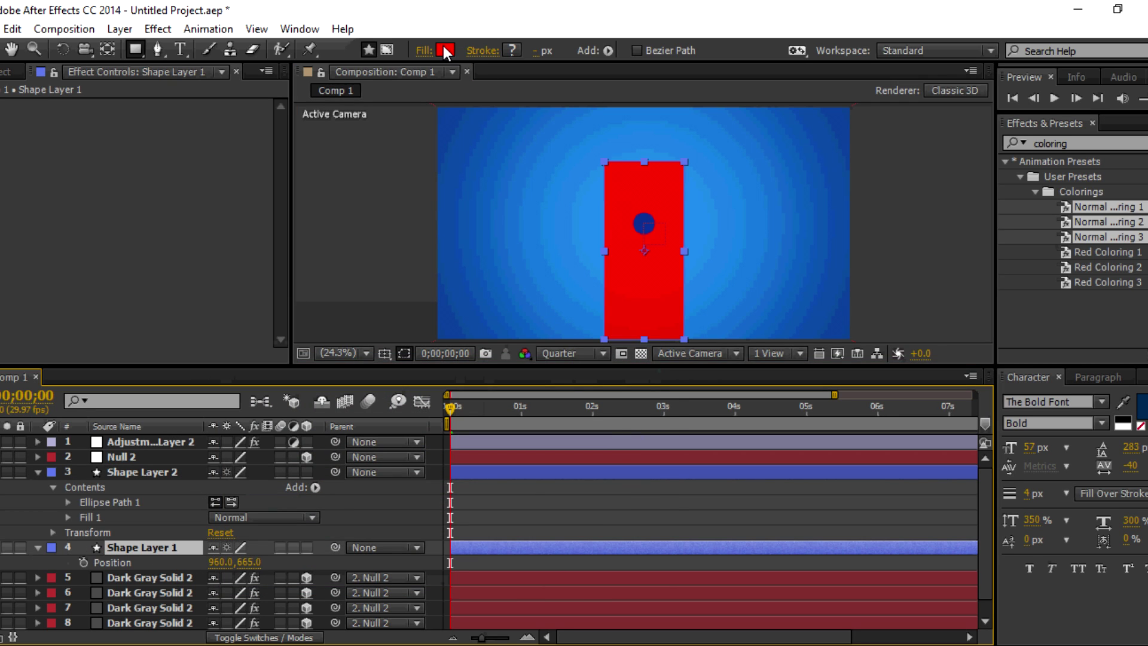
{"action": "left_click", "coordinate": [445, 50]}
{"action": "left_click", "coordinate": [475, 447]}
{"action": "left_click", "coordinate": [319, 362]}
{"action": "left_click_drag", "start_coordinate": [299, 336], "coordinate": [297, 328]}
{"action": "left_click", "coordinate": [630, 353]}
Shrink the circle to 41×41 and move it to 1080,688 as a door knob
{"action": "left_click", "coordinate": [163, 472]}
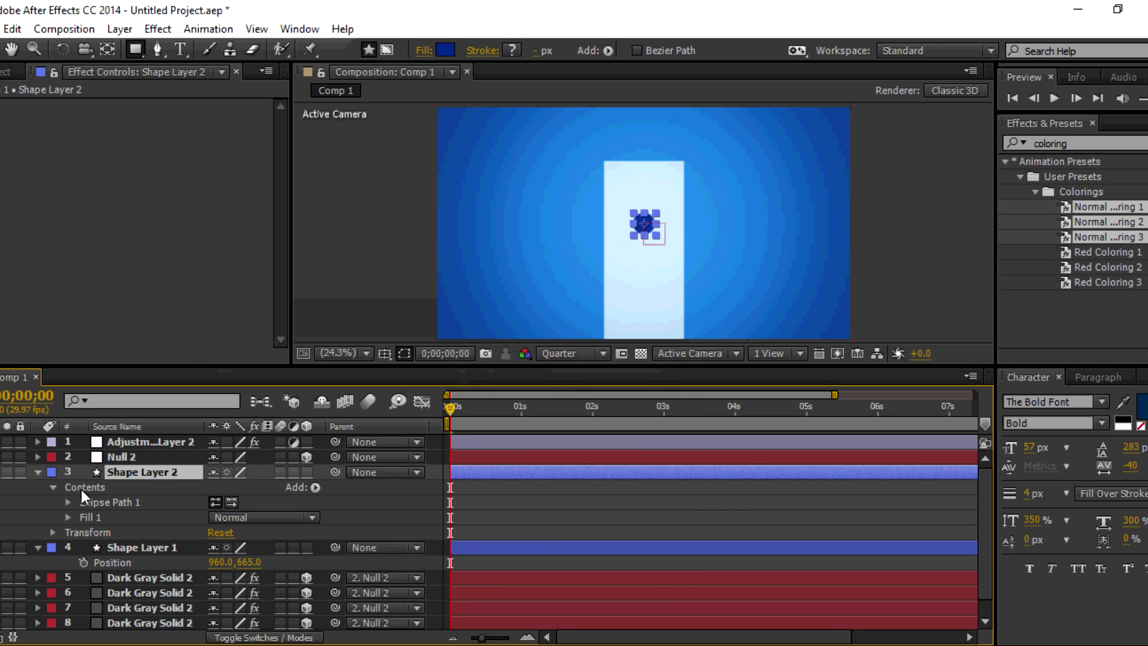
{"action": "left_click", "coordinate": [68, 502]}
{"action": "left_click_drag", "start_coordinate": [244, 528], "coordinate": [203, 529]}
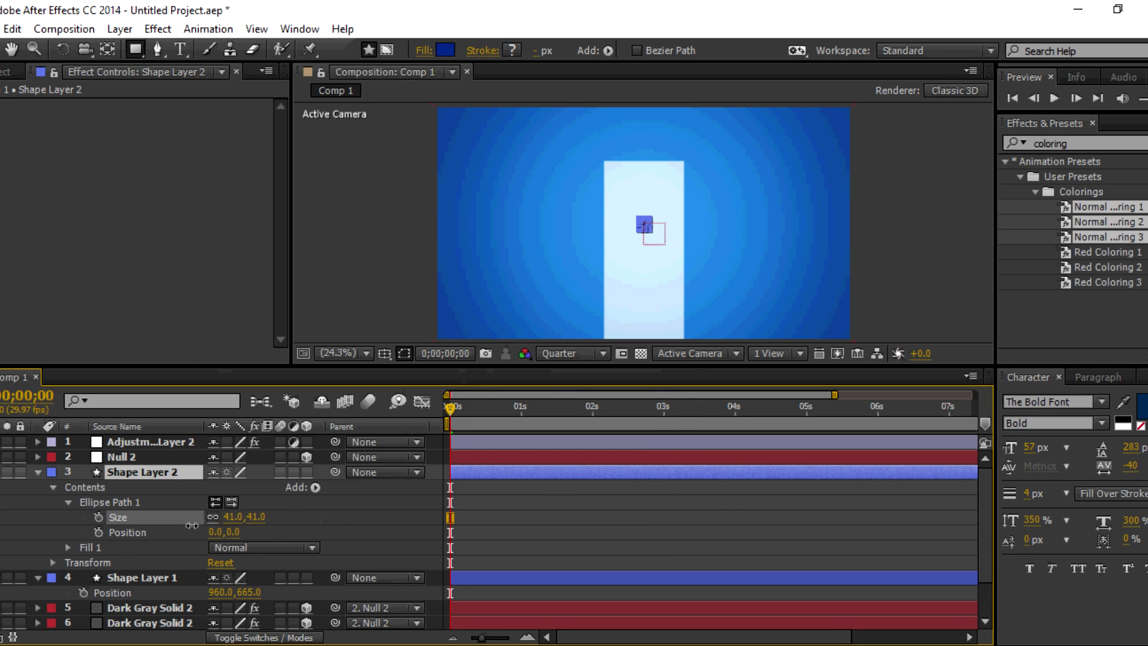
{"action": "left_click", "coordinate": [138, 472]}
{"action": "key", "text": "p"}
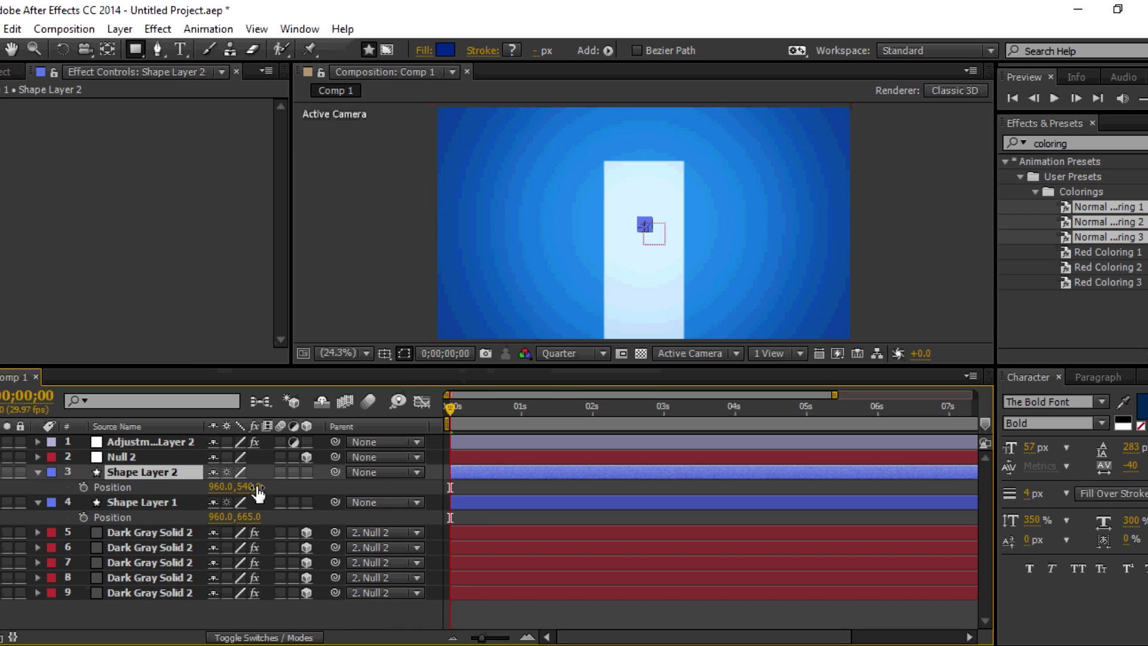
{"action": "left_click_drag", "start_coordinate": [250, 487], "coordinate": [378, 485]}
{"action": "left_click_drag", "start_coordinate": [219, 486], "coordinate": [364, 487]}
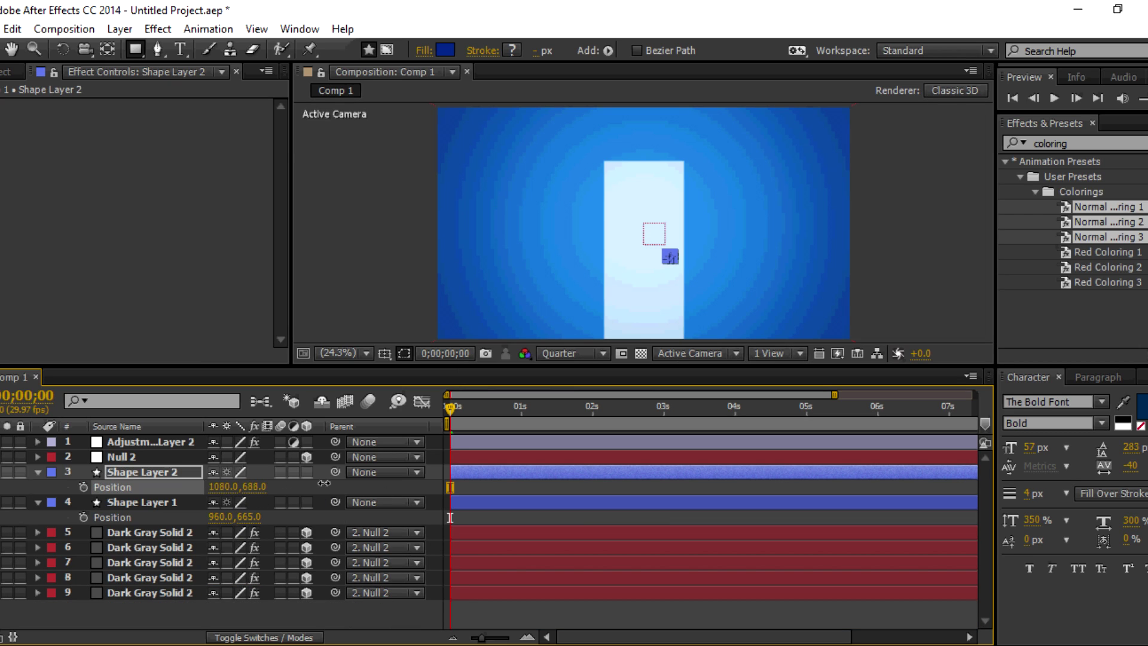
Collapse both shape layers and select the circle and rectangle together
{"action": "left_click", "coordinate": [364, 486]}
{"action": "left_click", "coordinate": [38, 472]}
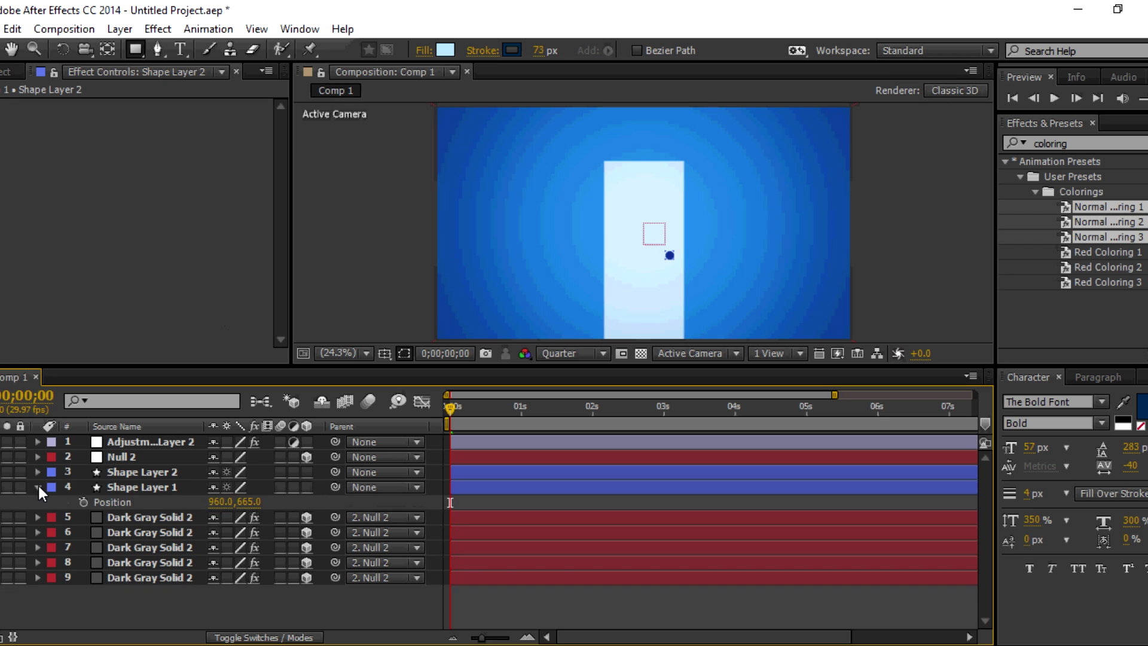
{"action": "left_click", "coordinate": [37, 487]}
{"action": "left_click", "coordinate": [142, 472]}
{"action": "left_click", "coordinate": [142, 486], "text": "shift"}
{"action": "right_click", "coordinate": [184, 475]}
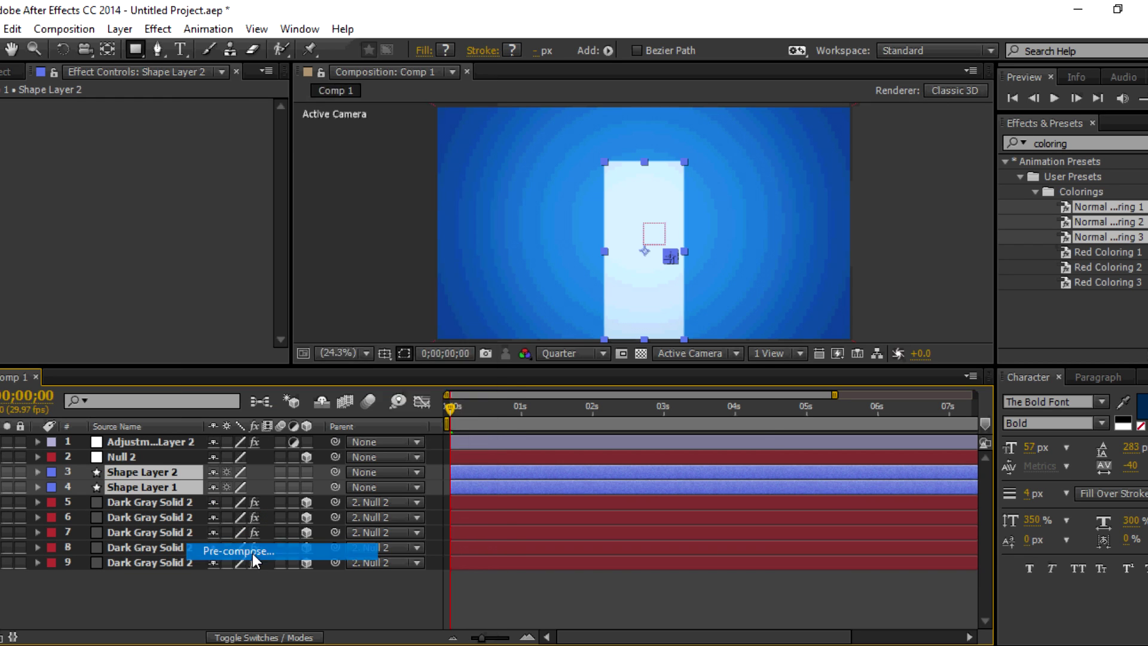
Precompose both shapes as 'Door', make it 3D, and parent it to Null 2
{"action": "left_click", "coordinate": [252, 553]}
{"action": "type", "text": "Door"}
{"action": "key", "text": "Return"}
{"action": "left_click", "coordinate": [306, 471]}
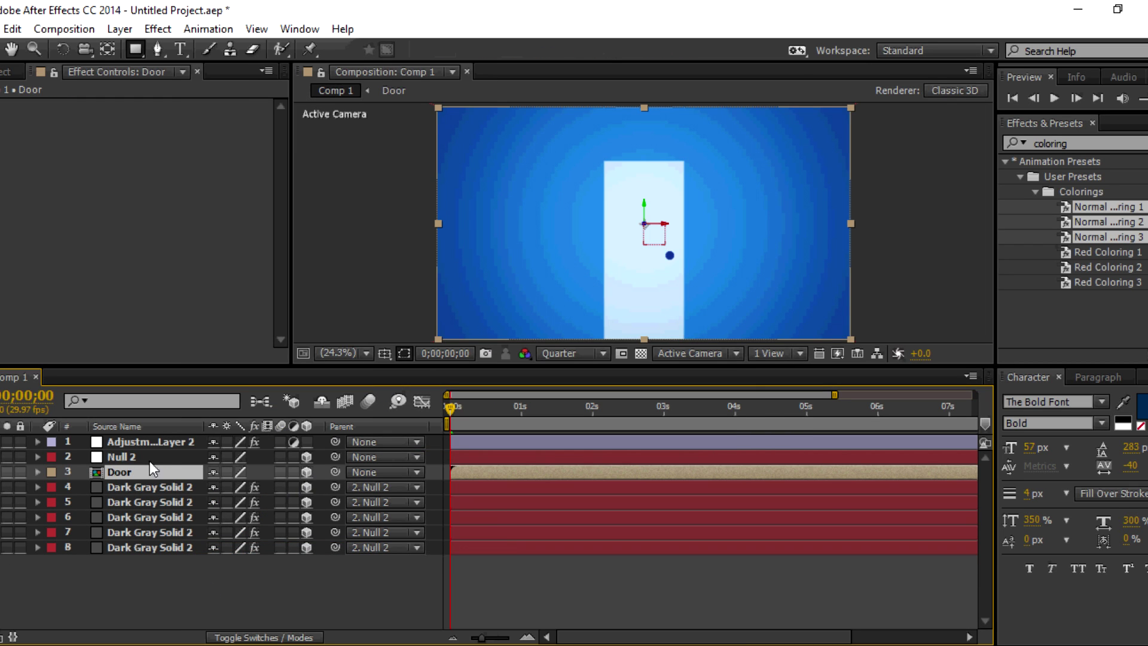
{"action": "left_click_drag", "start_coordinate": [335, 472], "coordinate": [170, 460]}
{"action": "left_click", "coordinate": [170, 460]}
{"action": "key", "text": "p"}
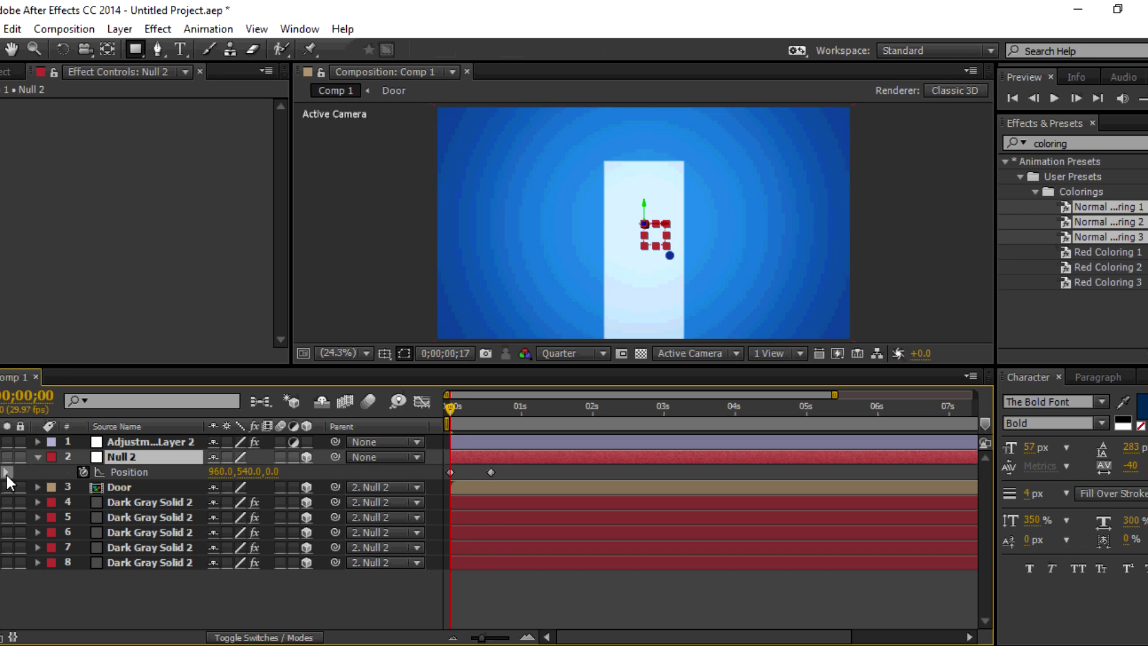
Slide the Door layer left to X position -563
{"action": "left_click", "coordinate": [6, 472]}
{"action": "left_click", "coordinate": [102, 486]}
{"action": "key", "text": "p"}
{"action": "mouse_move", "coordinate": [221, 502]}
{"action": "left_mouse_down"}
{"action": "mouse_move", "coordinate": [197, 502]}
{"action": "mouse_move", "coordinate": [212, 509]}
{"action": "left_mouse_up"}
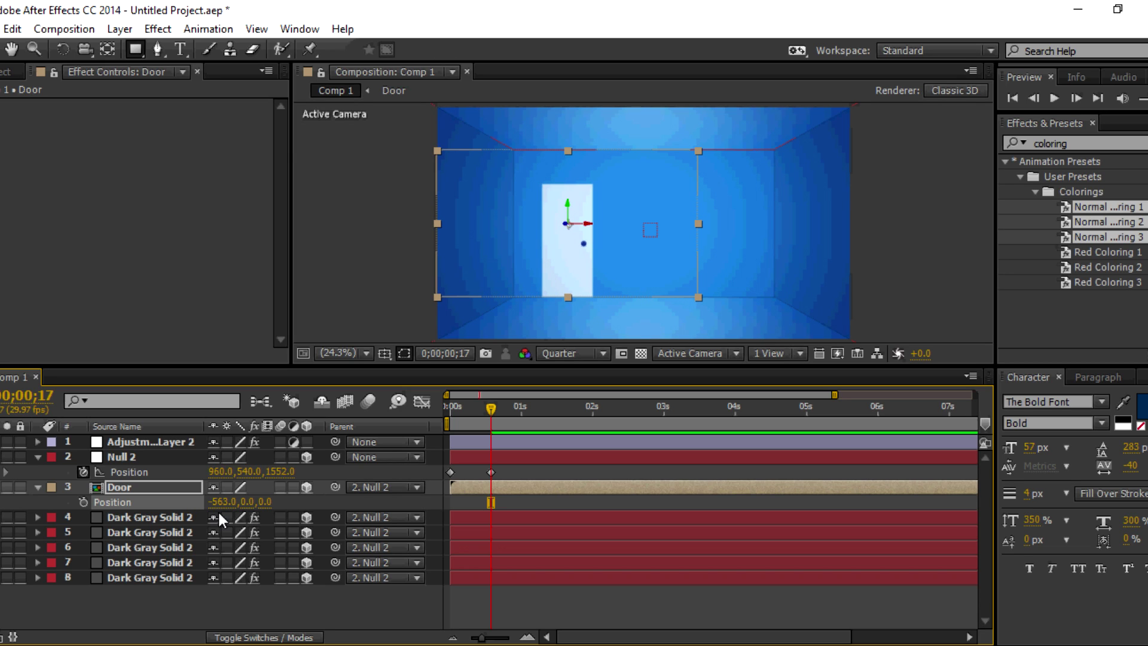
Check the wall solids' Gradient Ramp end colours, keeping them unchanged
{"action": "left_click", "coordinate": [149, 518]}
{"action": "left_click", "coordinate": [139, 562]}
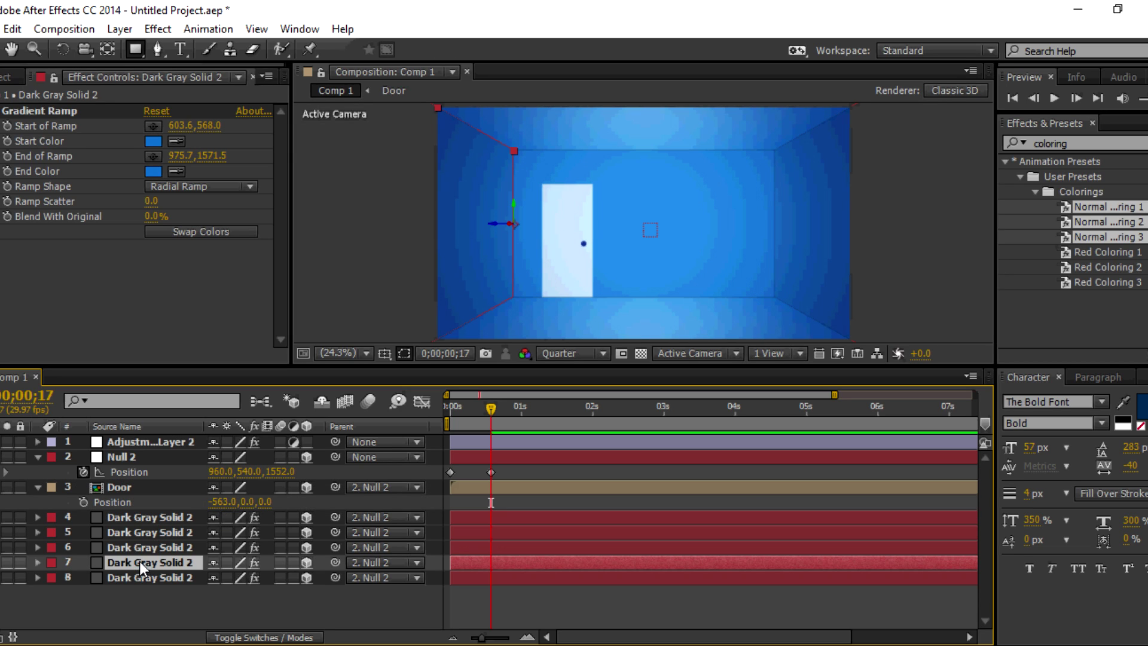
{"action": "left_click", "coordinate": [39, 110]}
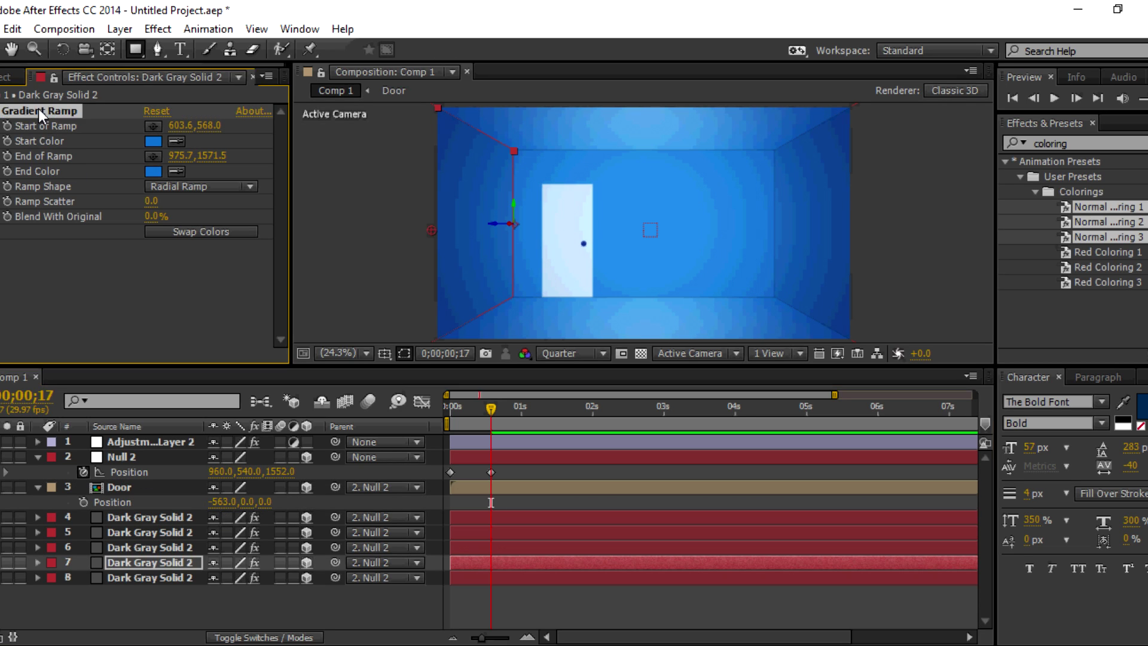
{"action": "left_click", "coordinate": [153, 171]}
{"action": "left_click", "coordinate": [610, 359]}
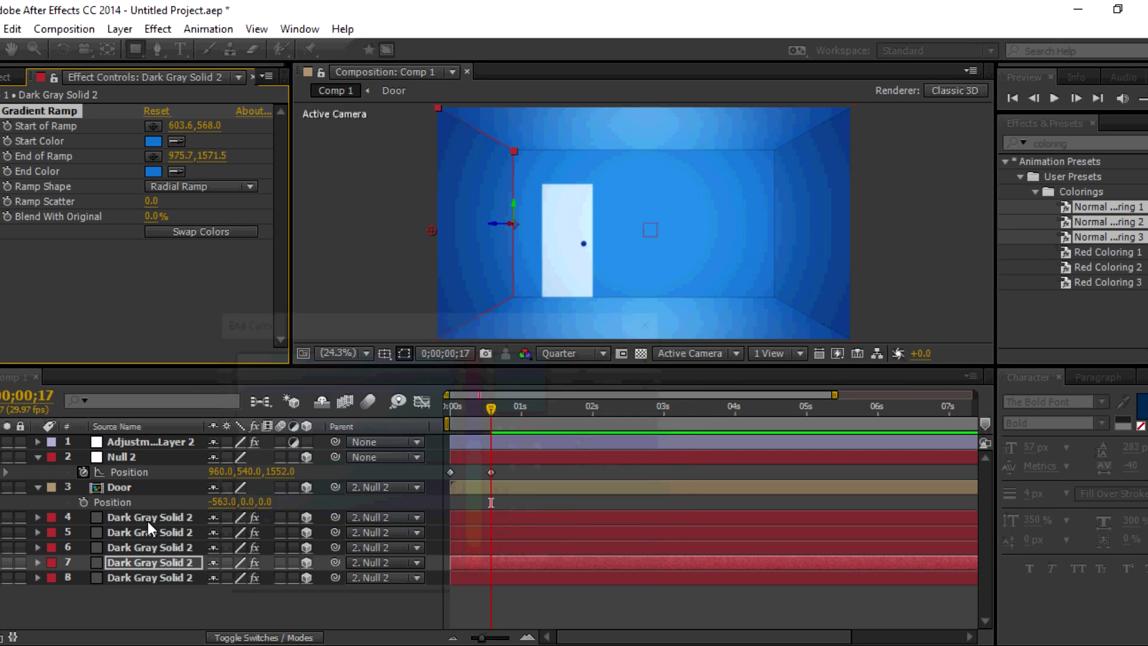
{"action": "left_click", "coordinate": [134, 578]}
{"action": "left_click", "coordinate": [153, 171]}
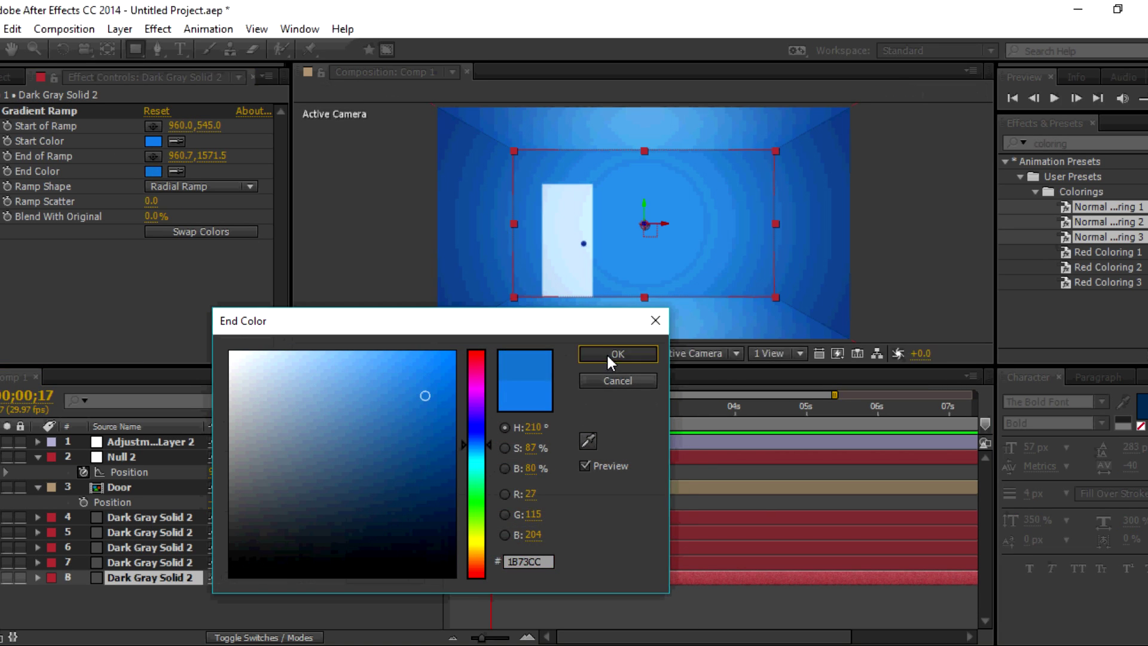
{"action": "left_click", "coordinate": [608, 359]}
Push Null 2 back in depth to Z position 2122
{"action": "left_click", "coordinate": [417, 614]}
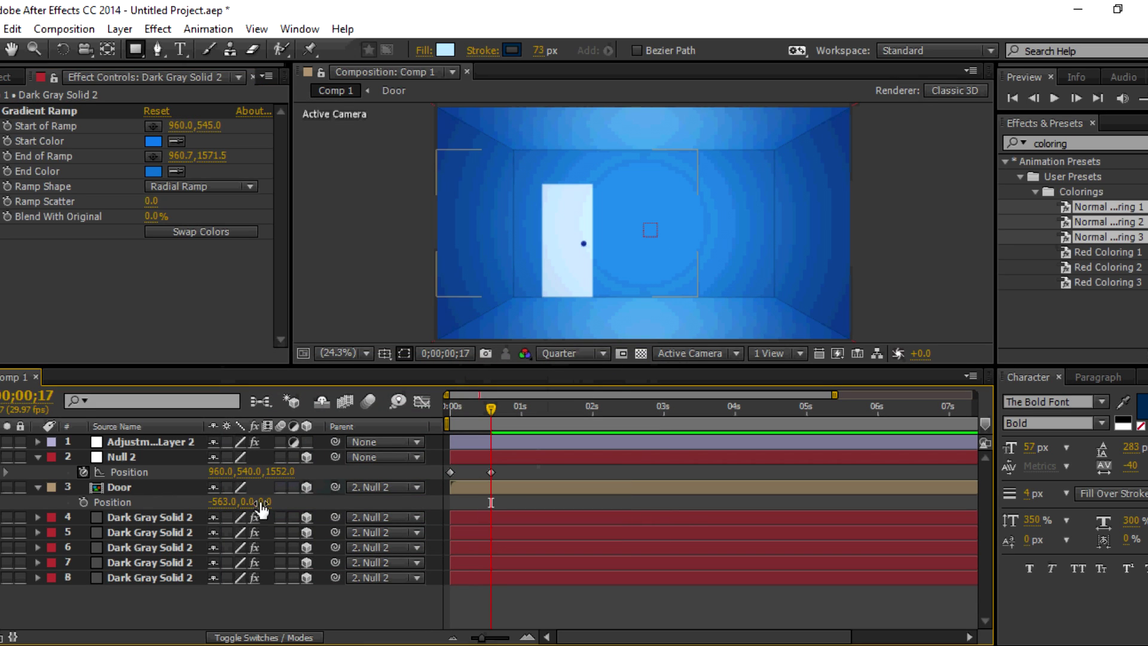
{"action": "mouse_move", "coordinate": [283, 471]}
{"action": "left_mouse_down"}
{"action": "mouse_move", "coordinate": [763, 402]}
{"action": "mouse_move", "coordinate": [723, 409]}
{"action": "left_mouse_up"}
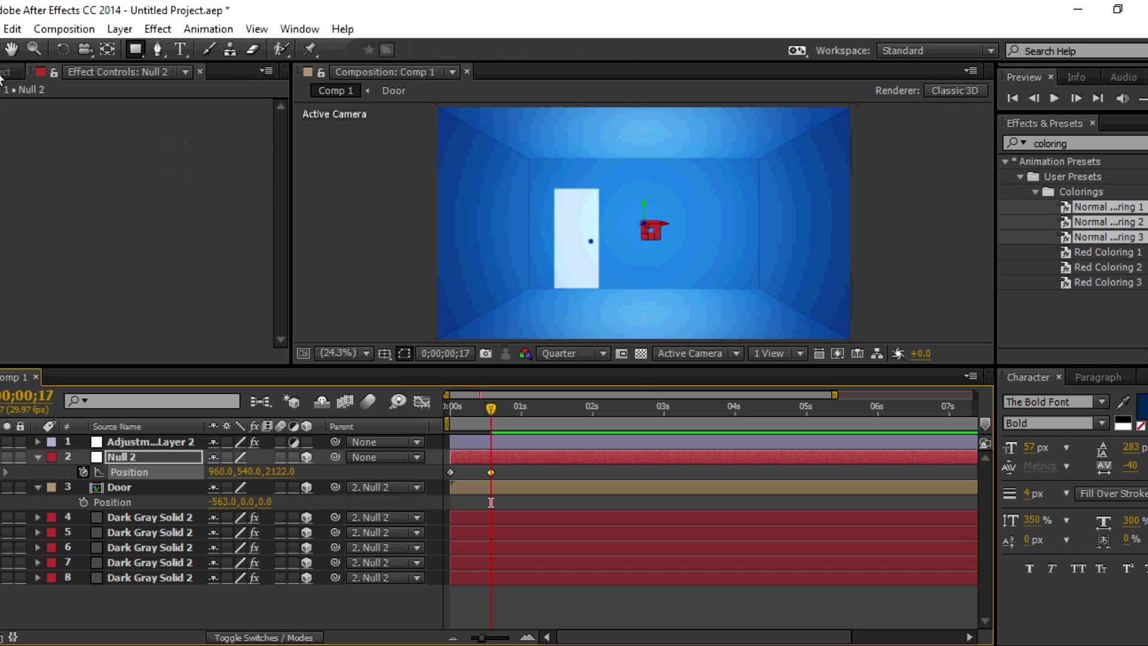
{"action": "left_click", "coordinate": [5, 73]}
Add the Denpa anime girl PNG to the composition and draw a mask path on it
{"action": "left_click_drag", "start_coordinate": [28, 268], "coordinate": [145, 482]}
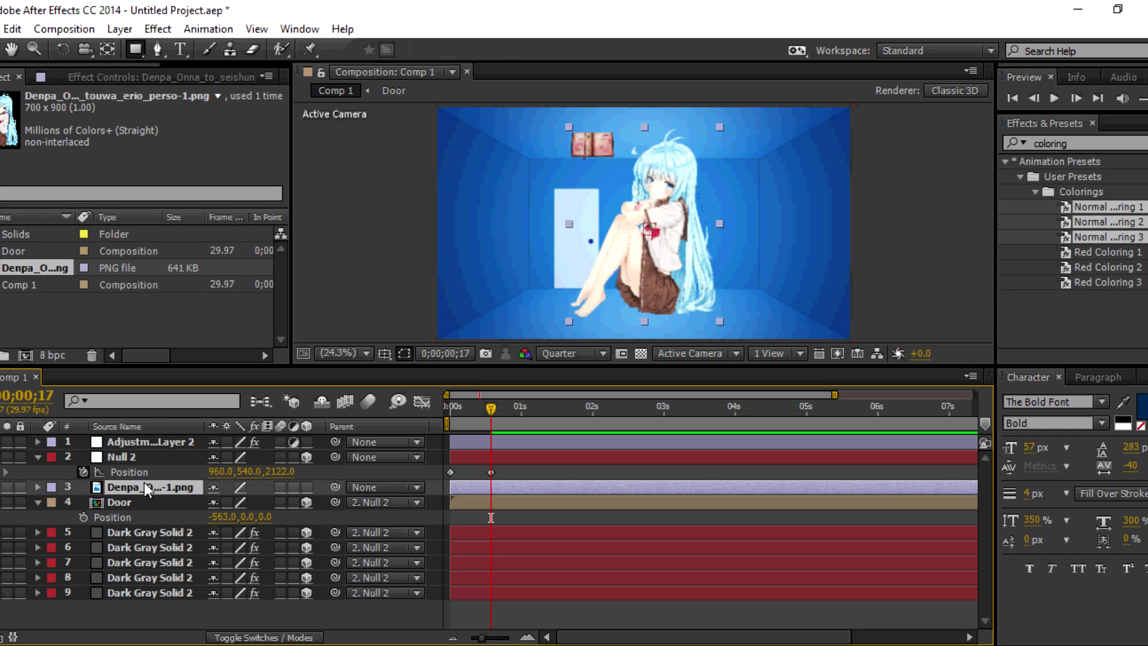
{"action": "left_click", "coordinate": [157, 49]}
{"action": "left_click", "coordinate": [623, 135]}
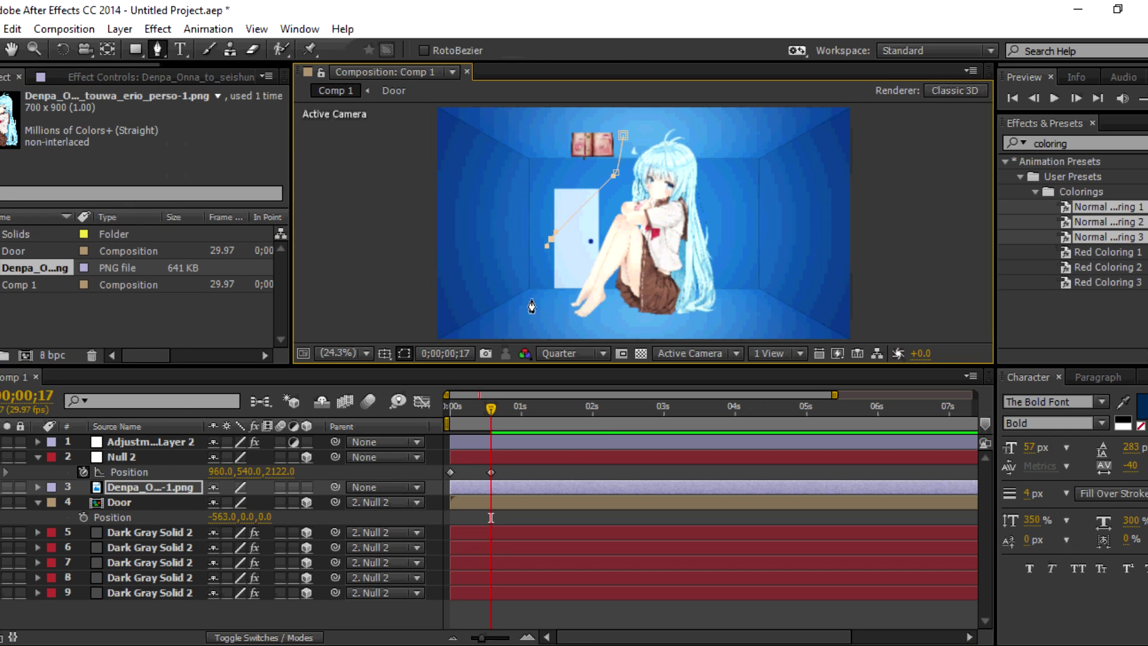
{"action": "key", "text": "comma"}
{"action": "left_click", "coordinate": [533, 300]}
{"action": "left_click", "coordinate": [751, 293]}
{"action": "left_click", "coordinate": [714, 152]}
{"action": "left_click", "coordinate": [633, 177]}
{"action": "left_click", "coordinate": [338, 352]}
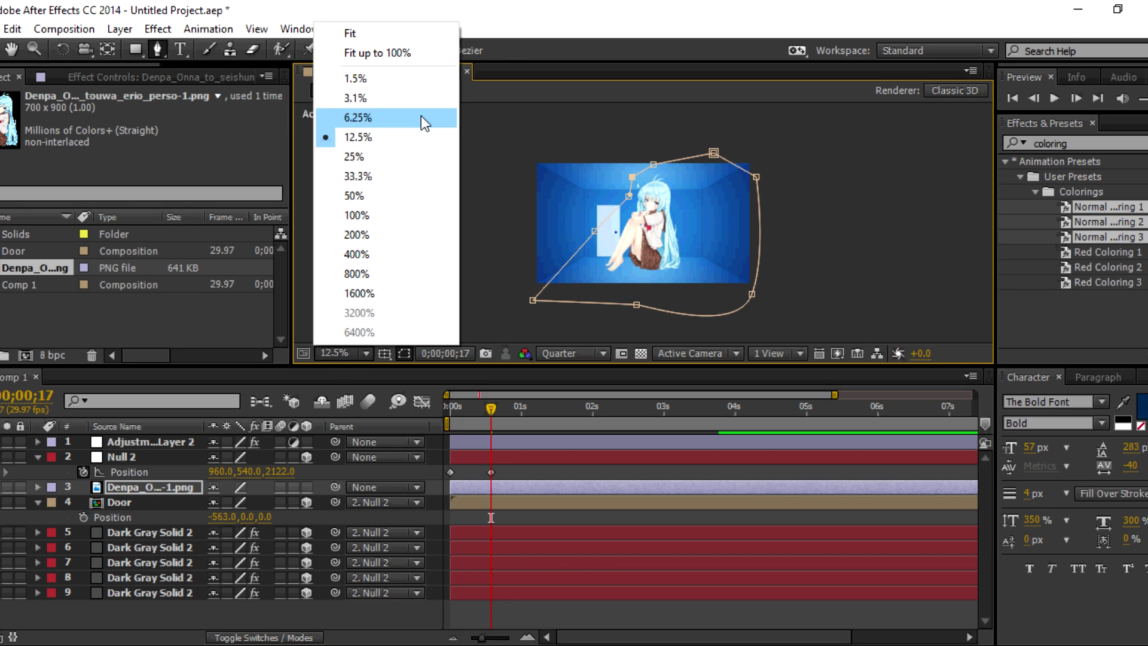
{"action": "left_click", "coordinate": [377, 52]}
Make the girl image a 3D layer, scale it to 51%, and lower it toward the floor
{"action": "left_click", "coordinate": [141, 482]}
{"action": "key", "text": "s"}
{"action": "left_click", "coordinate": [307, 486]}
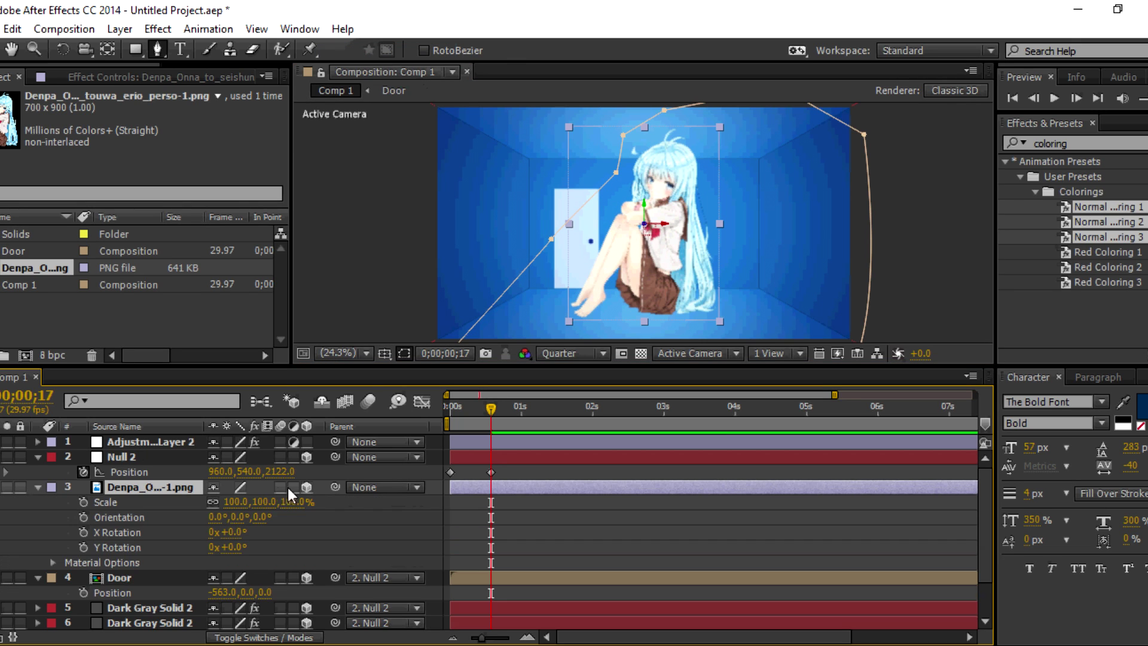
{"action": "left_click_drag", "start_coordinate": [236, 502], "coordinate": [203, 515]}
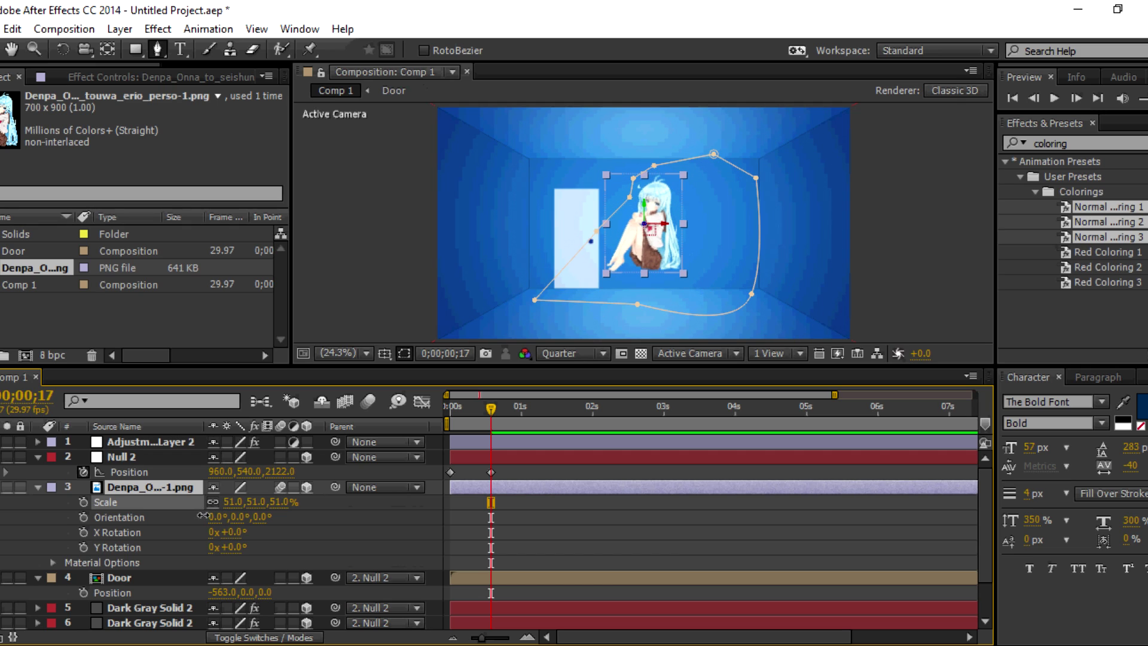
{"action": "left_click", "coordinate": [164, 487]}
{"action": "key", "text": "p"}
{"action": "left_click_drag", "start_coordinate": [244, 502], "coordinate": [425, 526]}
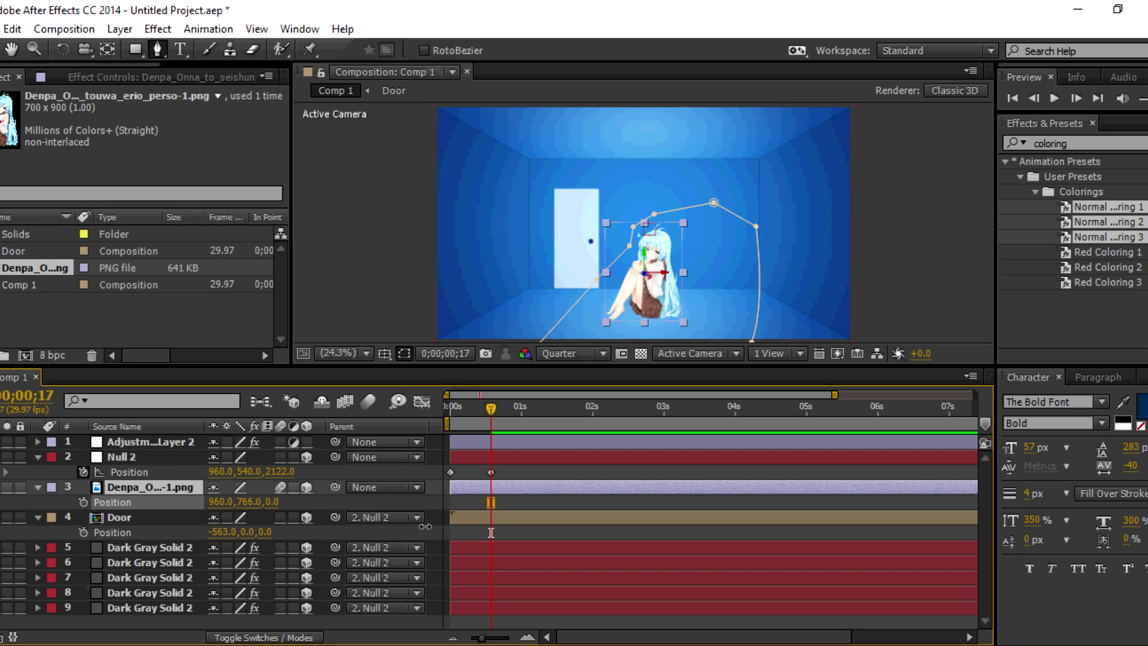
Inspect the room from a custom 3D view, undoing an accidental layer reorder
{"action": "left_click", "coordinate": [685, 353]}
{"action": "left_click_drag", "start_coordinate": [155, 518], "coordinate": [180, 487]}
{"action": "key", "text": "ctrl+z"}
{"action": "left_click", "coordinate": [730, 352]}
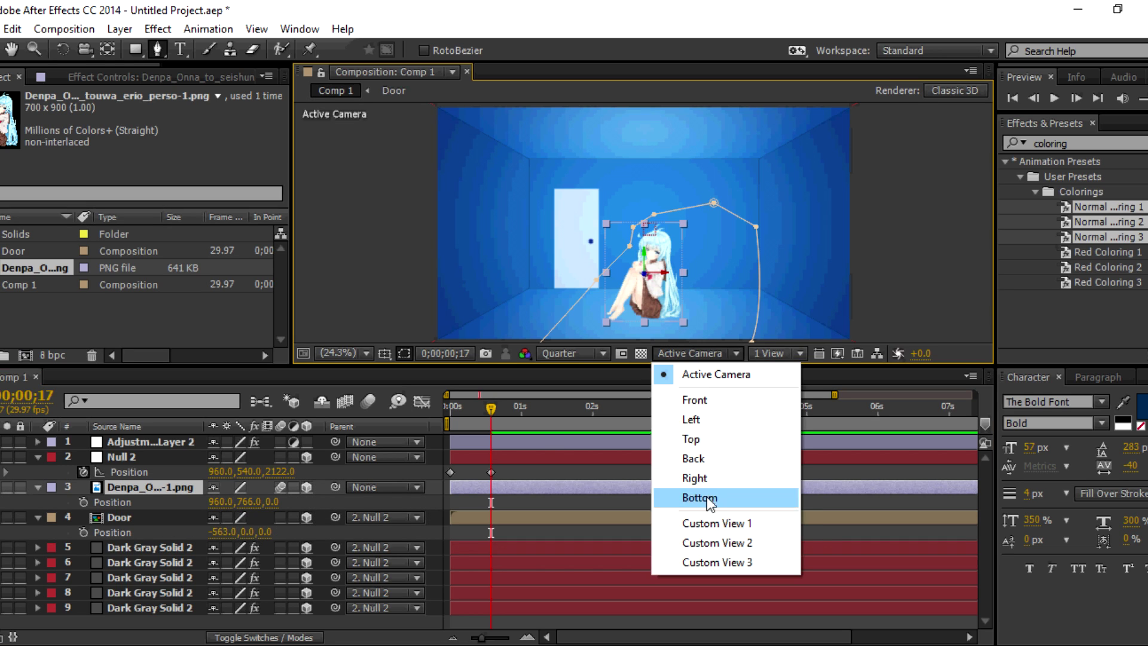
{"action": "left_click", "coordinate": [682, 524]}
{"action": "key", "text": "v"}
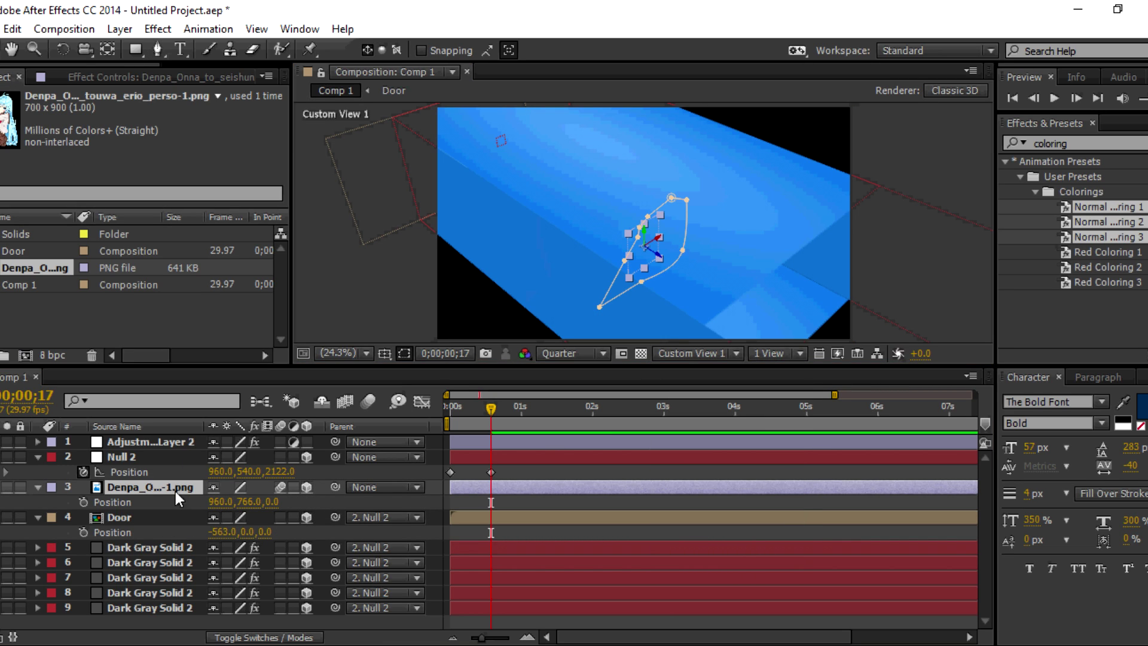
{"action": "left_click_drag", "start_coordinate": [133, 556], "coordinate": [167, 542]}
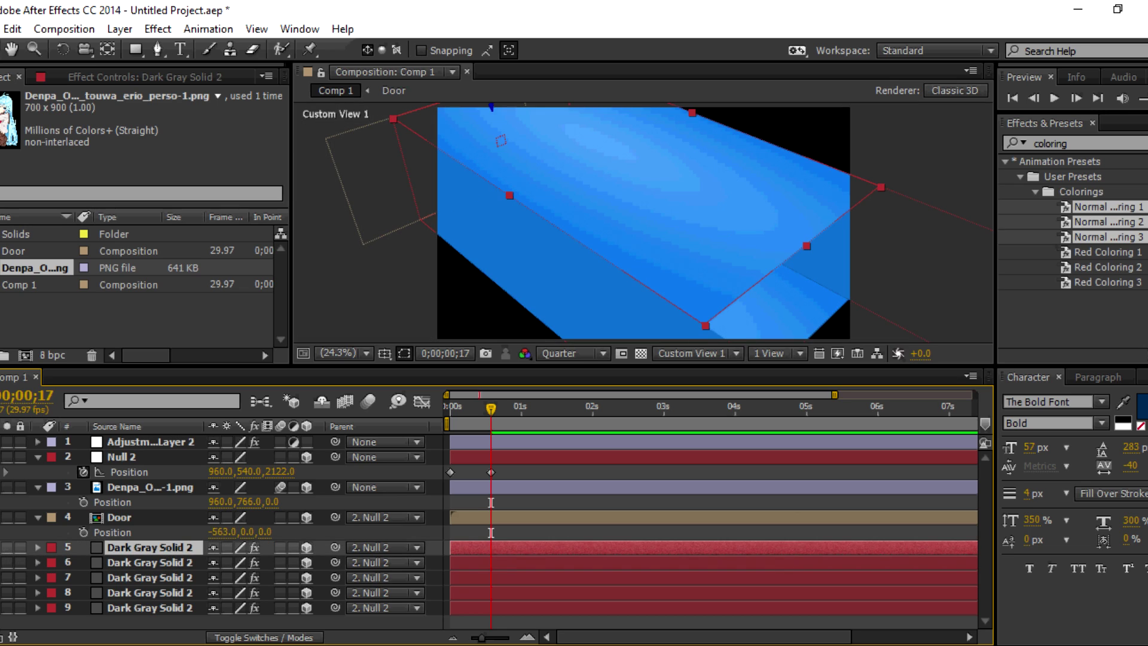
Move the girl down and forward in depth, settling at Y 859 in the camera view
{"action": "left_click", "coordinate": [171, 486]}
{"action": "mouse_move", "coordinate": [254, 502]}
{"action": "left_mouse_down"}
{"action": "mouse_move", "coordinate": [479, 451]}
{"action": "mouse_move", "coordinate": [457, 451]}
{"action": "left_mouse_up"}
{"action": "left_click", "coordinate": [694, 353]}
{"action": "left_click", "coordinate": [702, 375]}
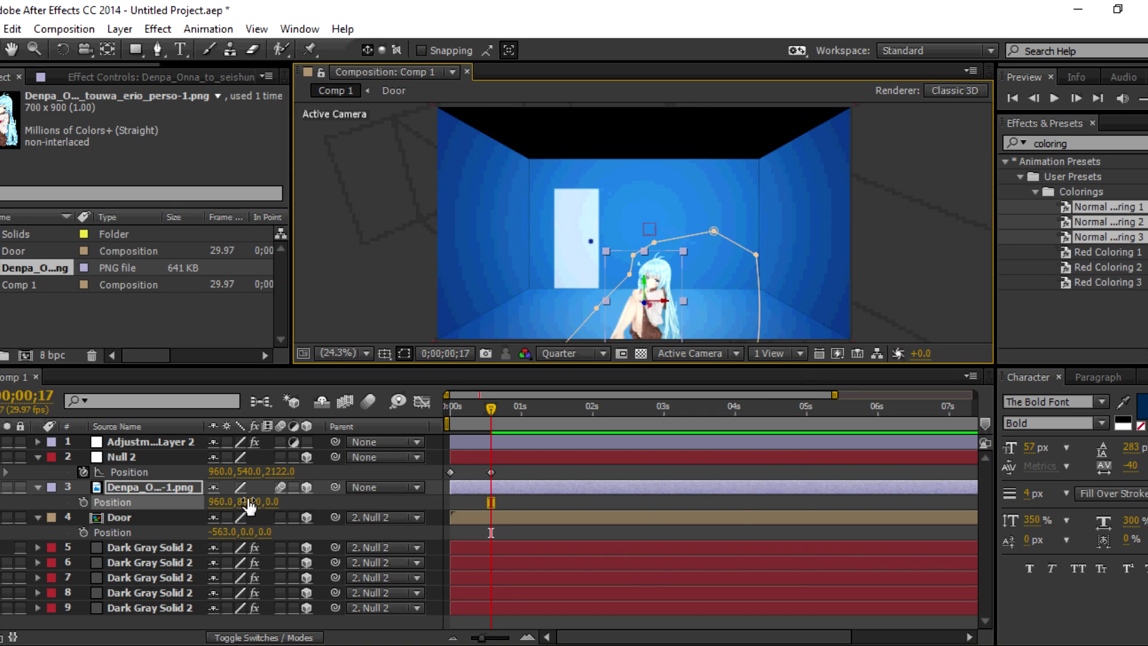
{"action": "left_click_drag", "start_coordinate": [250, 505], "coordinate": [214, 498]}
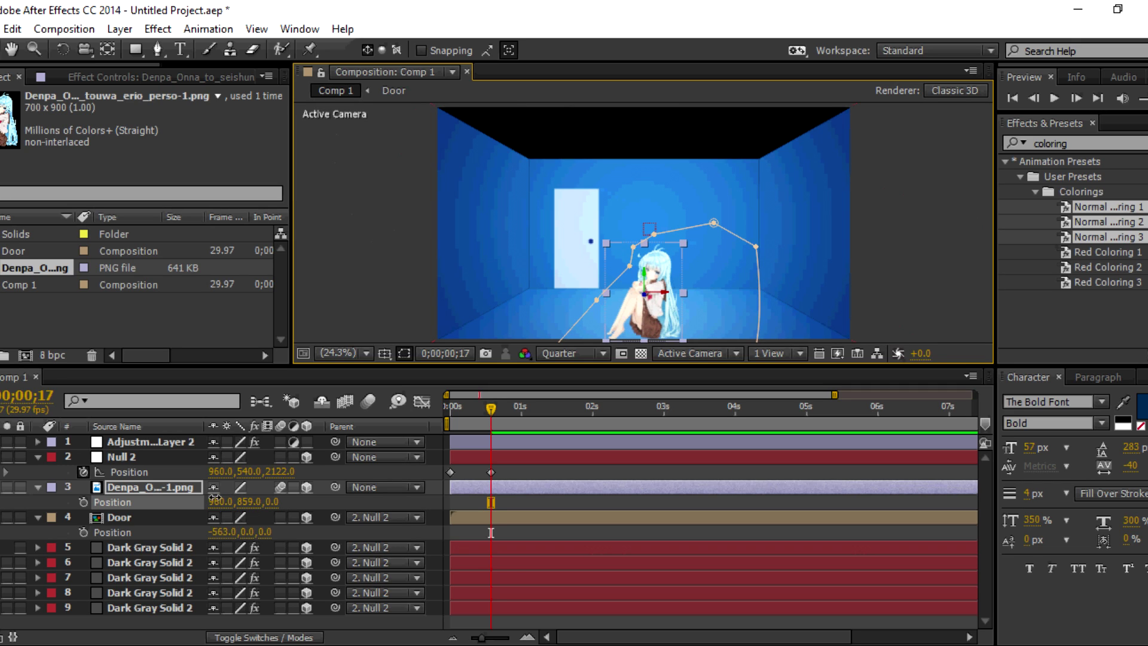
{"action": "left_click_drag", "start_coordinate": [270, 508], "coordinate": [507, 483]}
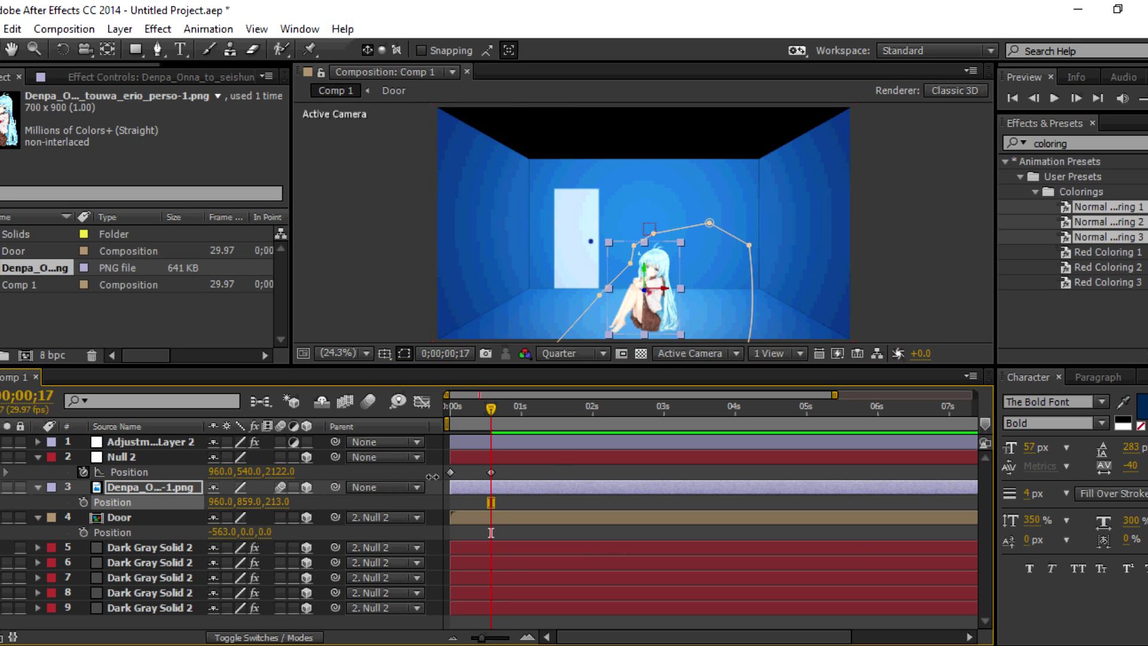
Enlarge the girl to 61%, shift her right to X 1299, and duplicate the layer
{"action": "key", "text": "s"}
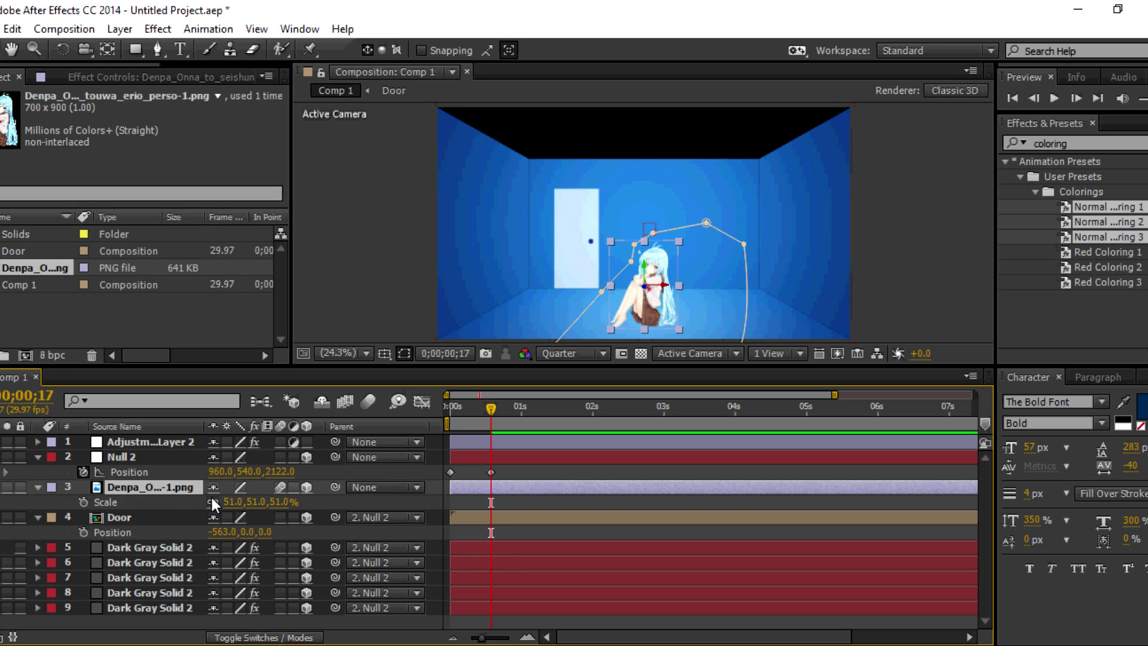
{"action": "left_click_drag", "start_coordinate": [229, 501], "coordinate": [235, 501]}
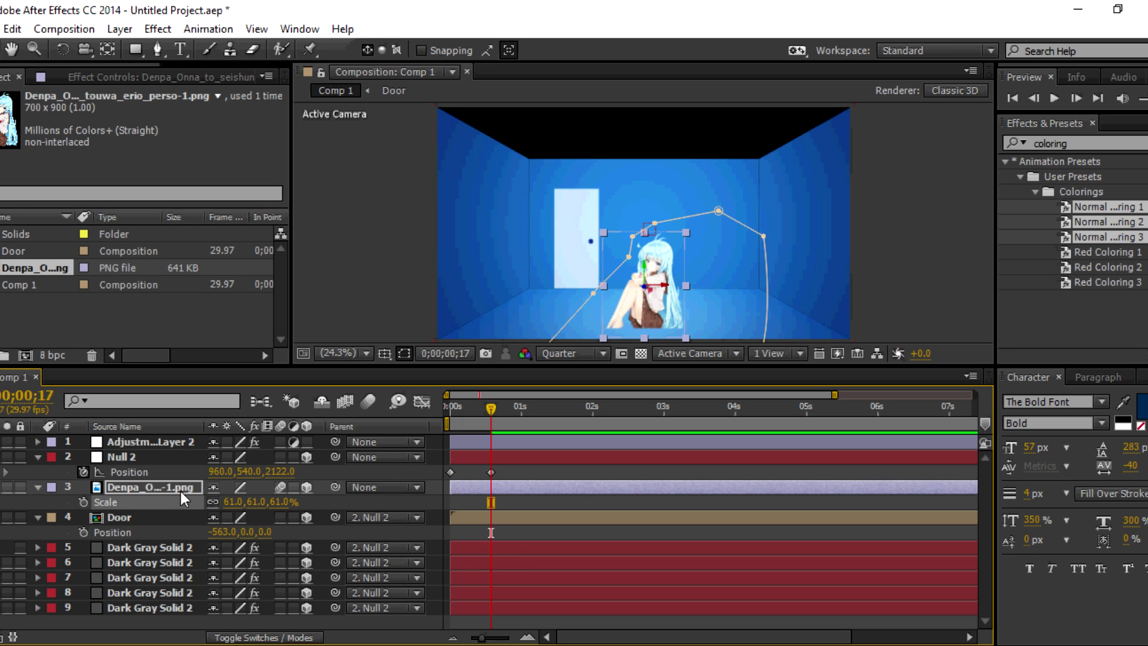
{"action": "key", "text": "p"}
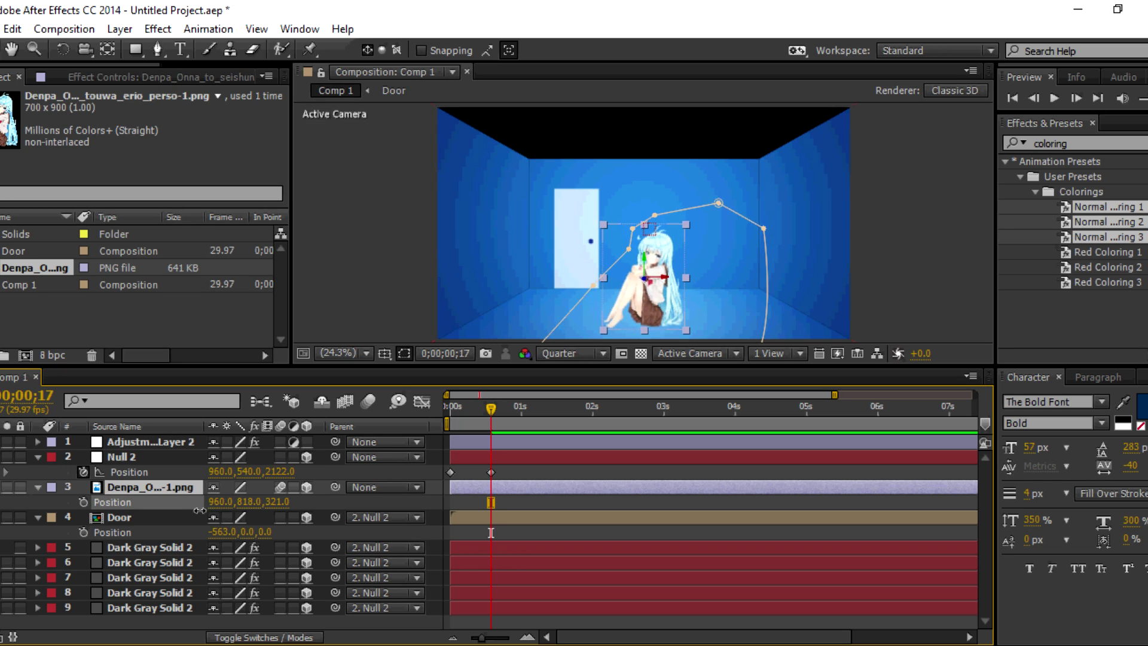
{"action": "left_click_drag", "start_coordinate": [216, 502], "coordinate": [450, 485]}
{"action": "left_click_drag", "start_coordinate": [350, 486], "coordinate": [252, 485]}
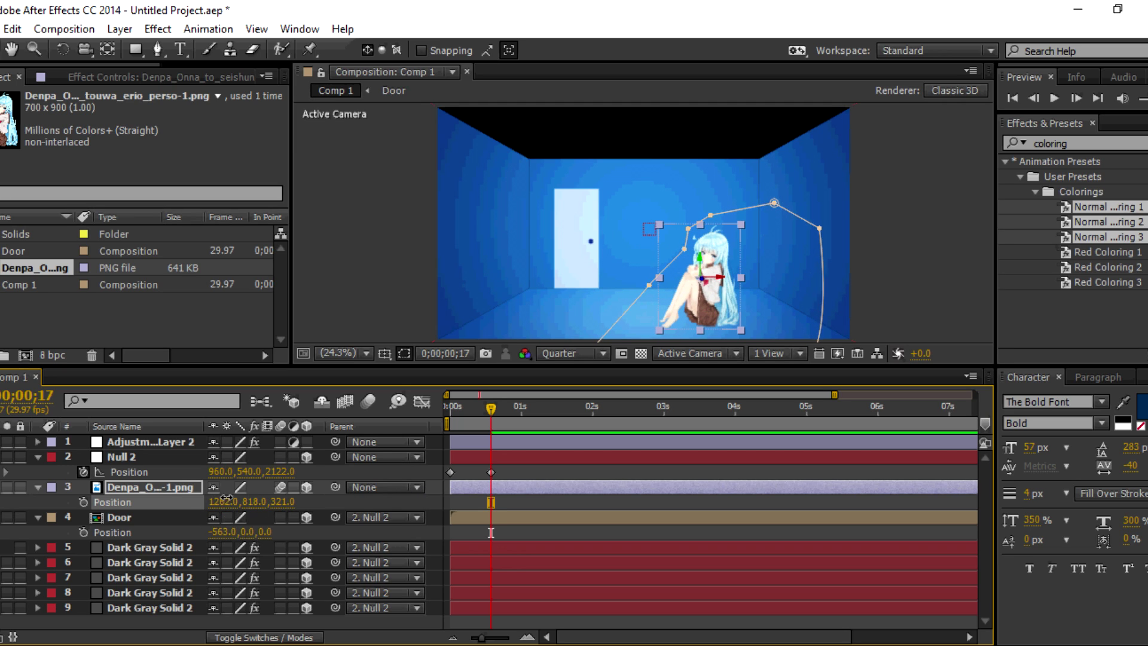
{"action": "key", "text": "ctrl+d"}
{"action": "left_click", "coordinate": [164, 504]}
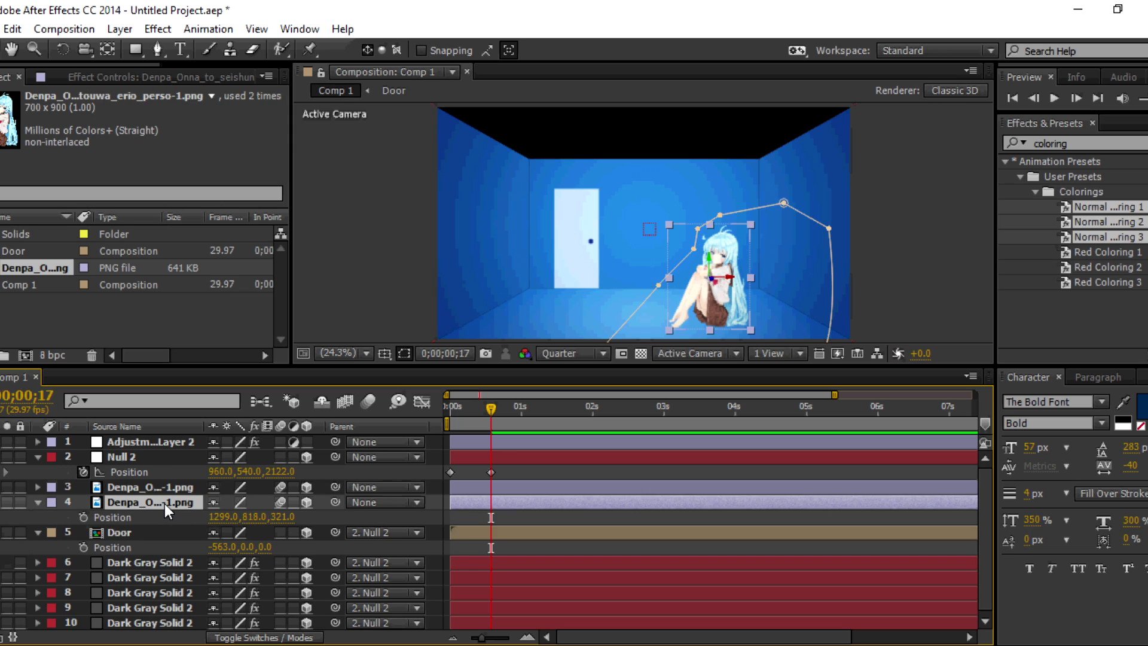
Lay the duplicate girl flat with a 90° X rotation and lower it onto the floor
{"action": "key", "text": "r"}
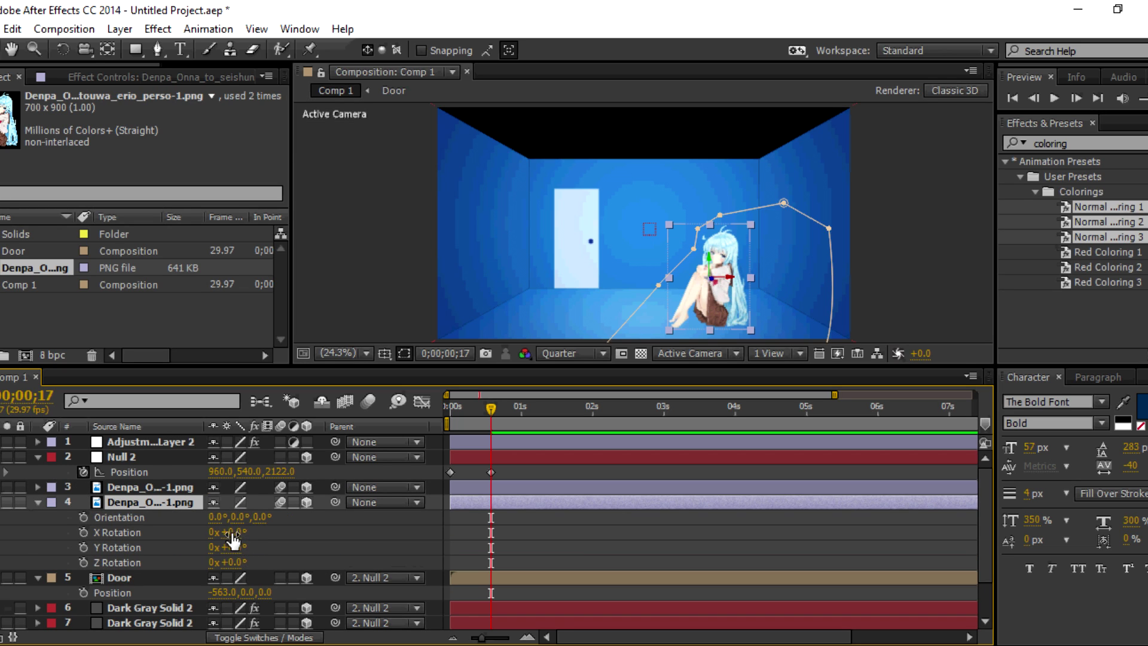
{"action": "left_click_drag", "start_coordinate": [232, 533], "coordinate": [230, 532]}
{"action": "left_click", "coordinate": [230, 532]}
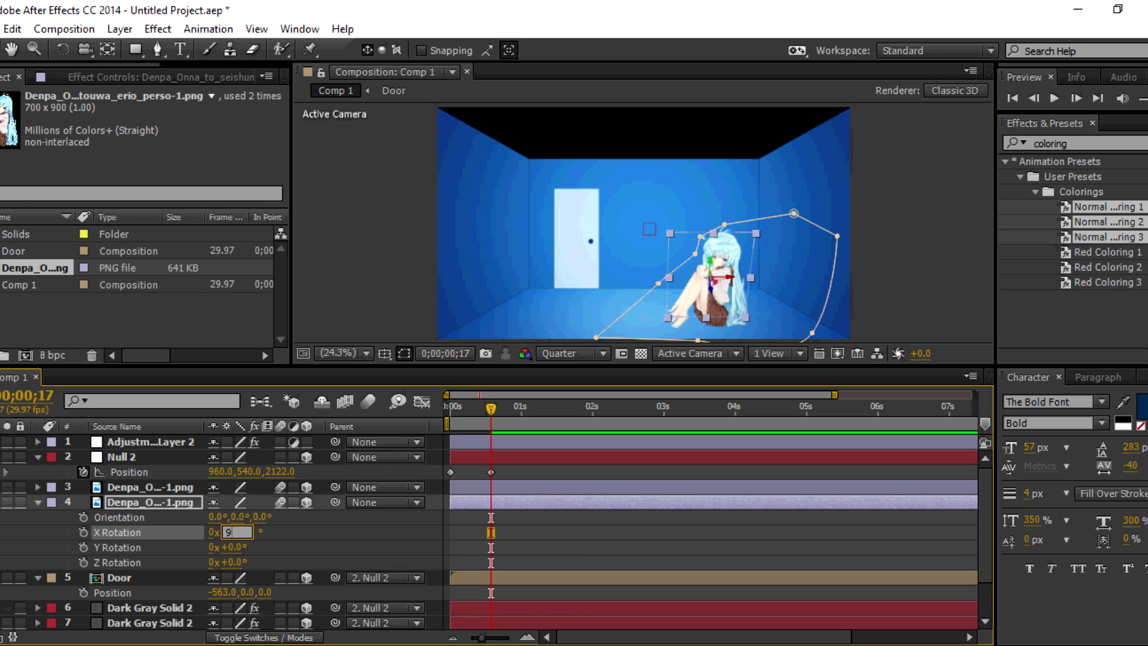
{"action": "type", "text": "0"}
{"action": "key", "text": "Return"}
{"action": "left_click", "coordinate": [135, 498]}
{"action": "key", "text": "p"}
{"action": "left_click_drag", "start_coordinate": [261, 519], "coordinate": [472, 532]}
From a custom view, stretch the flat copy lengthwise and nudge the girl figure down-right
{"action": "left_click", "coordinate": [680, 354]}
{"action": "left_click", "coordinate": [730, 520]}
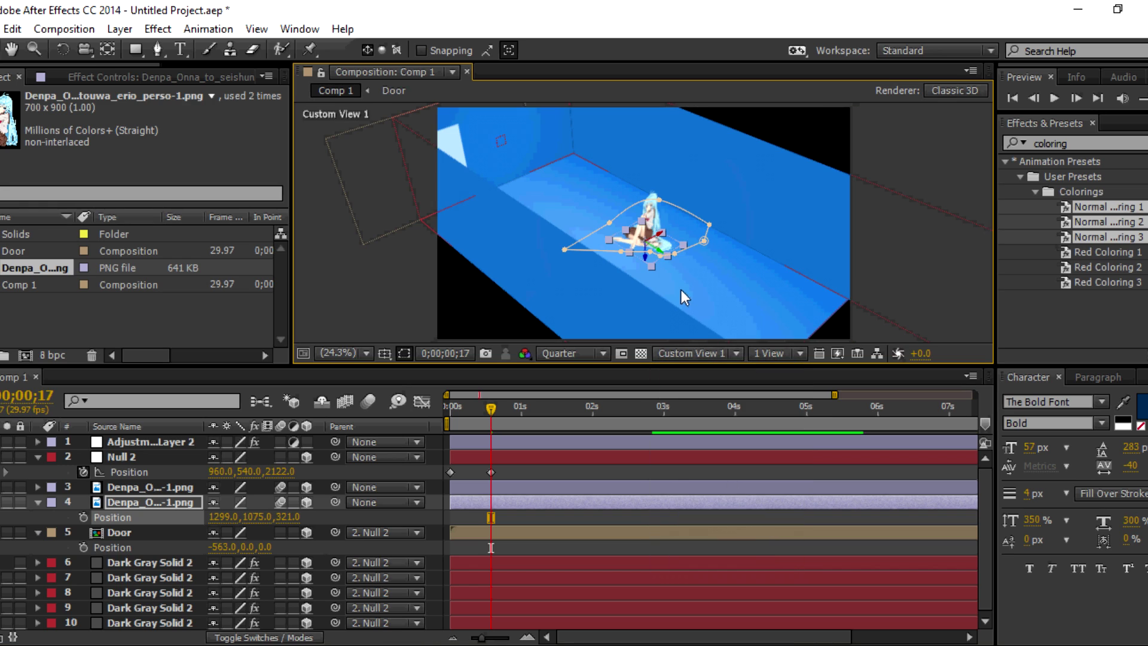
{"action": "left_click", "coordinate": [185, 498]}
{"action": "key", "text": "s"}
{"action": "left_click_drag", "start_coordinate": [255, 519], "coordinate": [586, 272]}
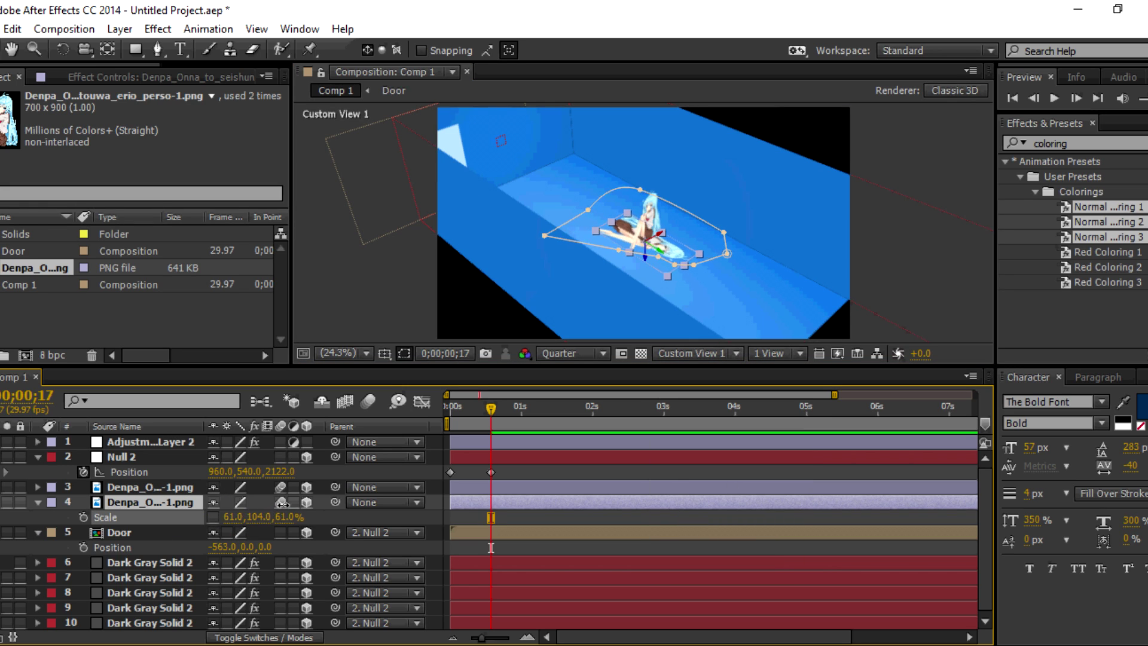
{"action": "left_click_drag", "start_coordinate": [660, 253], "coordinate": [696, 276]}
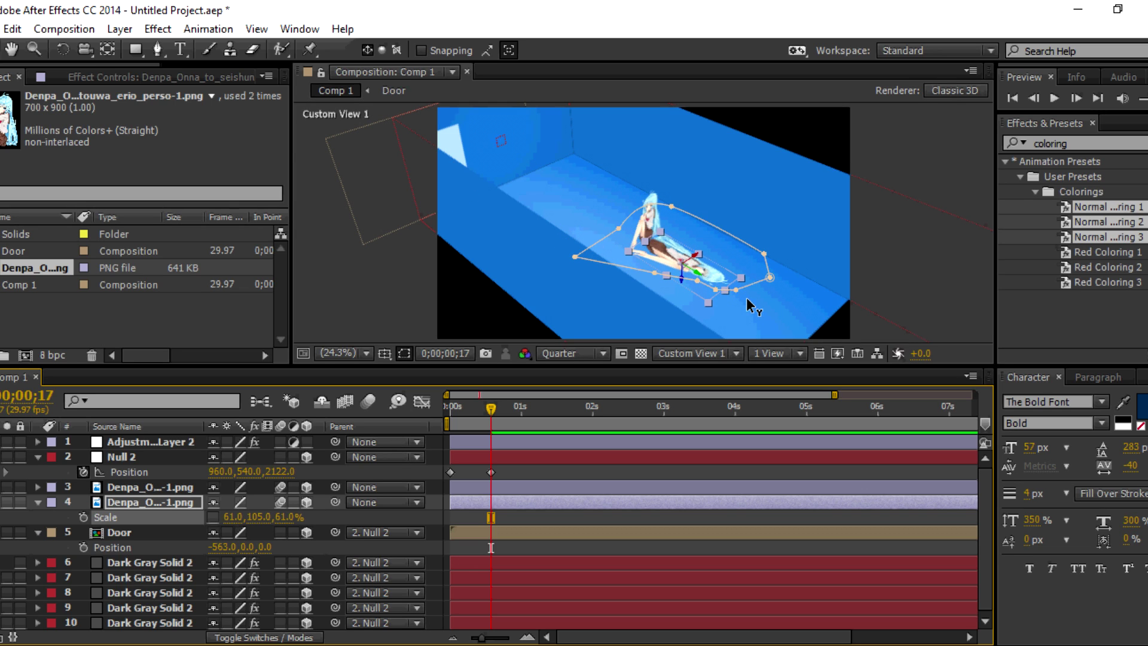
In Active Camera view, apply a shadow-only Drop Shadow: distance 0, opacity 25%, softness 62
{"action": "left_click", "coordinate": [715, 353]}
{"action": "left_click", "coordinate": [708, 368]}
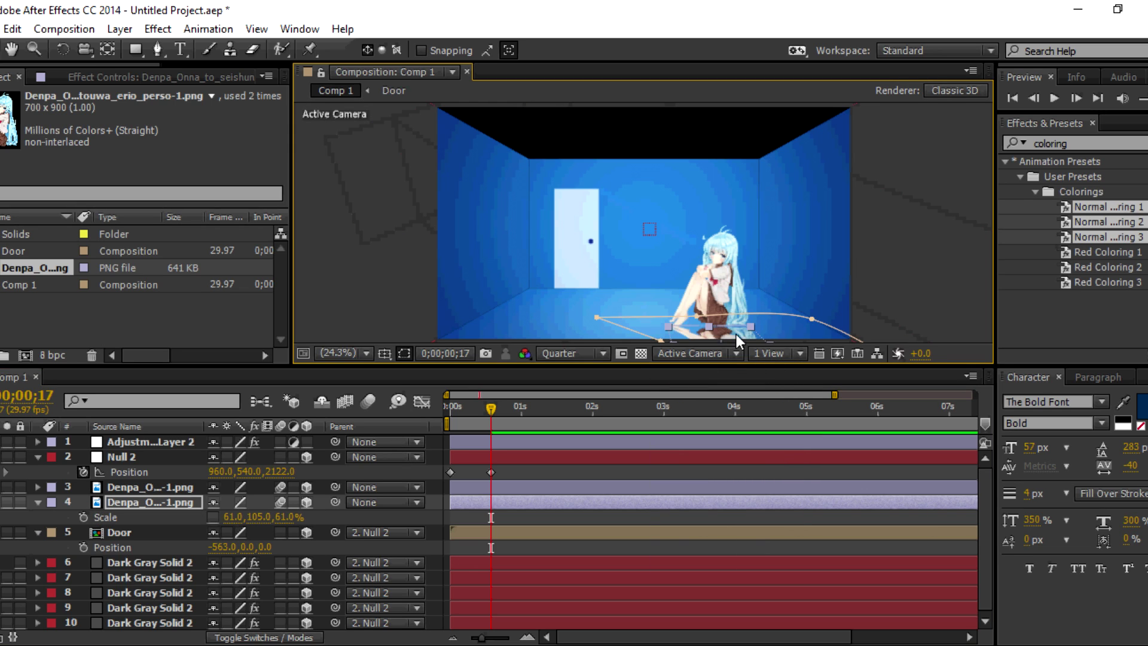
{"action": "double_click", "coordinate": [1069, 142]}
{"action": "type", "text": "drop s"}
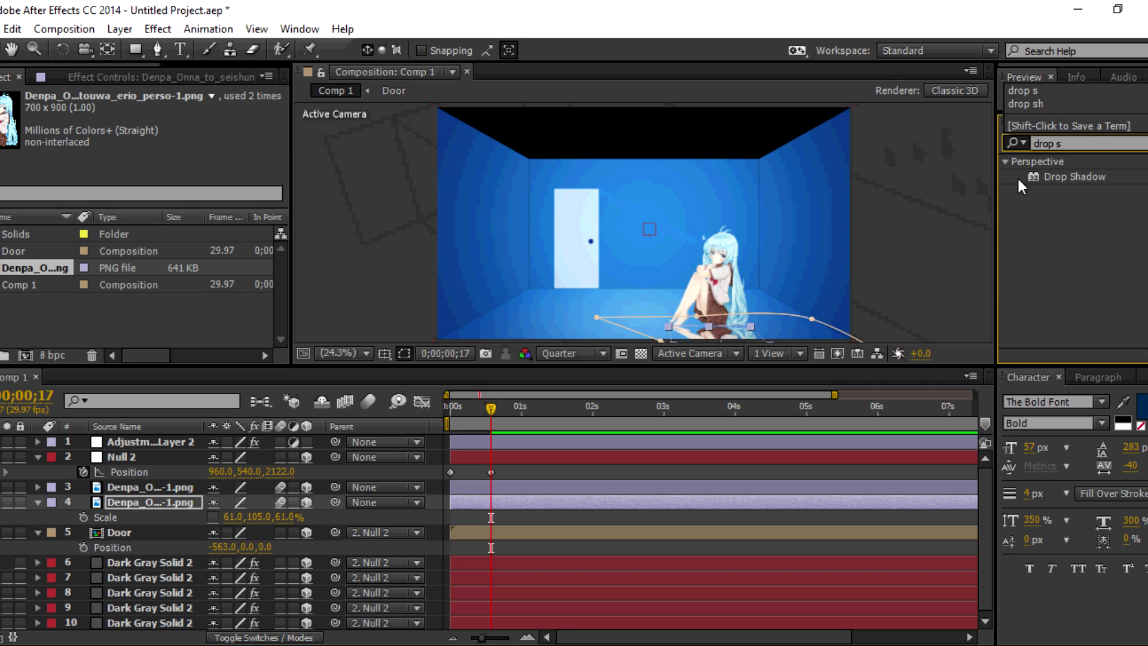
{"action": "left_click_drag", "start_coordinate": [1070, 176], "coordinate": [238, 507]}
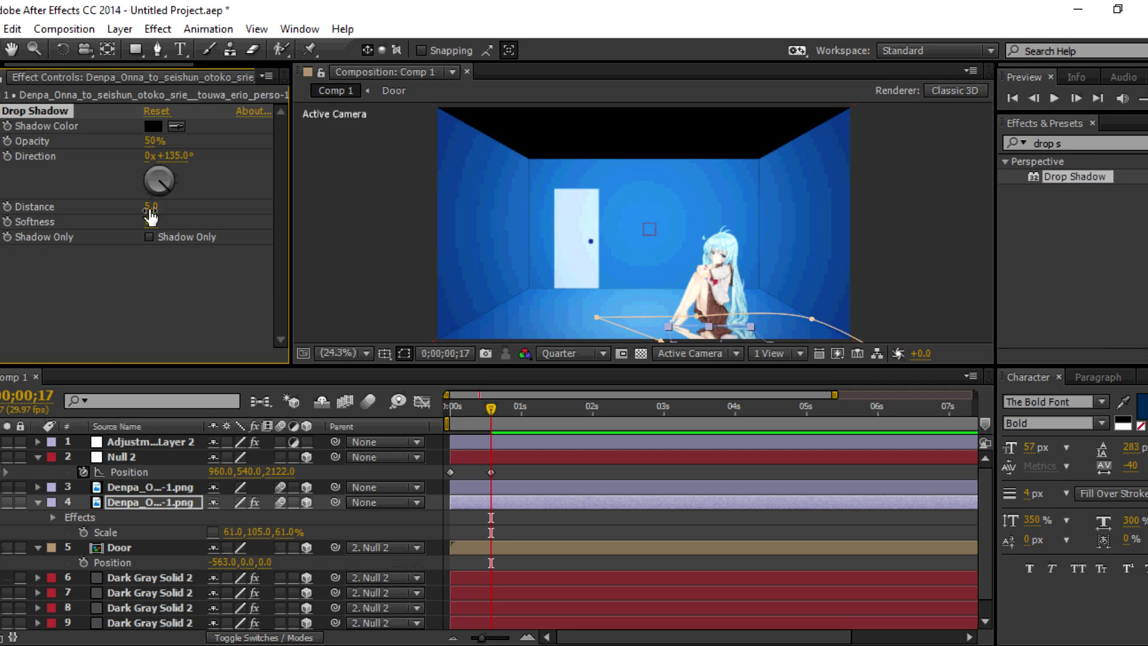
{"action": "left_click_drag", "start_coordinate": [151, 206], "coordinate": [124, 210]}
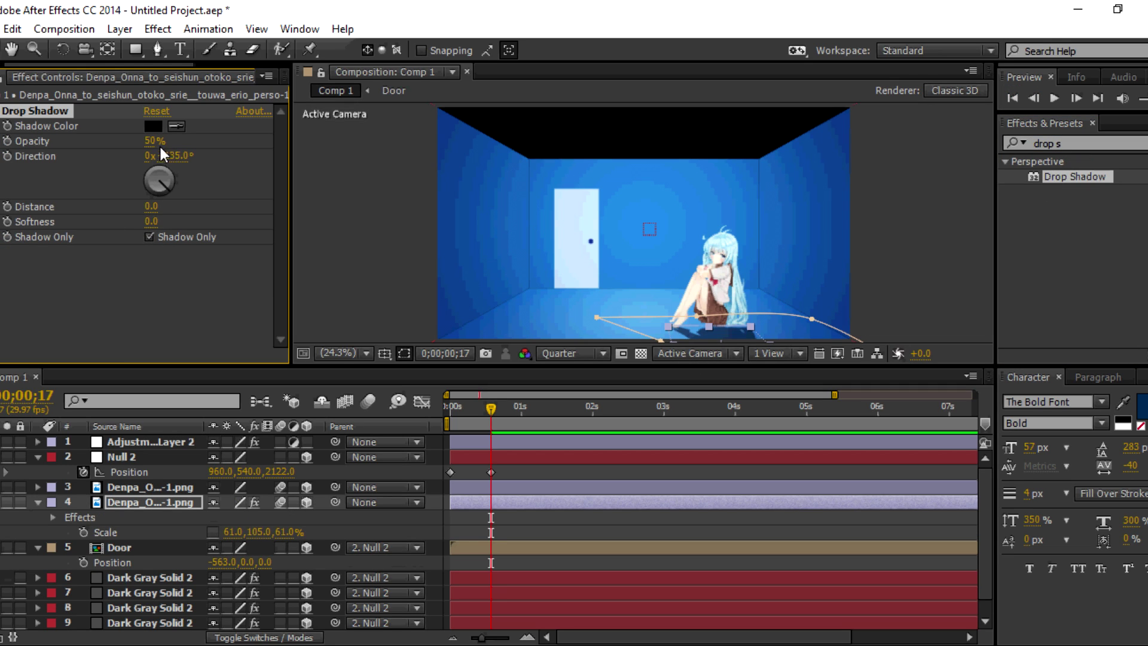
{"action": "left_click", "coordinate": [144, 269]}
{"action": "left_click_drag", "start_coordinate": [151, 207], "coordinate": [166, 219]}
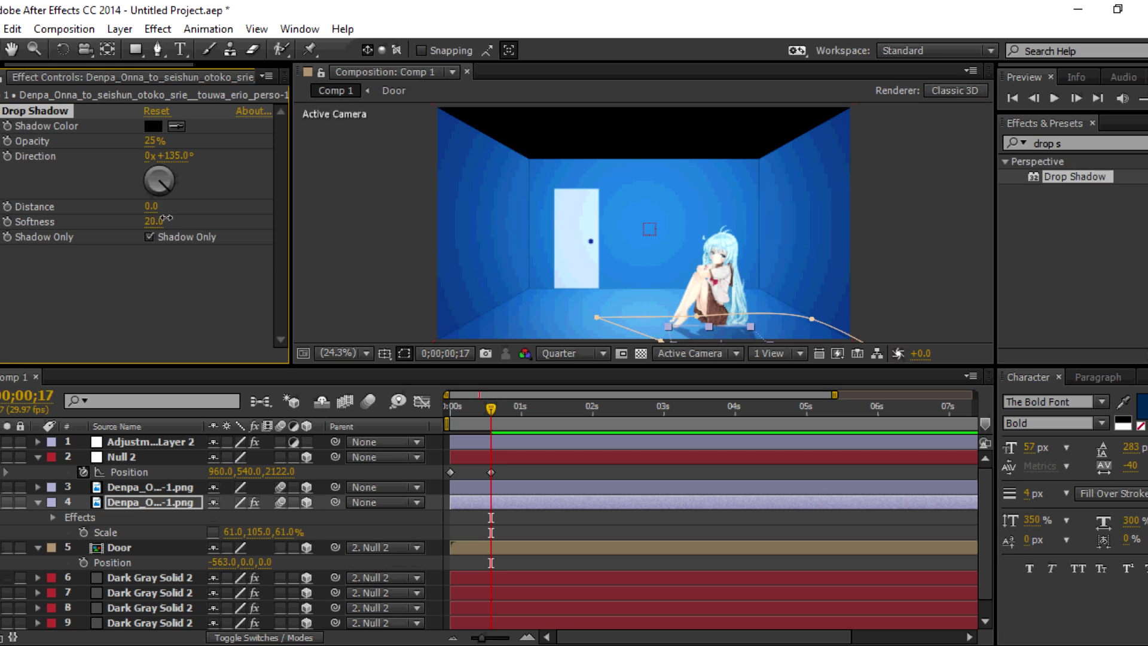
Deselect the girl layer and collapse the girl and Door layer property rows
{"action": "left_click", "coordinate": [393, 522]}
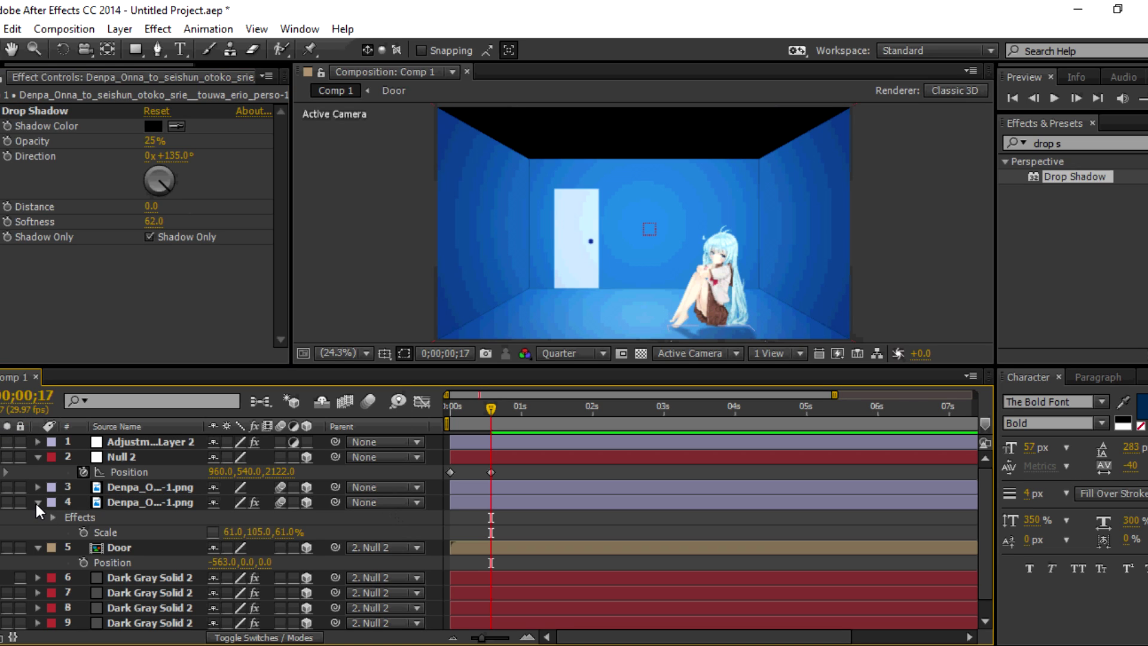
{"action": "left_click", "coordinate": [37, 503]}
{"action": "left_click", "coordinate": [37, 516]}
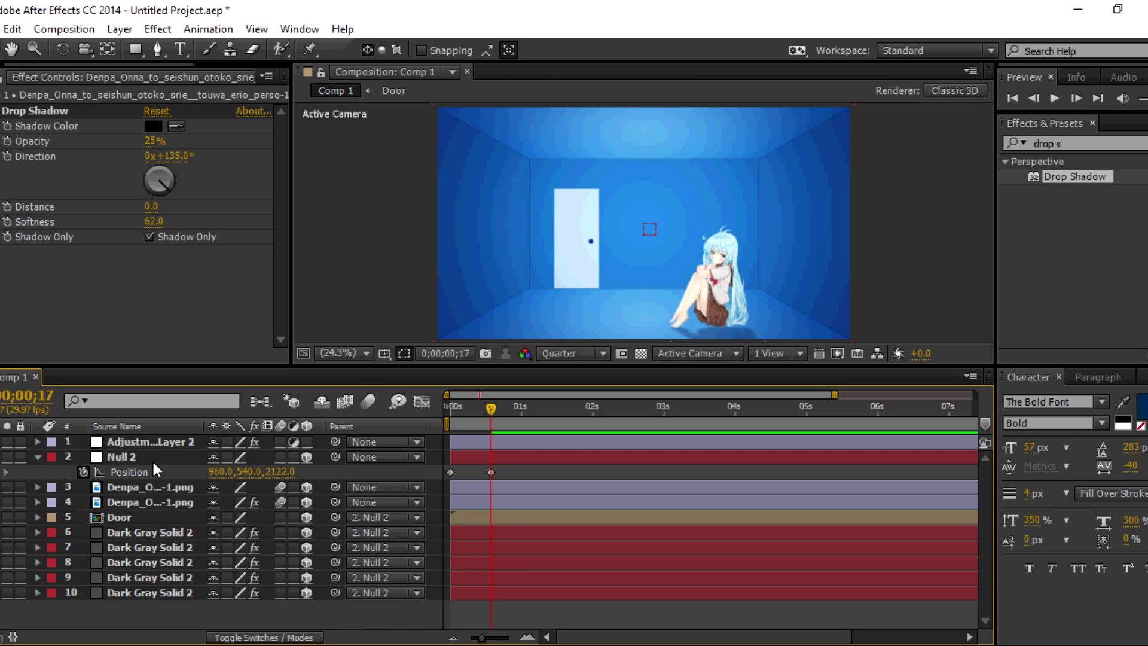
Create a new text layer near the door reading SPICE
{"action": "left_click", "coordinate": [152, 458]}
{"action": "left_click", "coordinate": [180, 49]}
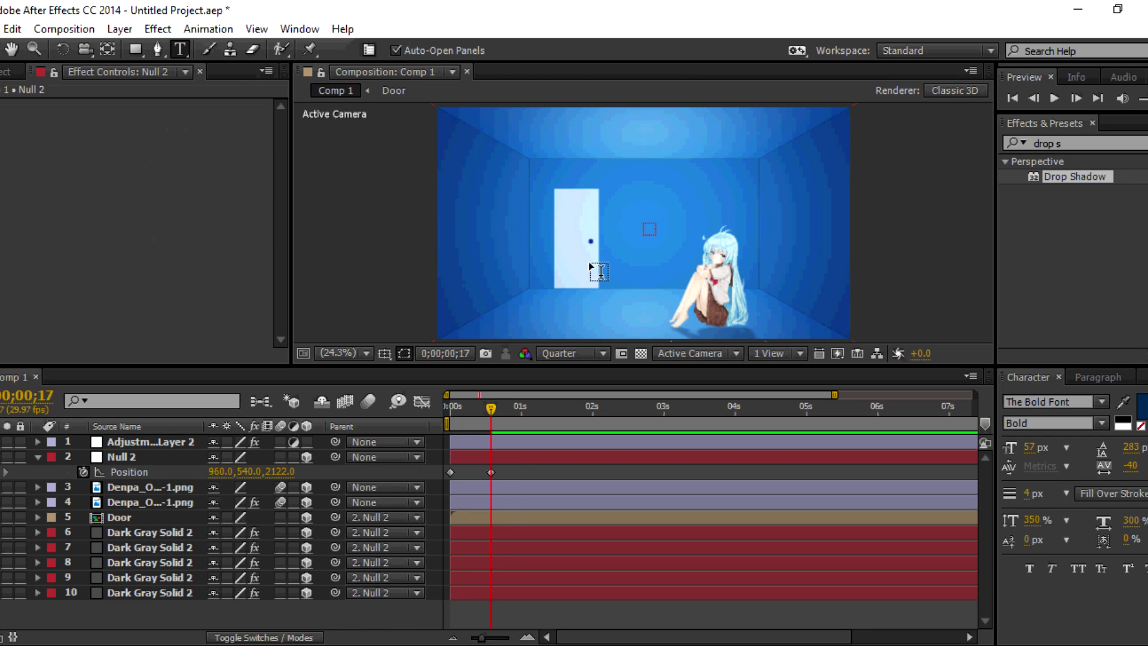
{"action": "left_click", "coordinate": [591, 260]}
{"action": "type", "text": "ICE"}
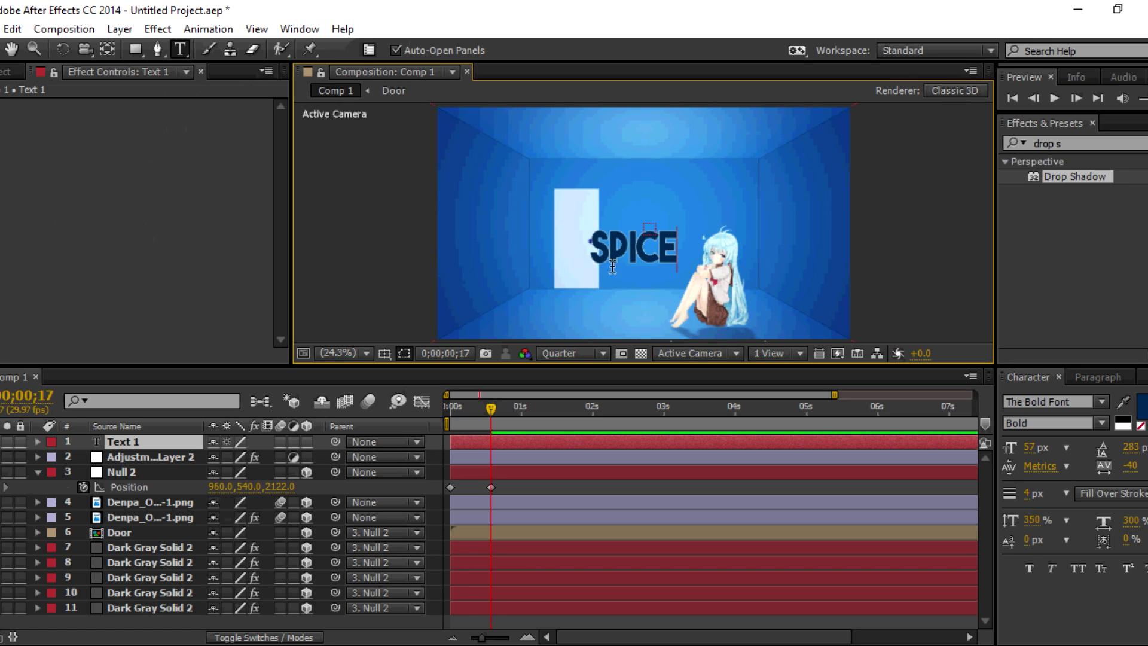
Give the SPICE text 419% vertical scale and -25 tracking
{"action": "key", "text": "ctrl+a"}
{"action": "left_click", "coordinate": [1028, 493]}
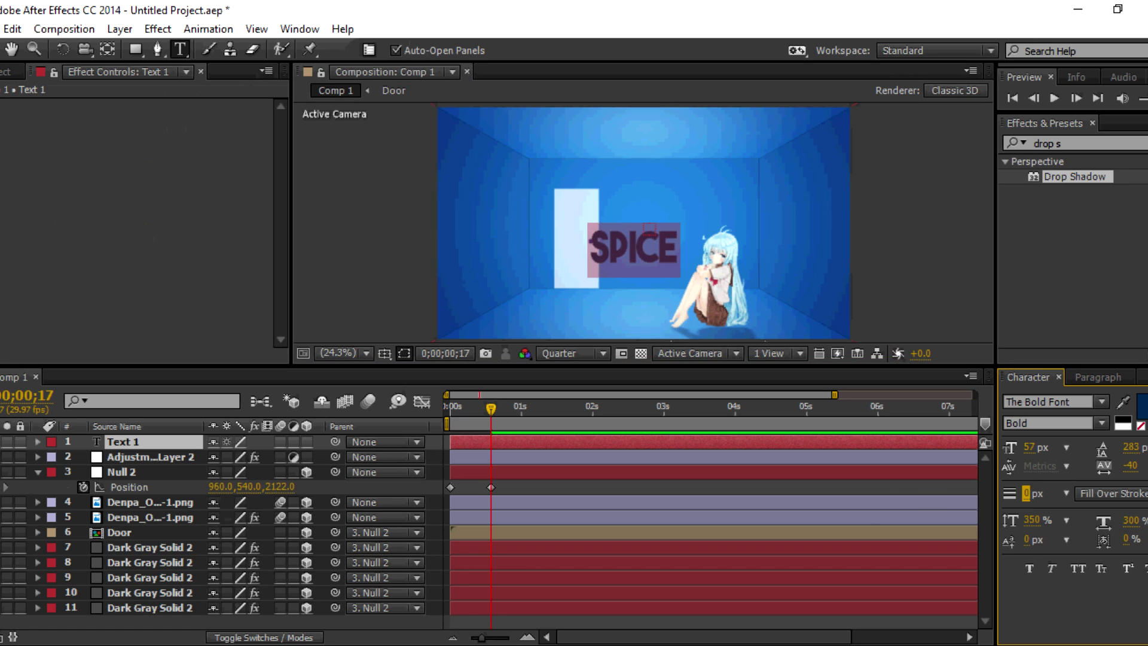
{"action": "key", "text": "Tab"}
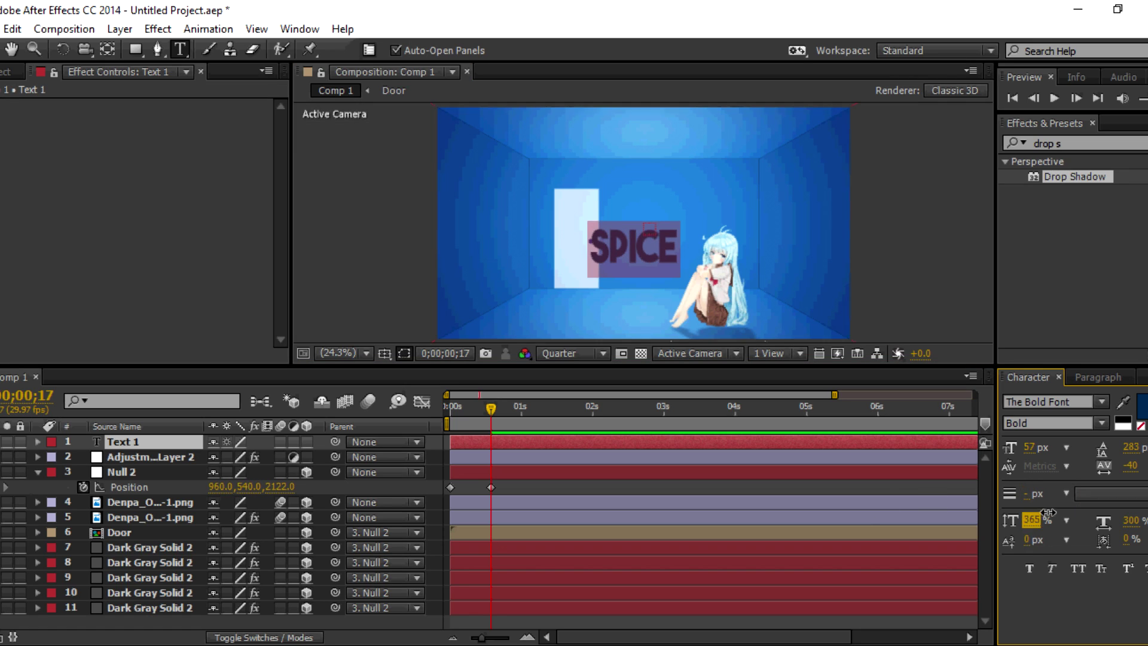
{"action": "type", "text": "411"}
{"action": "key", "text": "Return"}
{"action": "left_click_drag", "start_coordinate": [1129, 465], "coordinate": [1135, 465]}
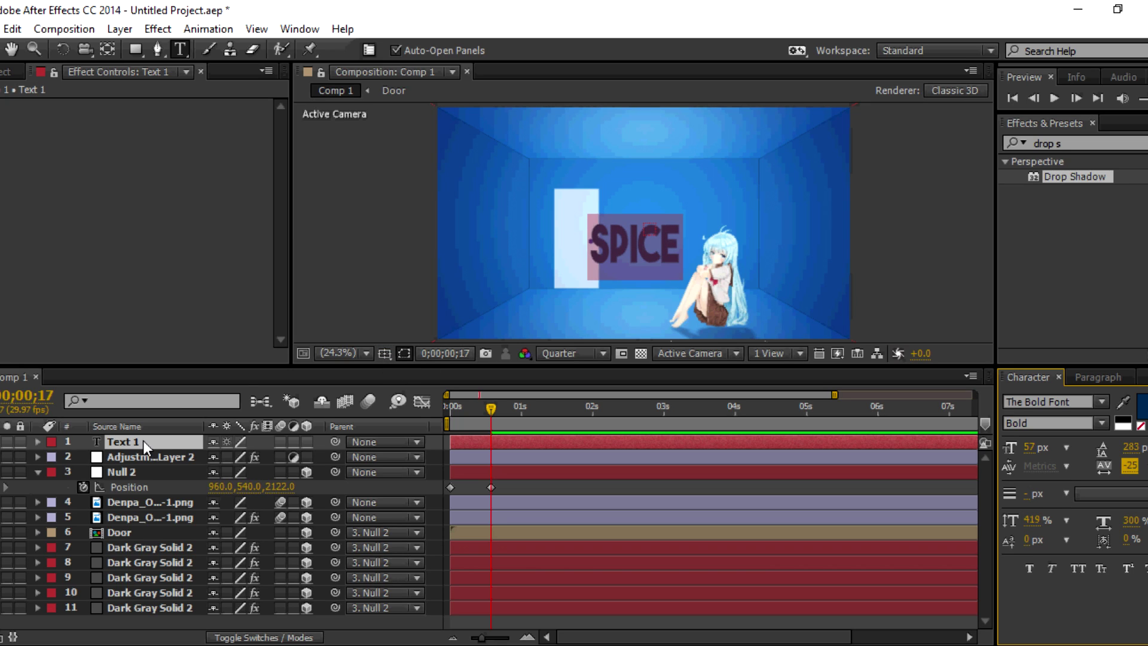
Rename the text layer 'spice', move it below Null 2, and centre it in view
{"action": "type", "text": "spice"}
{"action": "key", "text": "Return"}
{"action": "left_click_drag", "start_coordinate": [159, 442], "coordinate": [152, 485]}
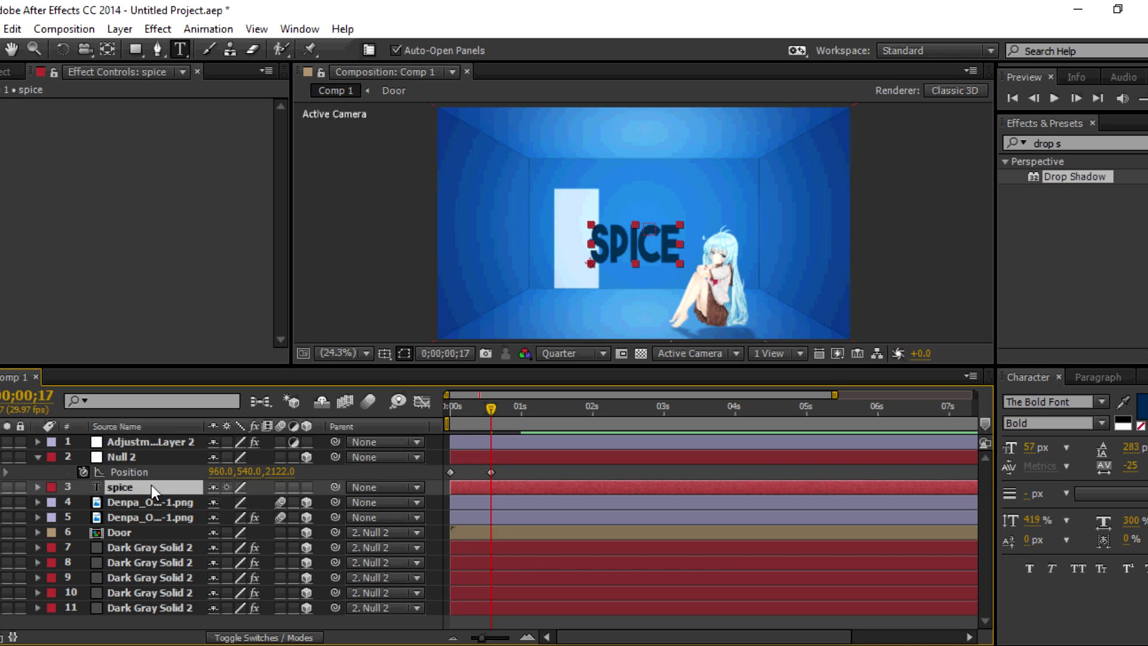
{"action": "right_click", "coordinate": [148, 487]}
{"action": "mouse_move", "coordinate": [247, 169]}
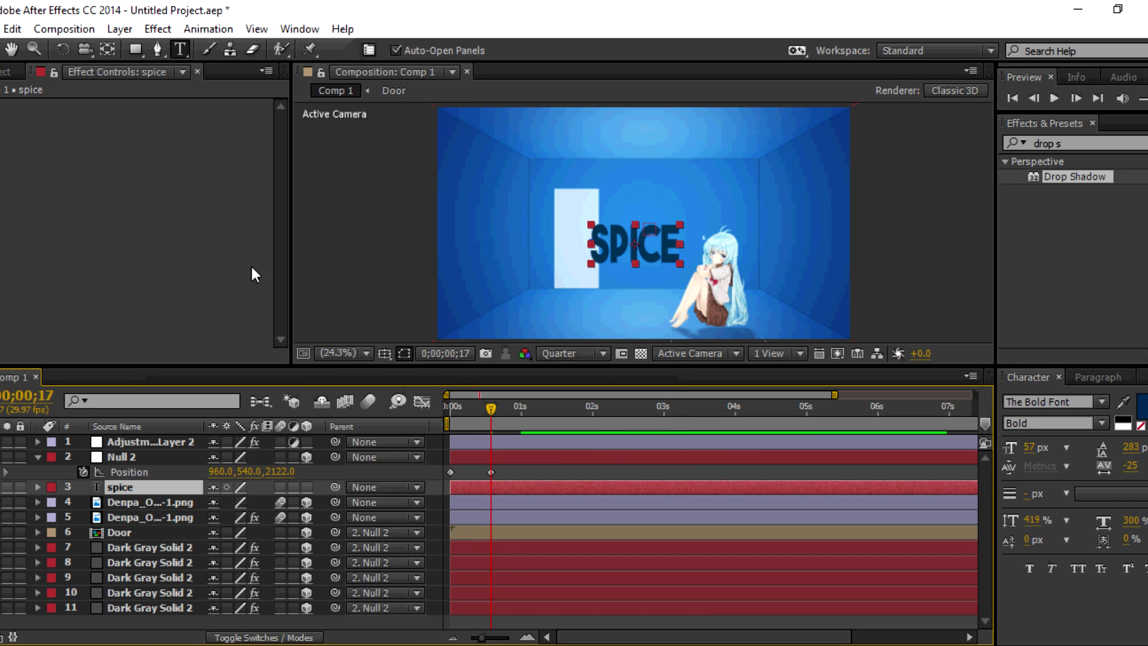
{"action": "left_click", "coordinate": [449, 345]}
Make the spice layer 3D and keyframe Scale from 0% to 100% around one second
{"action": "left_click", "coordinate": [306, 488]}
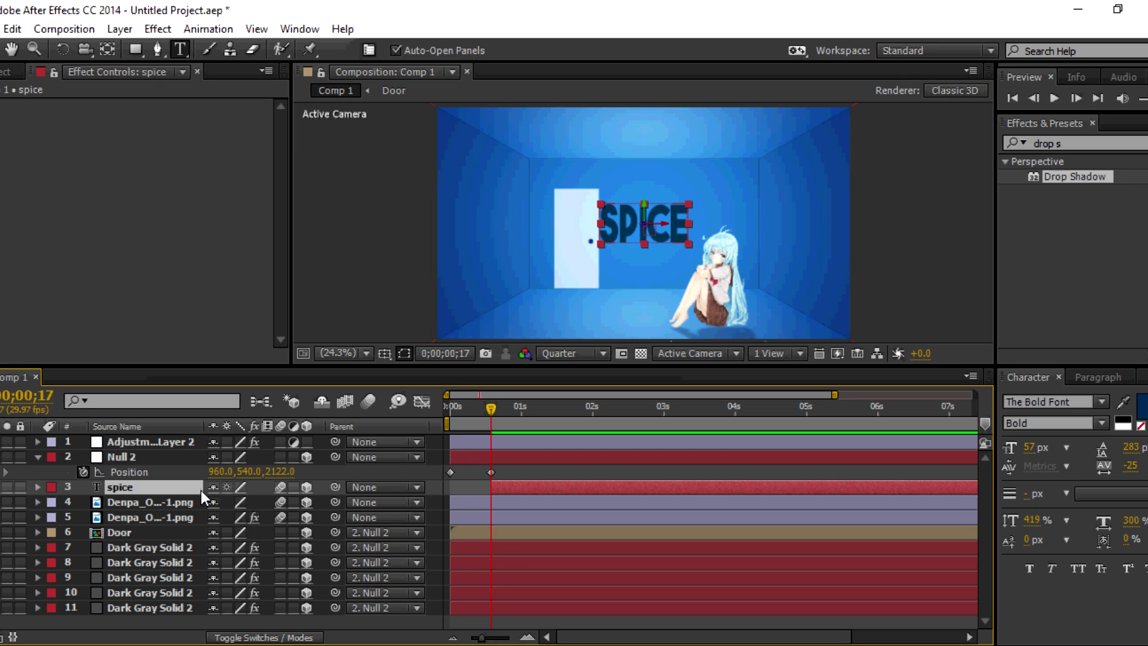
{"action": "key", "text": "s"}
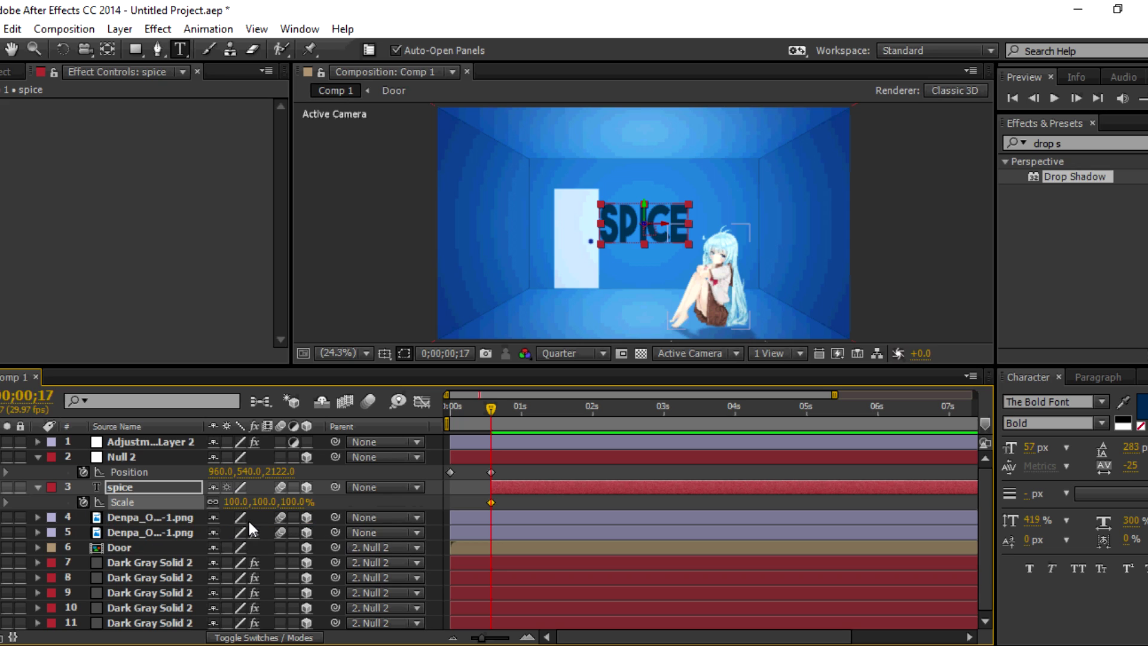
{"action": "left_click_drag", "start_coordinate": [486, 503], "coordinate": [514, 501]}
{"action": "left_click_drag", "start_coordinate": [251, 504], "coordinate": [191, 504]}
{"action": "left_click", "coordinate": [491, 507]}
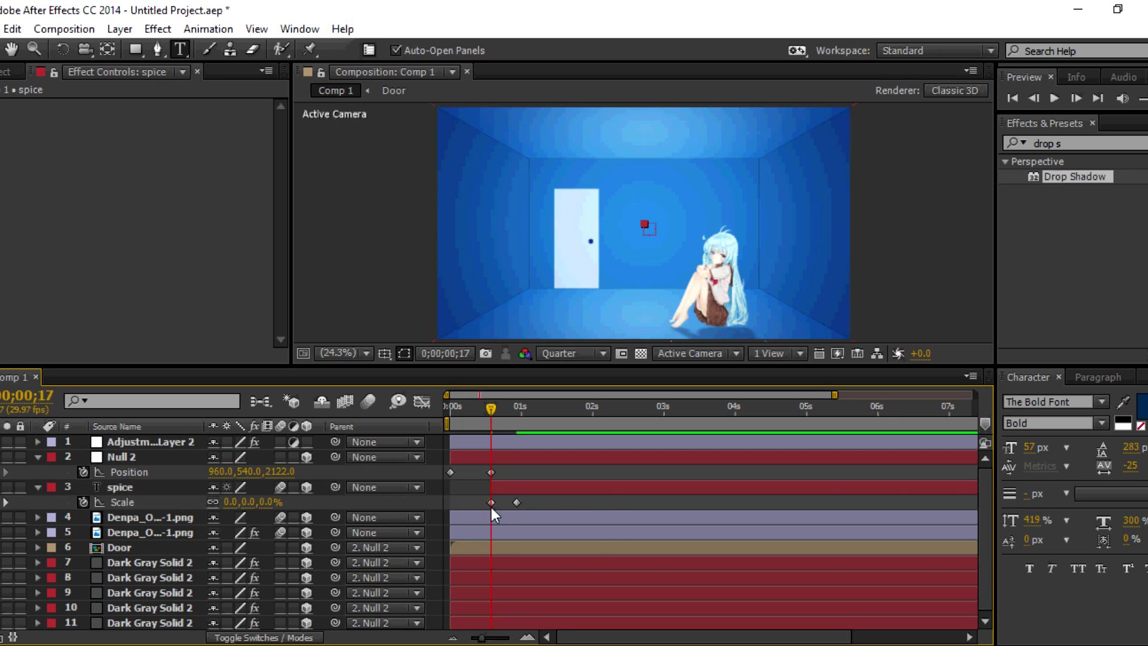
Apply Easy Ease to the Scale keyframes and steepen the influence in the Graph Editor
{"action": "right_click", "coordinate": [493, 501]}
{"action": "left_click", "coordinate": [778, 526]}
{"action": "left_click", "coordinate": [421, 401]}
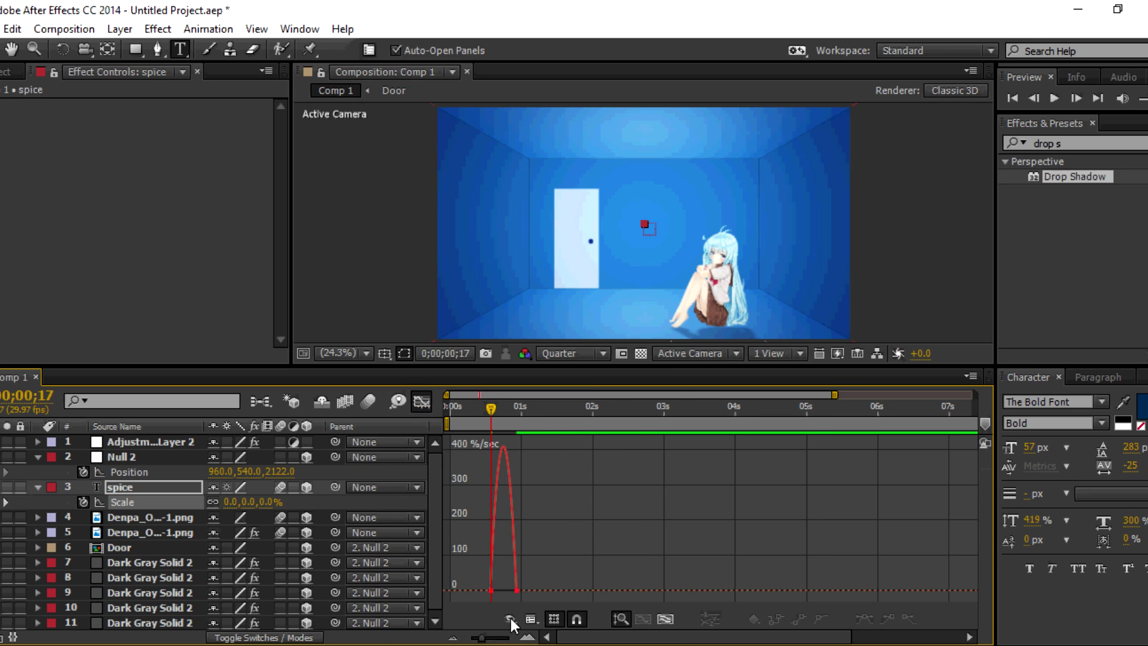
{"action": "key", "text": "equal"}
{"action": "mouse_move", "coordinate": [554, 540]}
{"action": "left_mouse_down"}
{"action": "mouse_move", "coordinate": [697, 602]}
{"action": "mouse_move", "coordinate": [612, 588]}
{"action": "left_mouse_up"}
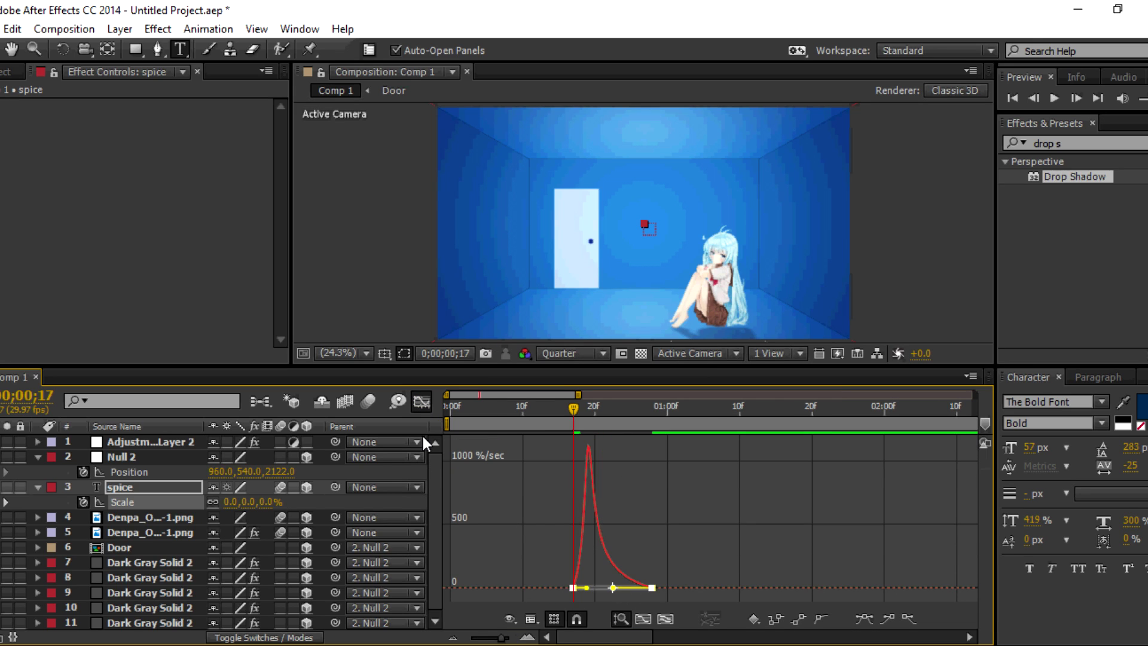
{"action": "left_click", "coordinate": [421, 400]}
{"action": "key", "text": "minus"}
Set the work area just before the animation, preview it, and move the end Scale keyframe later
{"action": "left_click_drag", "start_coordinate": [460, 425], "coordinate": [474, 424]}
{"action": "key", "text": "KP_0"}
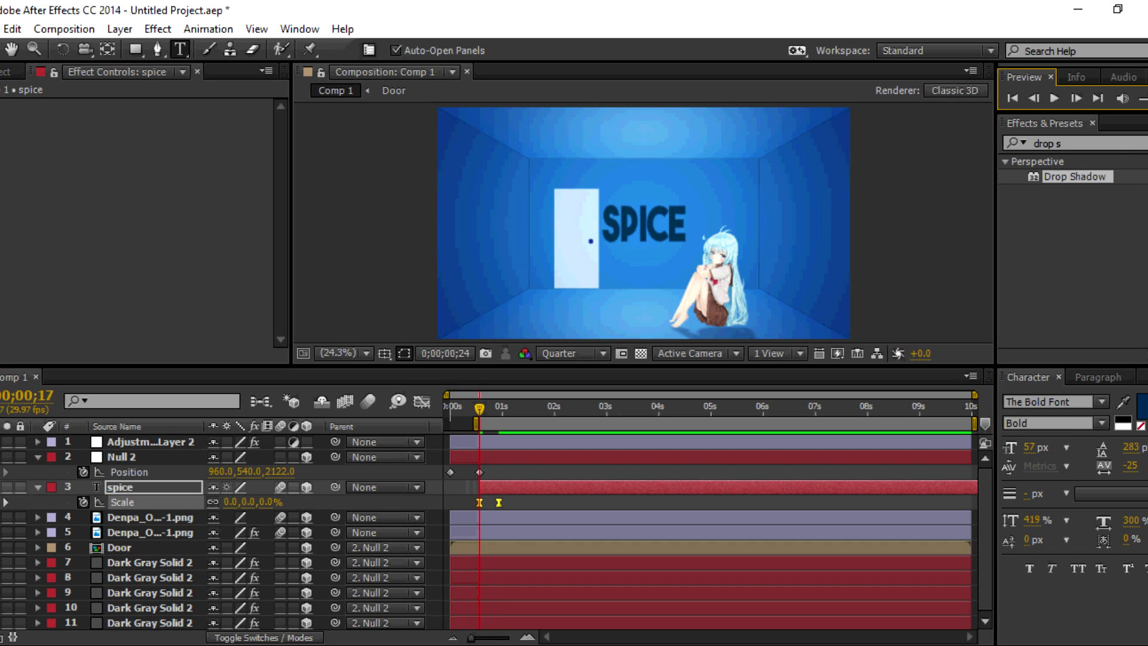
{"action": "left_click_drag", "start_coordinate": [498, 502], "coordinate": [507, 503]}
{"action": "key", "text": "KP_0"}
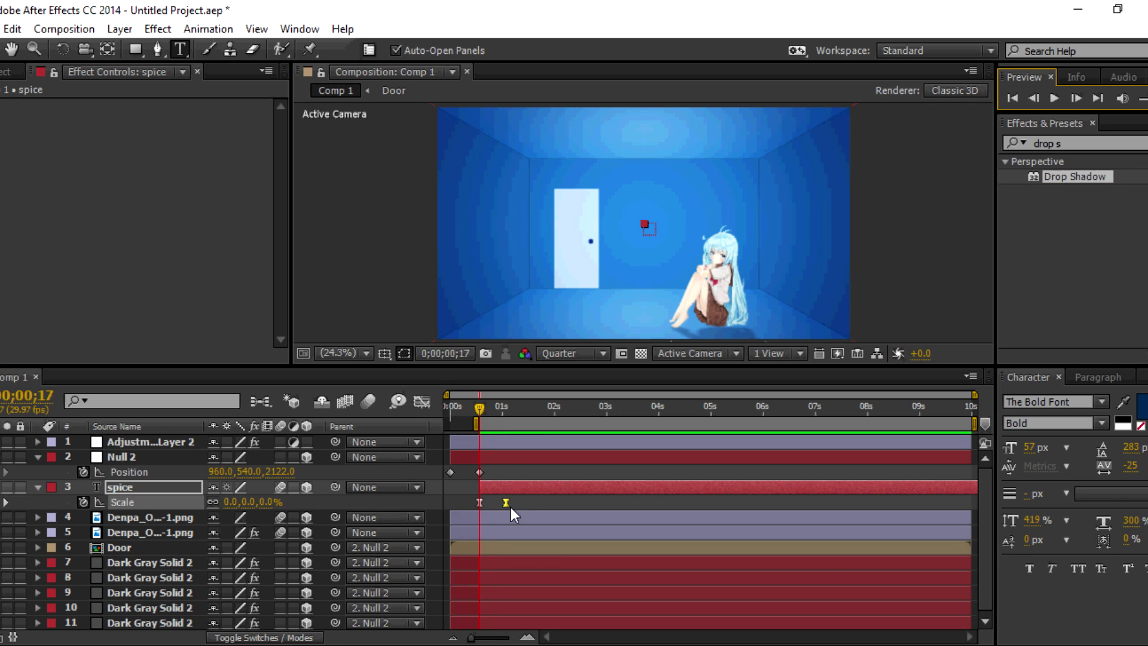
Refine the Scale keys in the graph, preview at 0–3s, and shift the final key to 0;00;01;04
{"action": "left_click", "coordinate": [422, 401]}
{"action": "left_click_drag", "start_coordinate": [542, 546], "coordinate": [481, 623]}
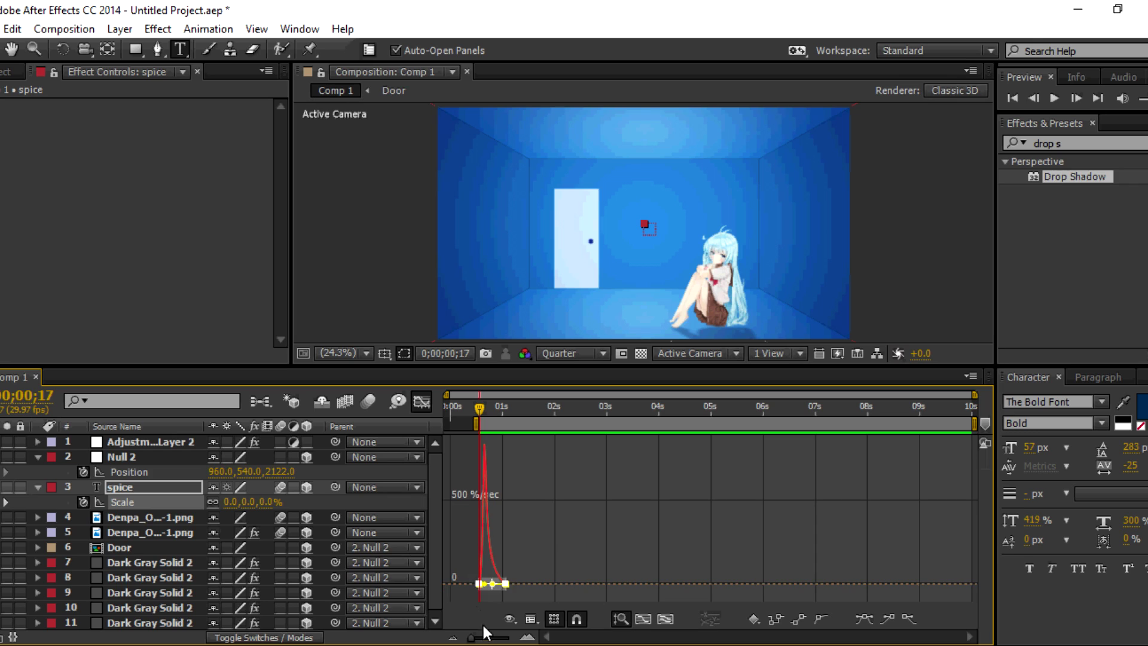
{"action": "left_click", "coordinate": [501, 640]}
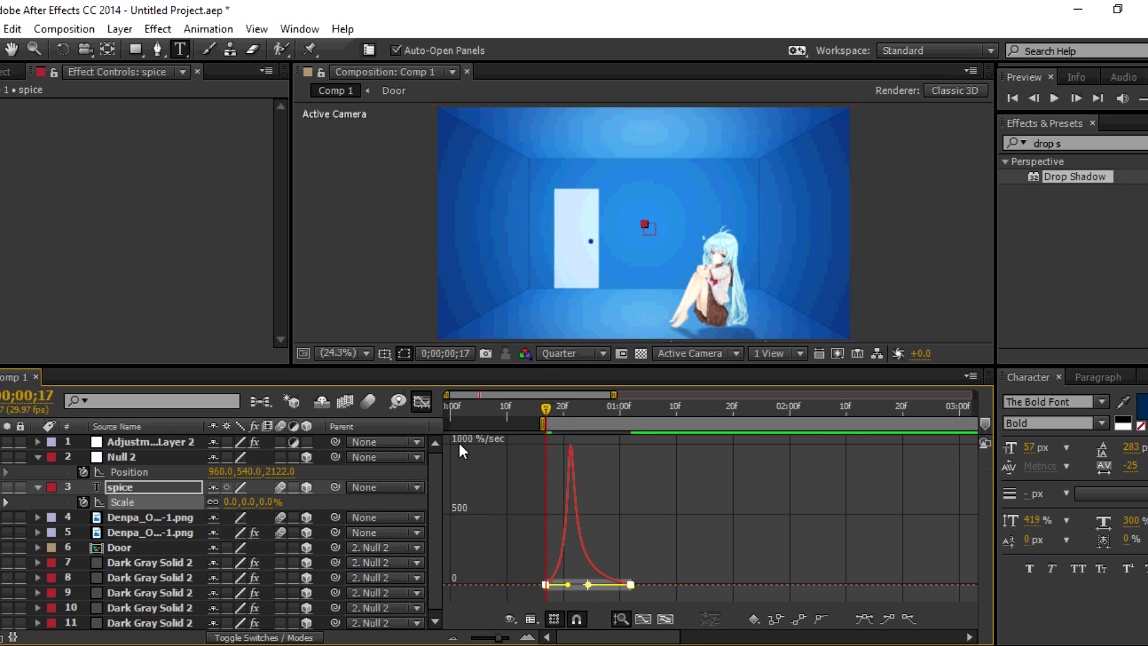
{"action": "key", "text": "shift+F3"}
{"action": "left_click", "coordinate": [1142, 99]}
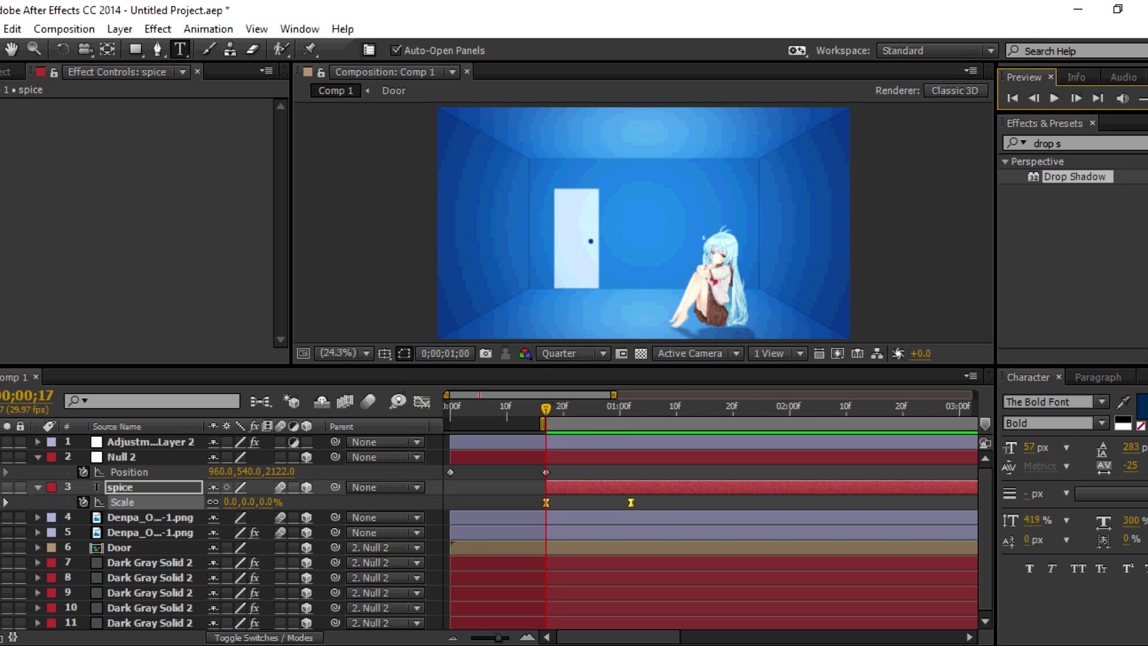
{"action": "key", "text": "v"}
{"action": "left_click_drag", "start_coordinate": [631, 503], "coordinate": [643, 502]}
Lay the SPICE text flat with a -90° X rotation
{"action": "left_click", "coordinate": [3, 507]}
{"action": "left_click", "coordinate": [149, 486]}
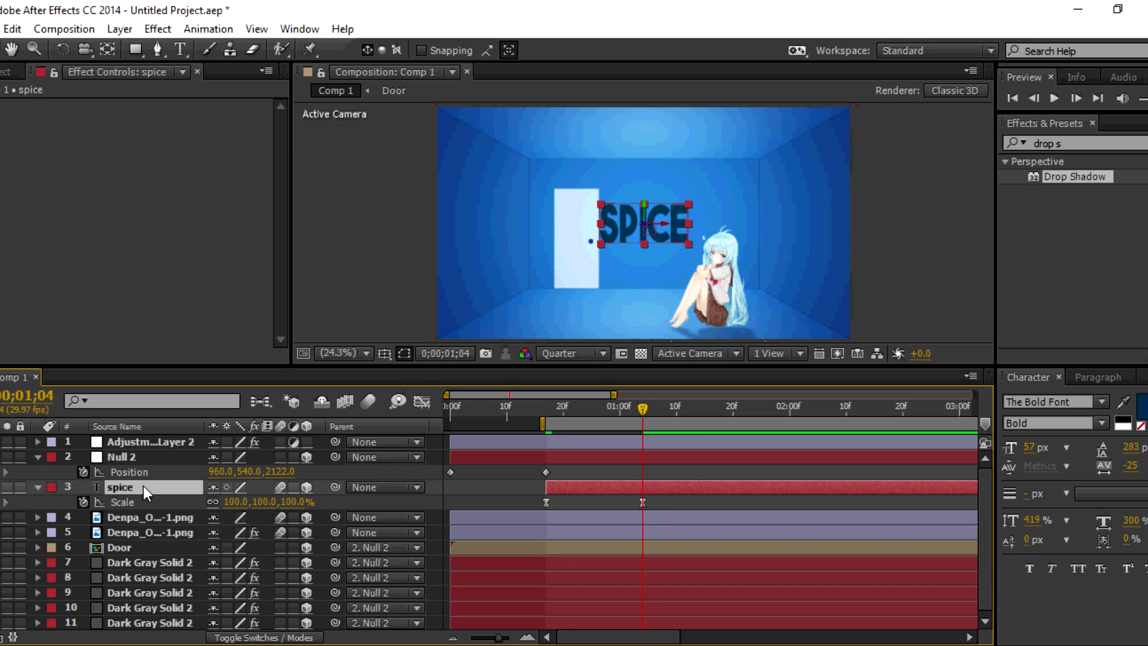
{"action": "key", "text": "alt+shift+r"}
{"action": "left_click_drag", "start_coordinate": [230, 517], "coordinate": [219, 531]}
{"action": "left_click", "coordinate": [234, 517]}
{"action": "type", "text": "-90"}
{"action": "key", "text": "Return"}
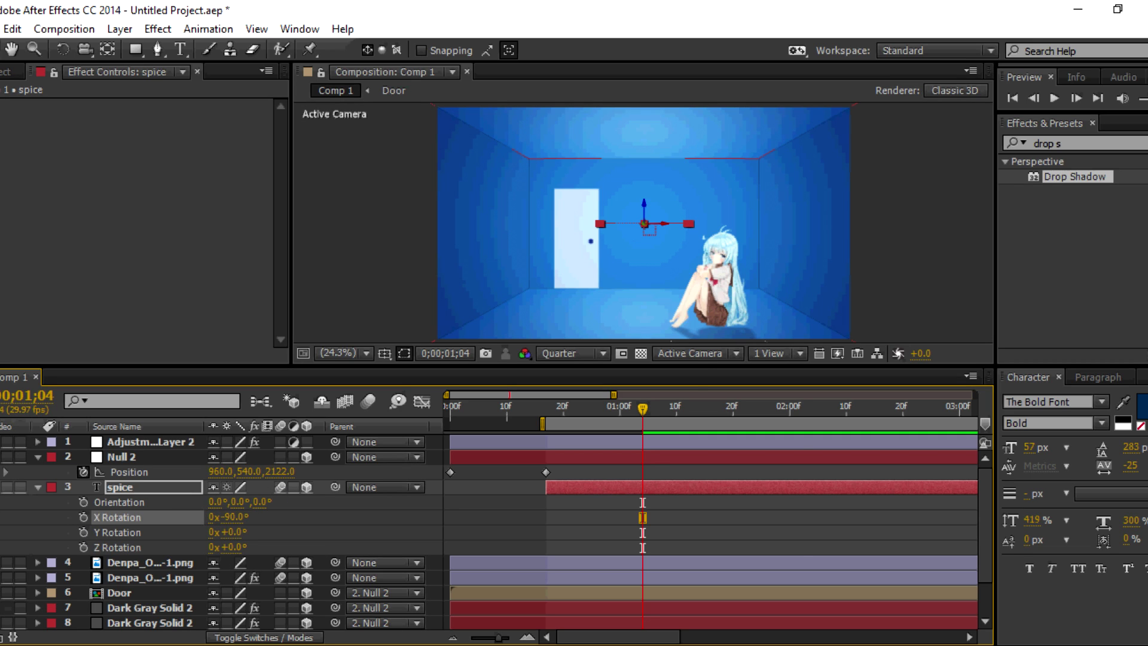
Lower SPICE onto the floor and position it near the door, checking in custom and Active Camera views
{"action": "left_click", "coordinate": [696, 353]}
{"action": "left_click", "coordinate": [706, 592]}
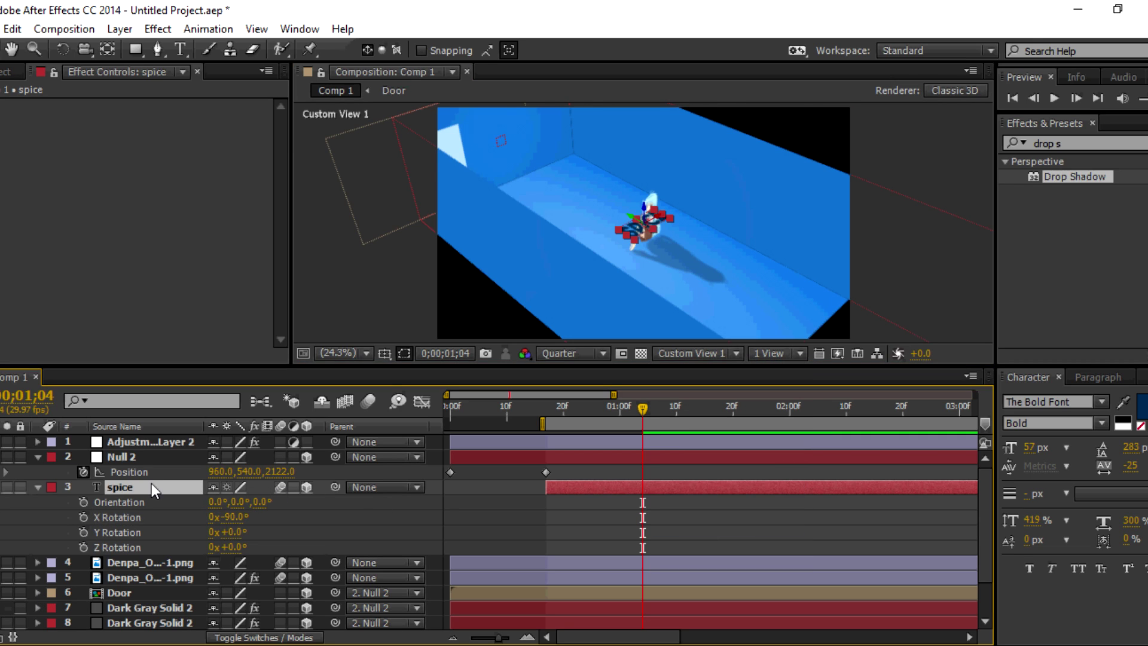
{"action": "key", "text": "p"}
{"action": "left_click_drag", "start_coordinate": [251, 507], "coordinate": [835, 422]}
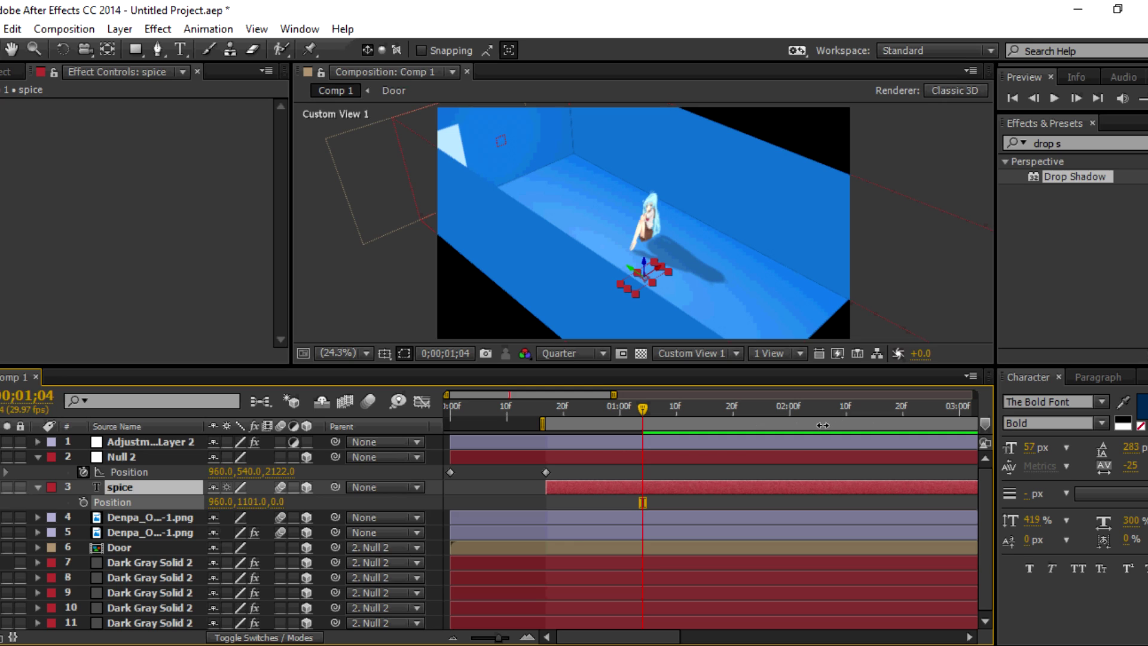
{"action": "left_click_drag", "start_coordinate": [789, 432], "coordinate": [784, 433]}
{"action": "left_click", "coordinate": [697, 353]}
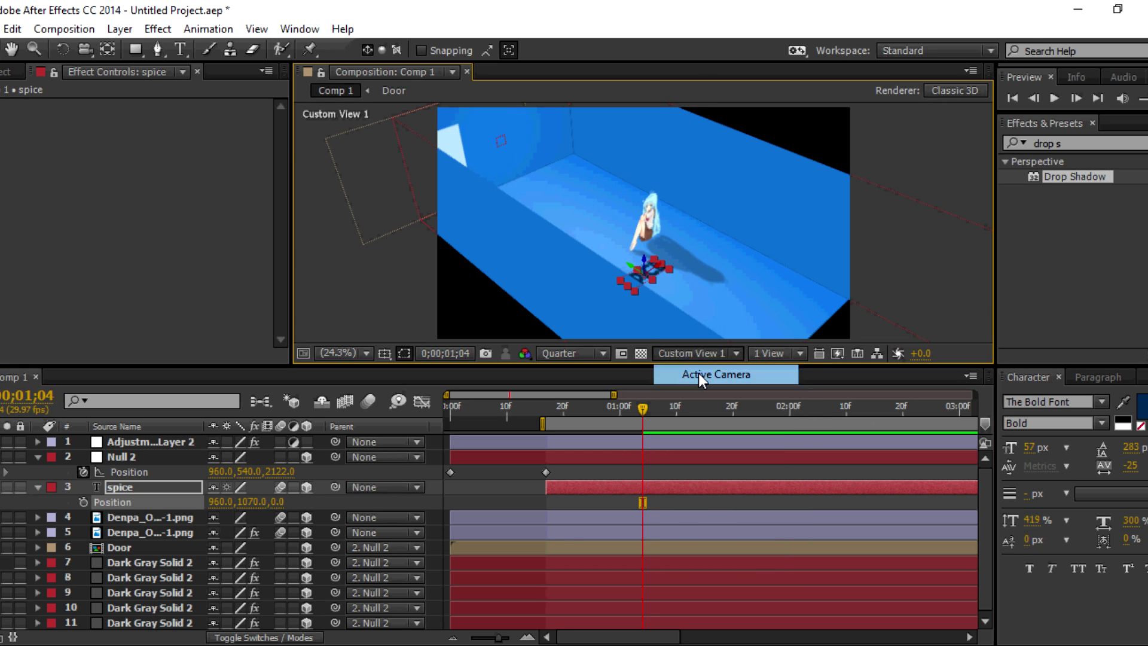
{"action": "left_click", "coordinate": [698, 373]}
{"action": "left_click_drag", "start_coordinate": [221, 502], "coordinate": [197, 503]}
{"action": "left_click_drag", "start_coordinate": [278, 502], "coordinate": [311, 503]}
Enlarge SPICE to 96 px, slide it to 503.4,1070,814.2, and duplicate it as spice 2
{"action": "key", "text": "ctrl+t"}
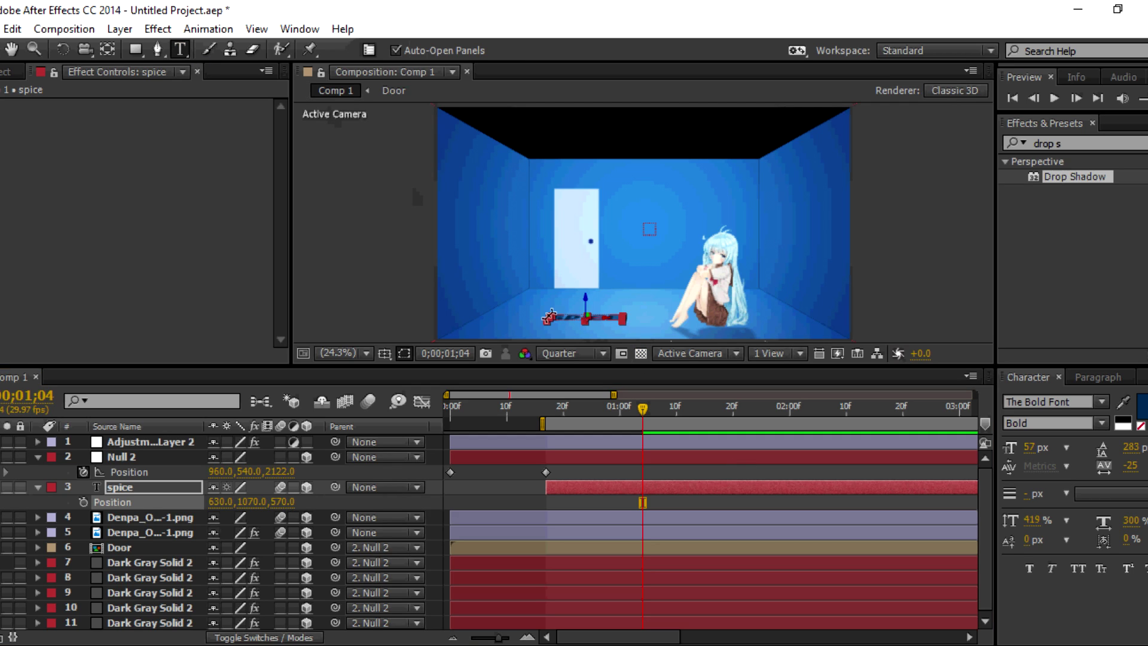
{"action": "left_click_drag", "start_coordinate": [1029, 447], "coordinate": [1053, 438]}
{"action": "left_click", "coordinate": [181, 490]}
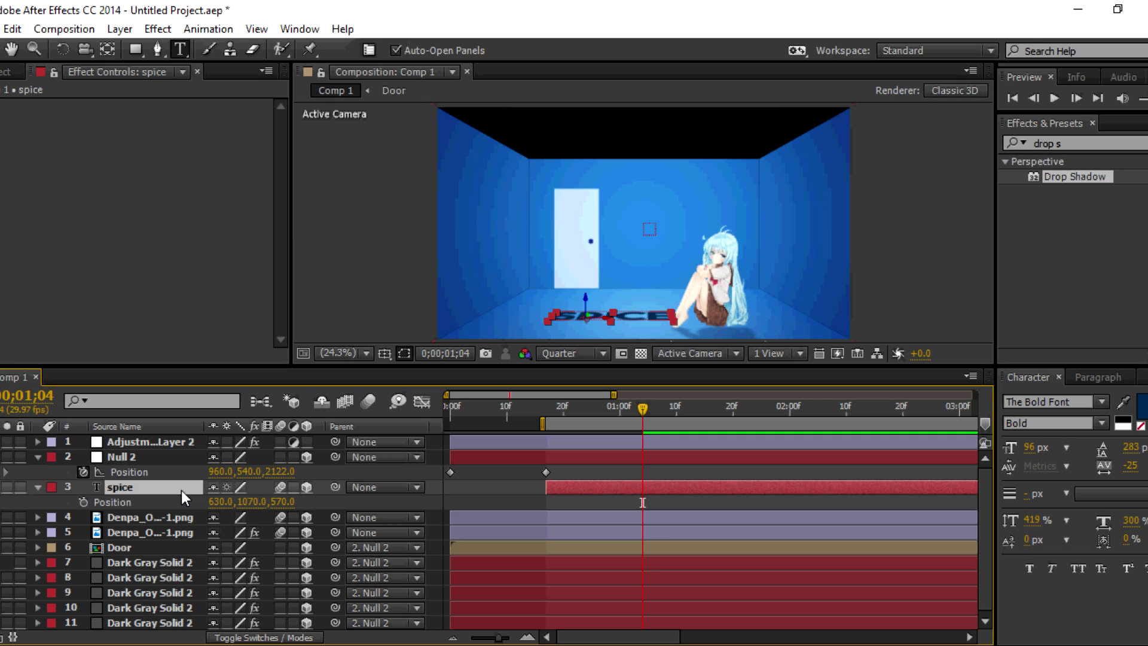
{"action": "key", "text": "ctrl+v"}
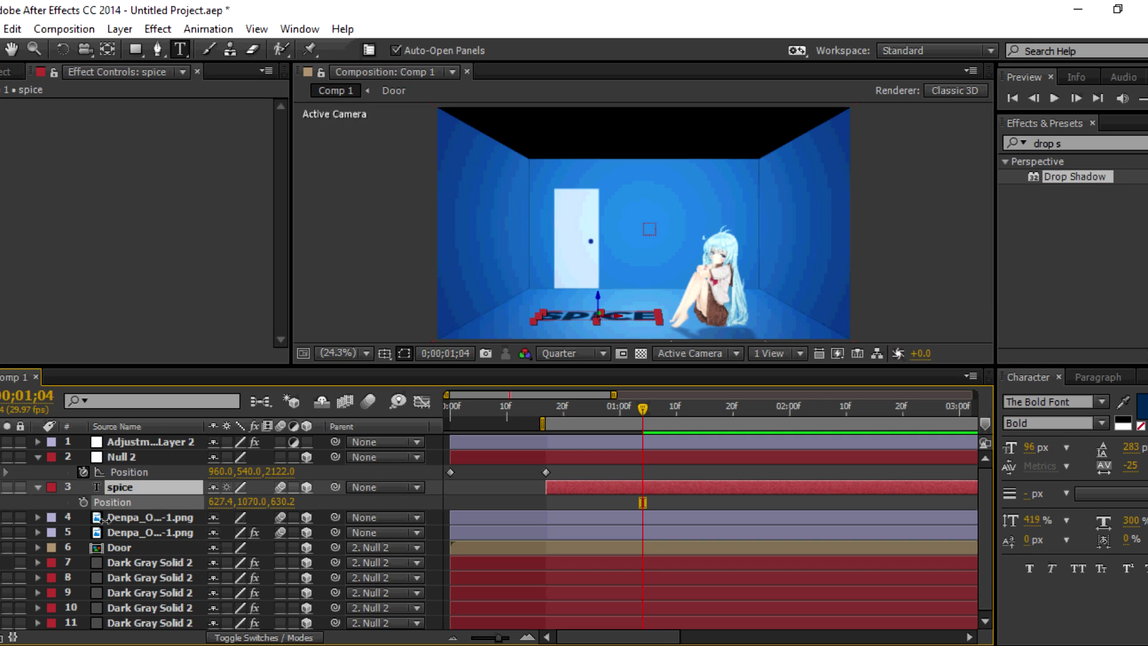
{"action": "mouse_move", "coordinate": [276, 502]}
{"action": "left_mouse_down"}
{"action": "mouse_move", "coordinate": [423, 479]}
{"action": "mouse_move", "coordinate": [137, 509]}
{"action": "left_mouse_up"}
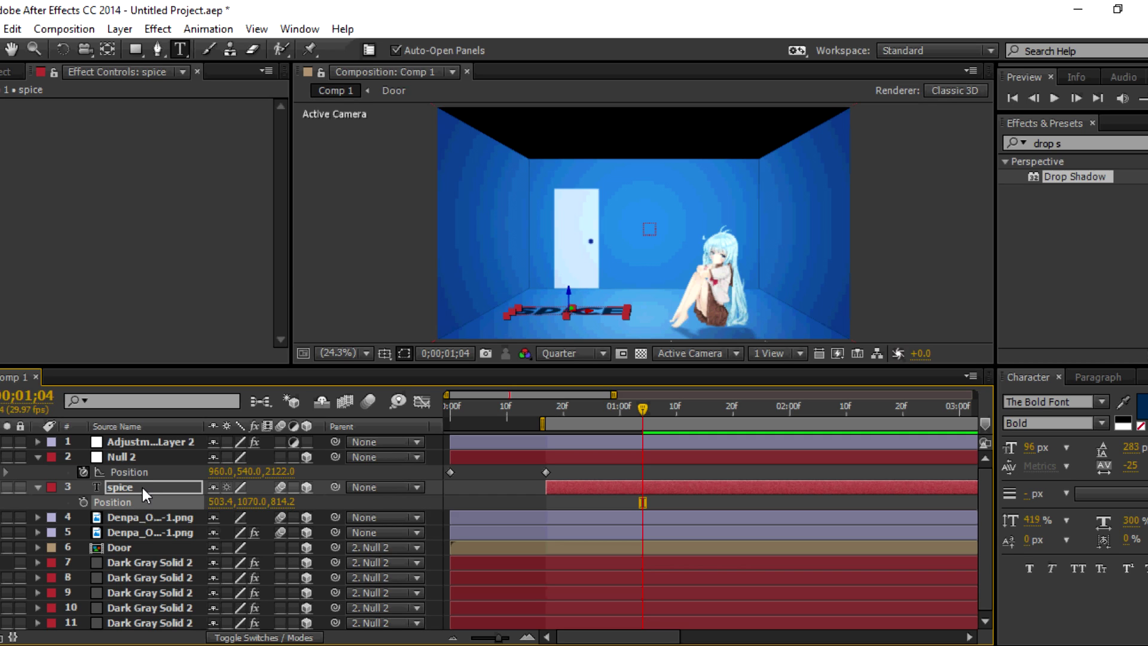
{"action": "key", "text": "Return"}
{"action": "key", "text": "ctrl+d"}
Retype the duplicate as TUTORIALS and place it beneath SPICE at 419.4,1070,484.2
{"action": "left_click", "coordinate": [675, 333]}
{"action": "type", "text": "SUBSCRIBE"}
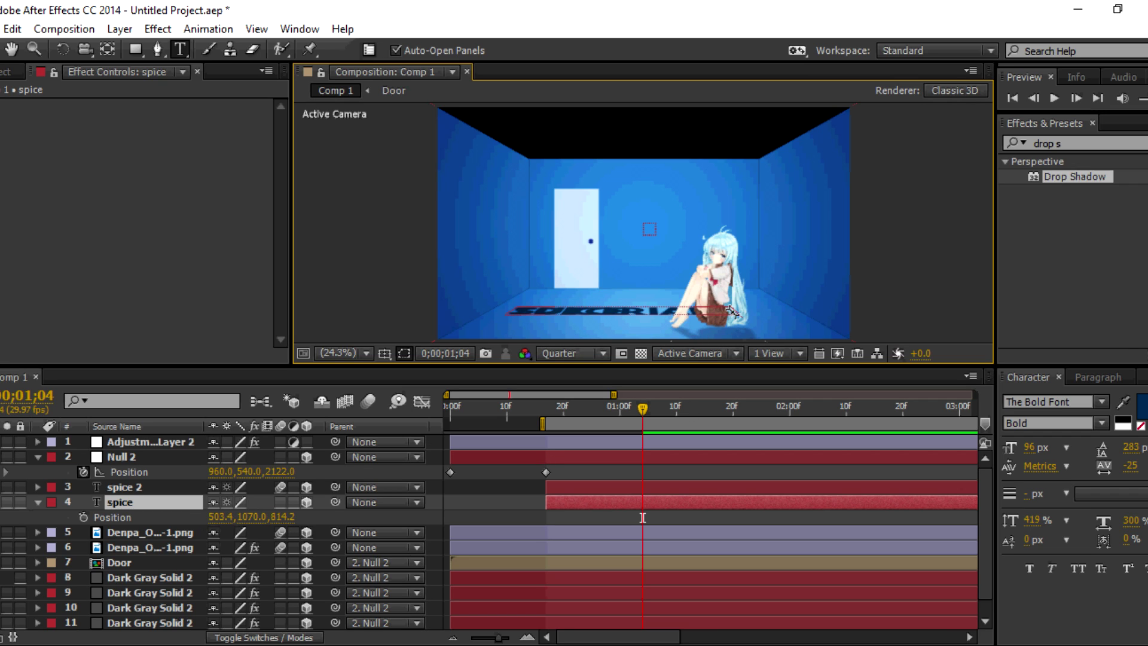
{"action": "type", "text": "tutorials"}
{"action": "left_click_drag", "start_coordinate": [212, 517], "coordinate": [156, 527]}
{"action": "mouse_move", "coordinate": [281, 517]}
{"action": "left_mouse_down"}
{"action": "mouse_move", "coordinate": [299, 520]}
{"action": "mouse_move", "coordinate": [237, 556]}
{"action": "left_mouse_up"}
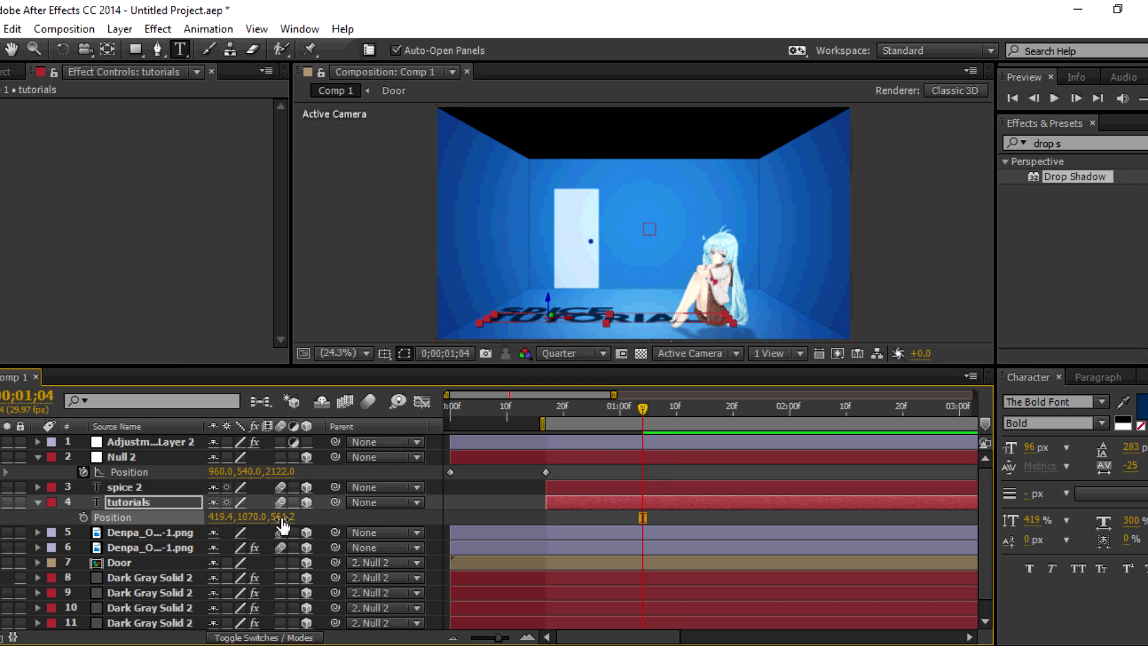
{"action": "left_click", "coordinate": [425, 516]}
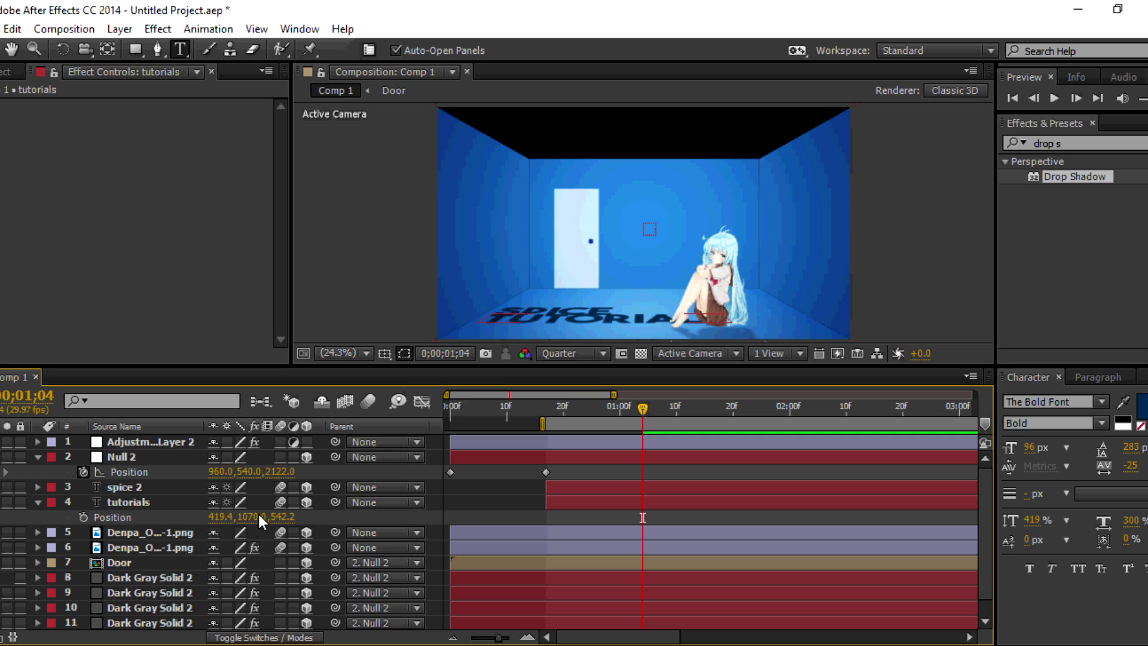
{"action": "left_click_drag", "start_coordinate": [262, 518], "coordinate": [242, 525]}
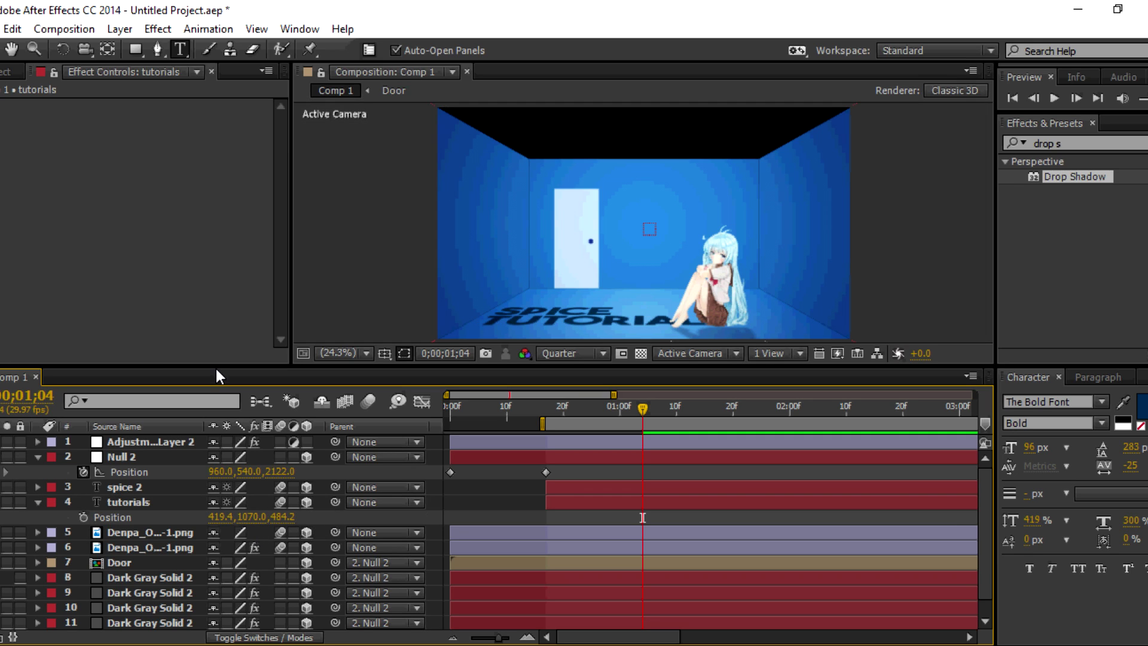
Select the girl layer and overlay a proportional grid on the composition
{"action": "key", "text": "v"}
{"action": "left_click", "coordinate": [738, 252]}
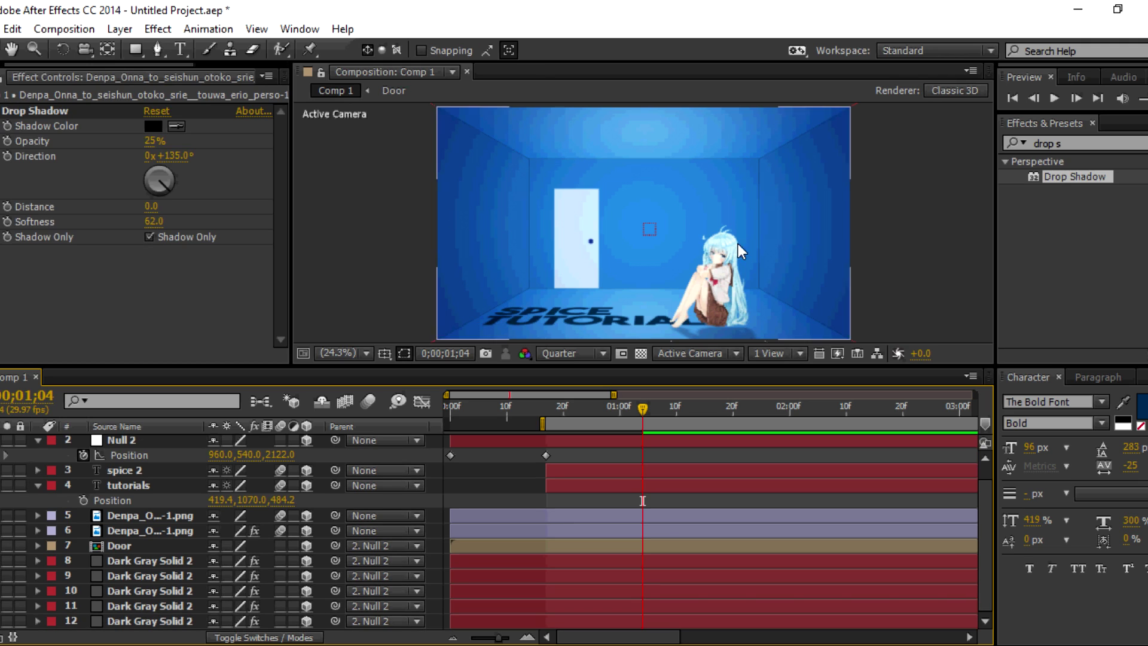
{"action": "left_click", "coordinate": [384, 352]}
{"action": "left_click", "coordinate": [418, 415]}
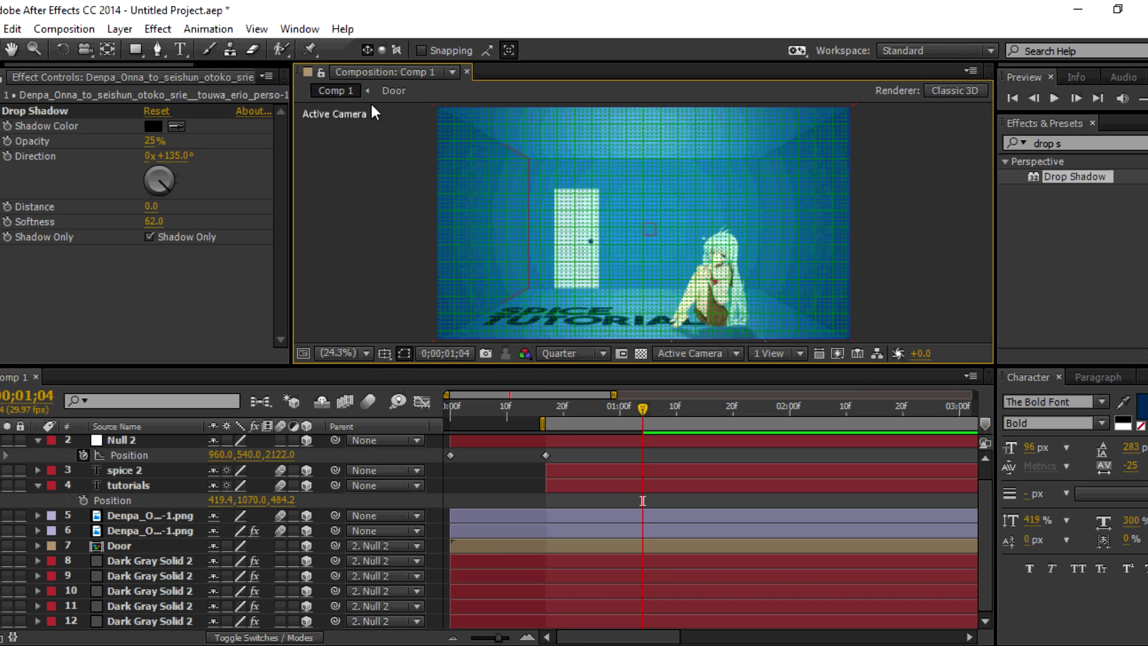
{"action": "left_click", "coordinate": [388, 353]}
{"action": "left_click", "coordinate": [412, 397]}
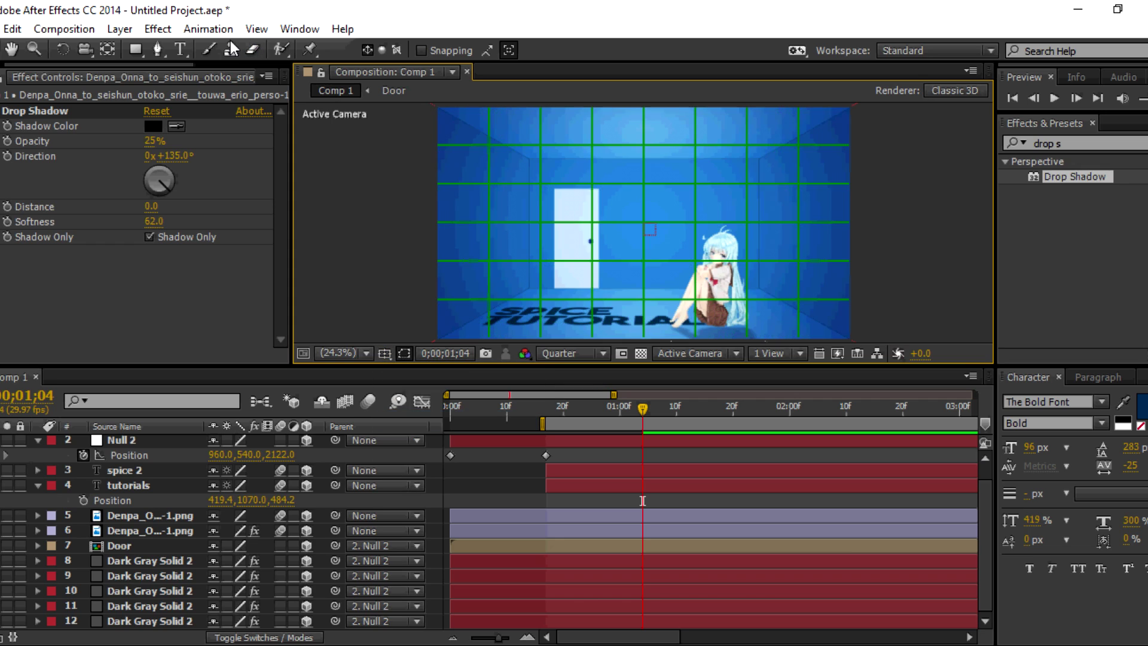
Draw a short vertical line shape above the girl's head with the Pen tool
{"action": "left_click", "coordinate": [155, 50]}
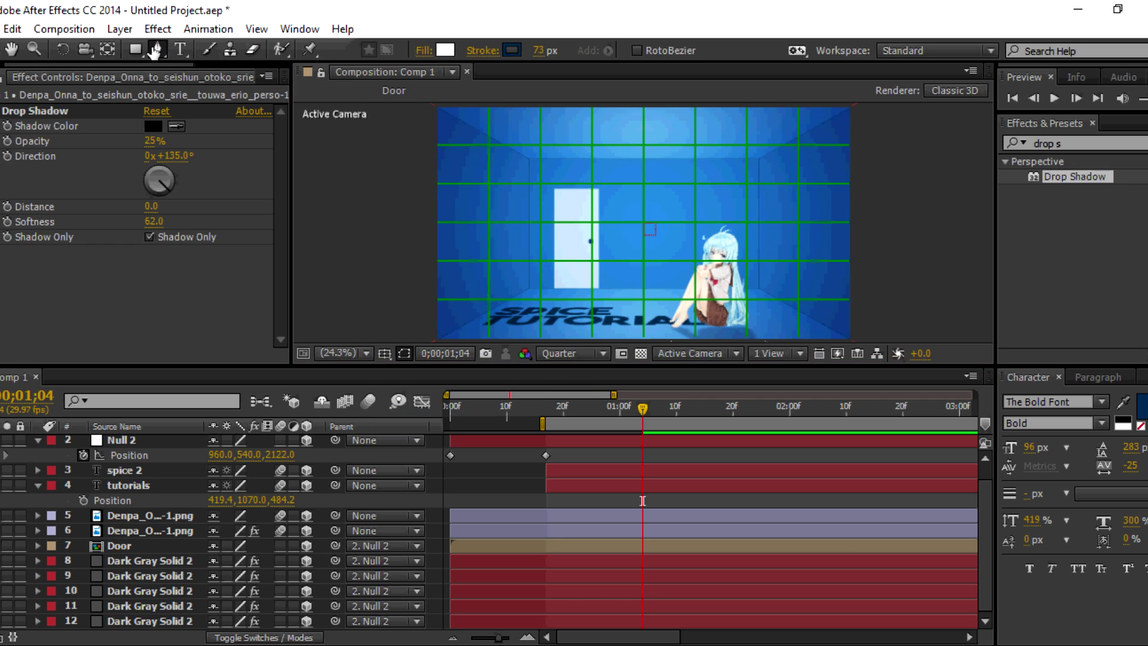
{"action": "left_click", "coordinate": [695, 223]}
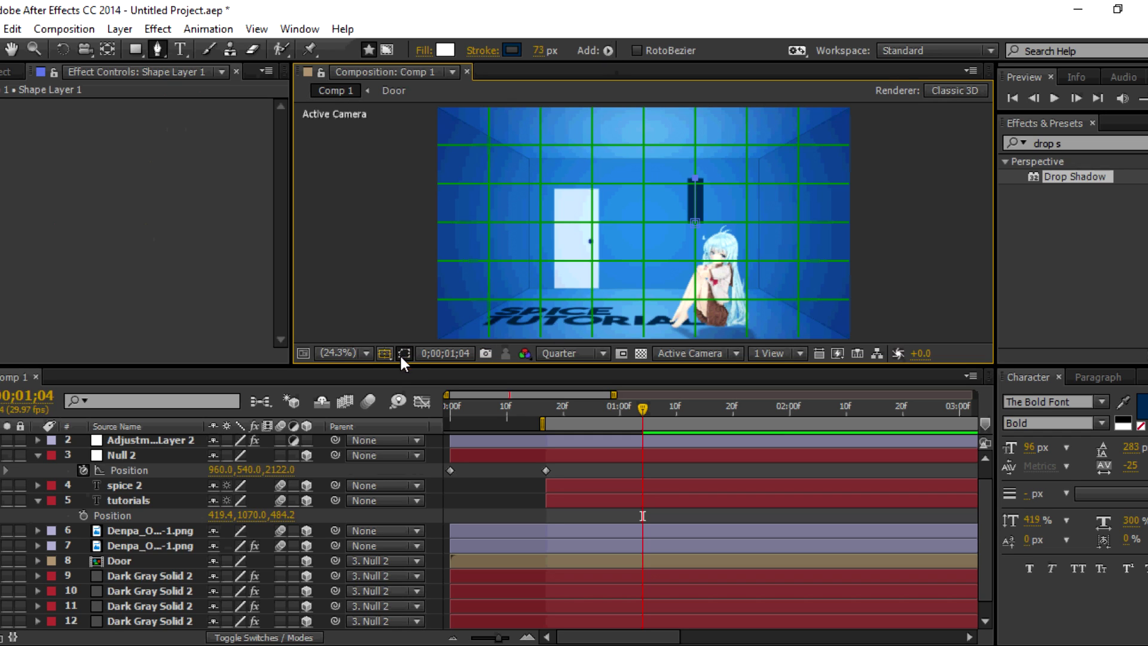
{"action": "left_click", "coordinate": [384, 353]}
Hide the grid and set Shape Layer 1's stroke width to 12 px
{"action": "left_click", "coordinate": [410, 389]}
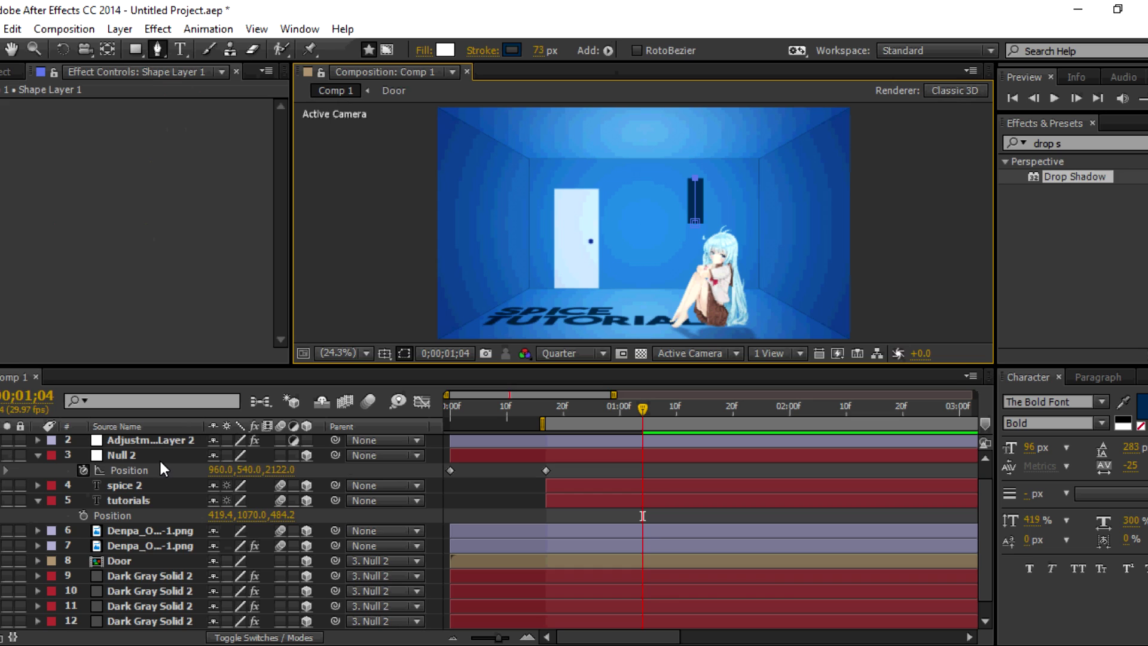
{"action": "scroll", "coordinate": [160, 461], "scroll_direction": "up", "scroll_amount": 1}
{"action": "left_click", "coordinate": [153, 446]}
{"action": "left_click", "coordinate": [38, 442]}
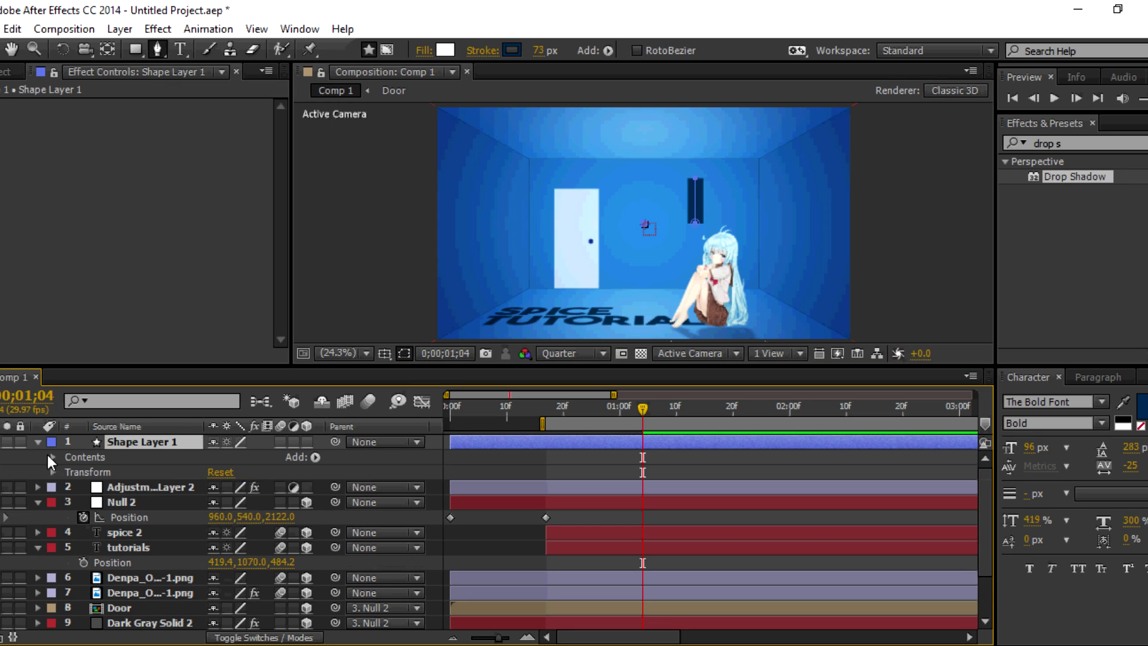
{"action": "left_click", "coordinate": [53, 457]}
{"action": "left_click", "coordinate": [69, 472]}
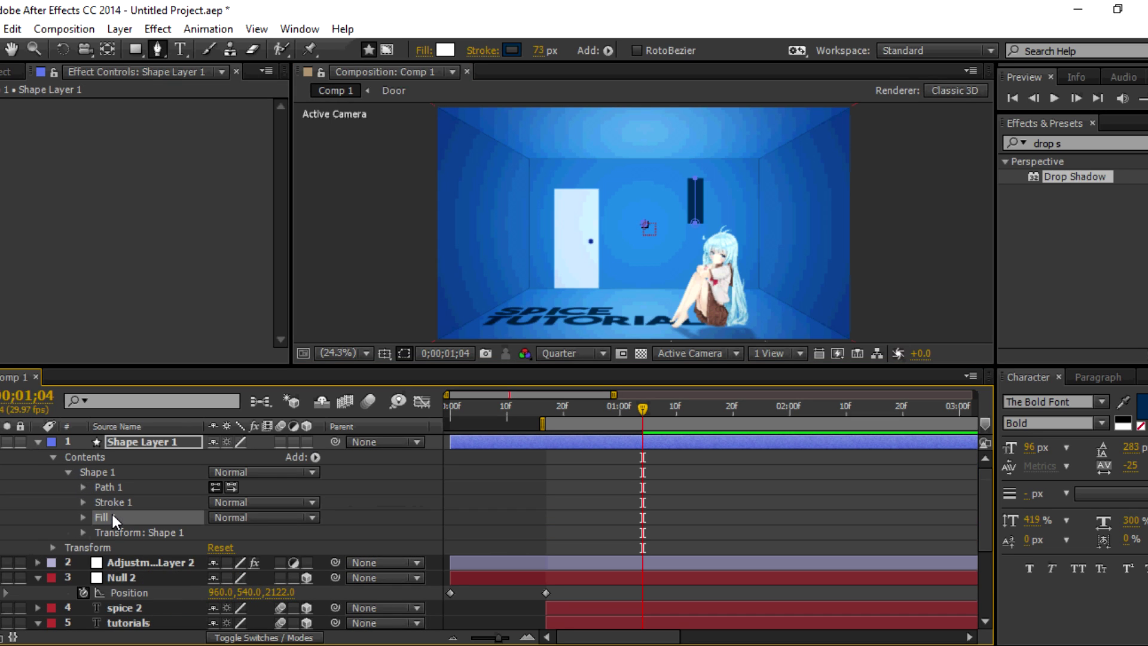
{"action": "left_click", "coordinate": [83, 503]}
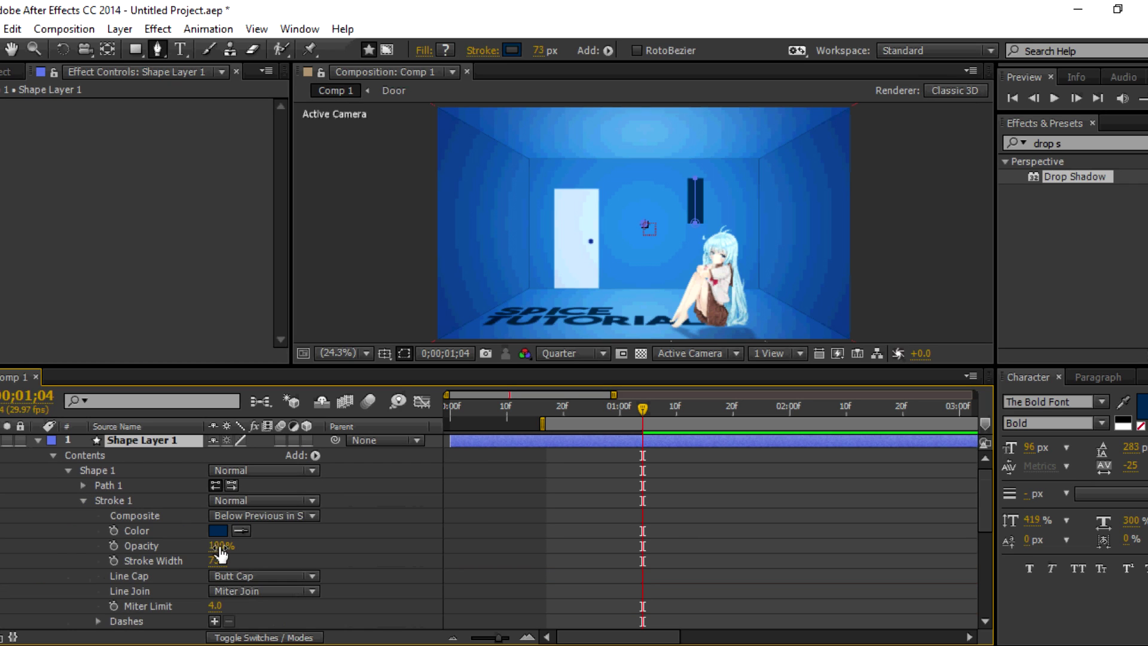
{"action": "left_click_drag", "start_coordinate": [217, 560], "coordinate": [169, 565]}
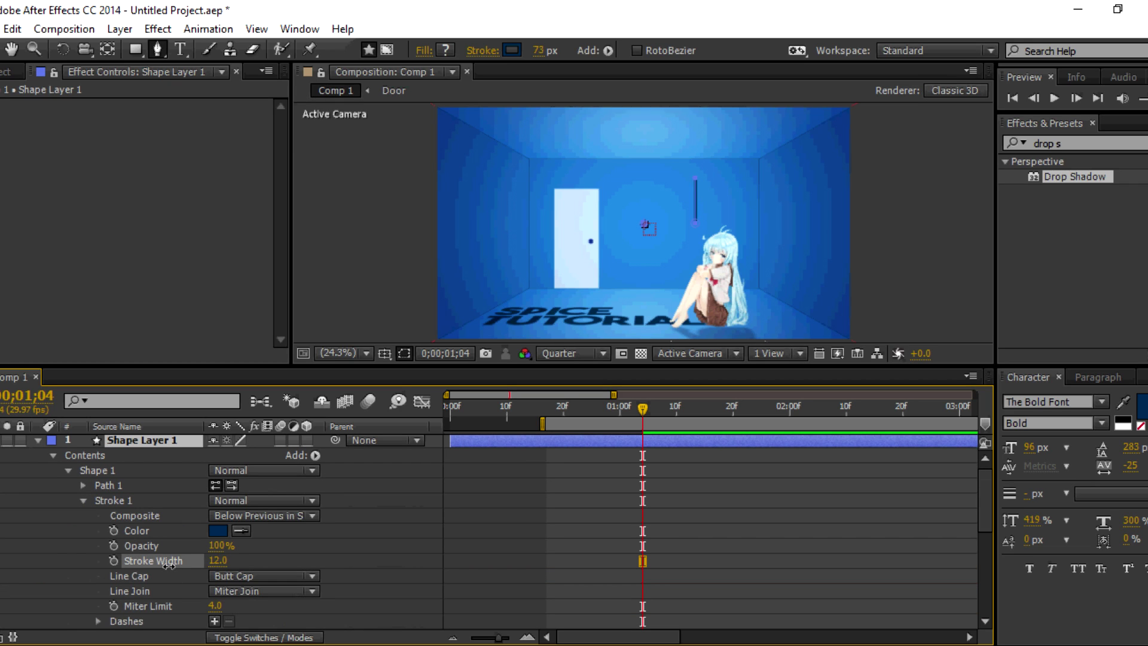
Add Trim Paths to the line and make its stroke pure white
{"action": "left_click", "coordinate": [315, 455]}
{"action": "left_click", "coordinate": [397, 360]}
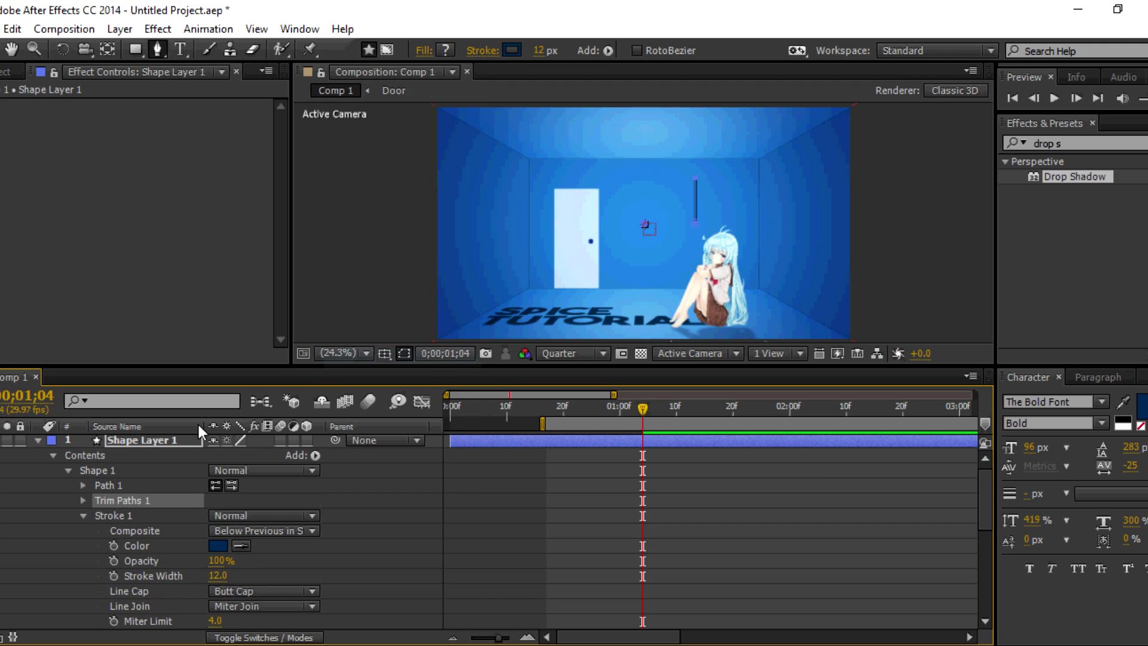
{"action": "left_click", "coordinate": [516, 52]}
{"action": "left_click_drag", "start_coordinate": [269, 383], "coordinate": [214, 328]}
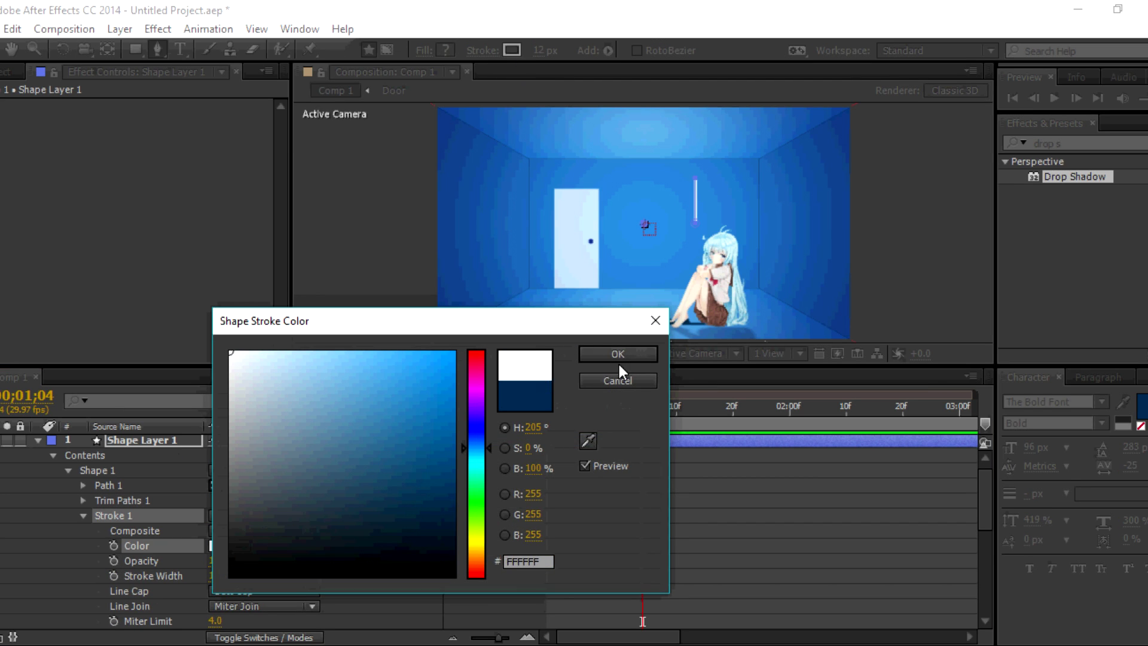
{"action": "left_click", "coordinate": [618, 356]}
Trim the shape layer to start at the current time and select its Trim Paths End value
{"action": "left_click", "coordinate": [182, 437]}
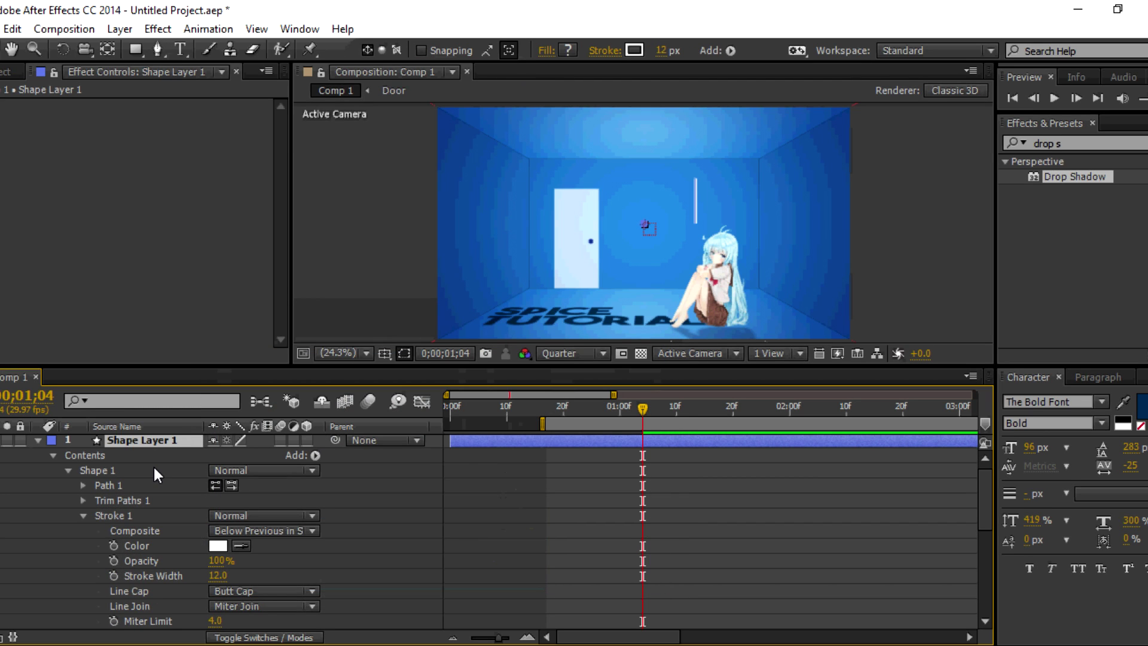
{"action": "key", "text": "alt+bracketleft"}
{"action": "left_click", "coordinate": [84, 516]}
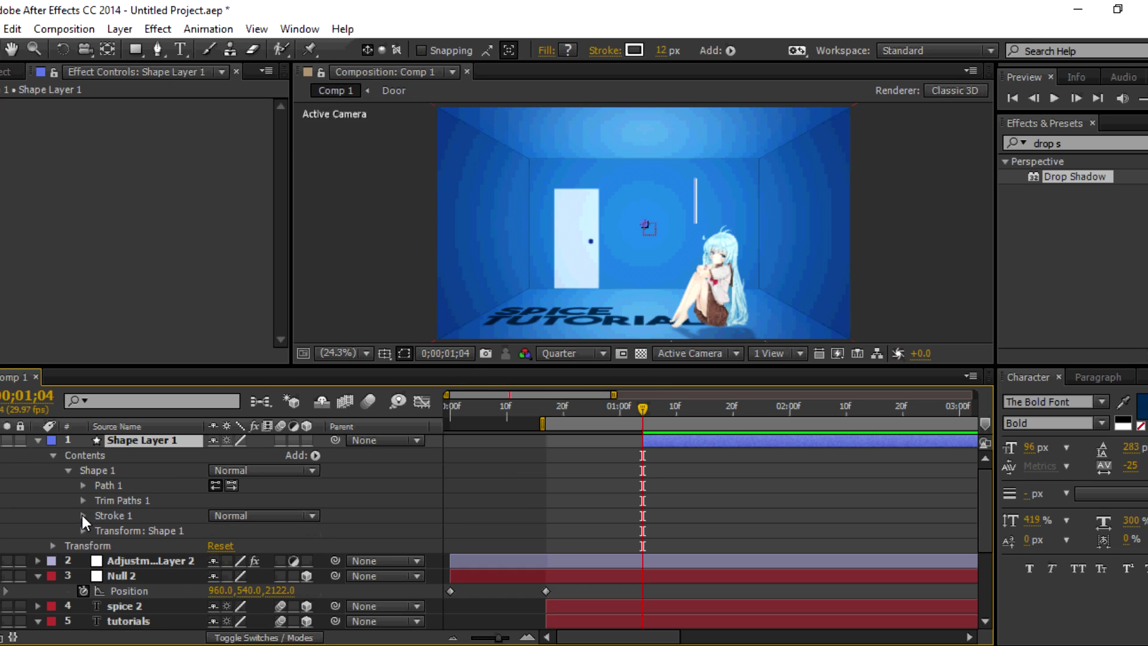
{"action": "left_click", "coordinate": [83, 501]}
{"action": "left_click", "coordinate": [132, 530]}
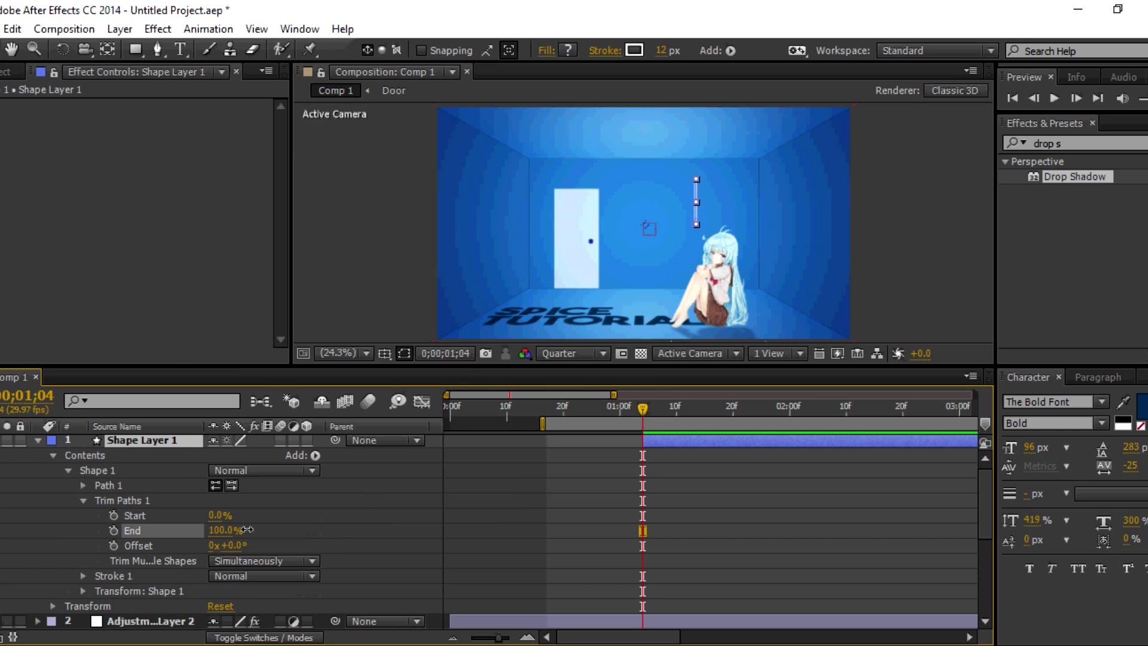
Keyframe Trim Paths End from 0% to 100%, then Start from 0% to 100%
{"action": "left_click_drag", "start_coordinate": [193, 532], "coordinate": [155, 532]}
{"action": "left_click", "coordinate": [113, 530]}
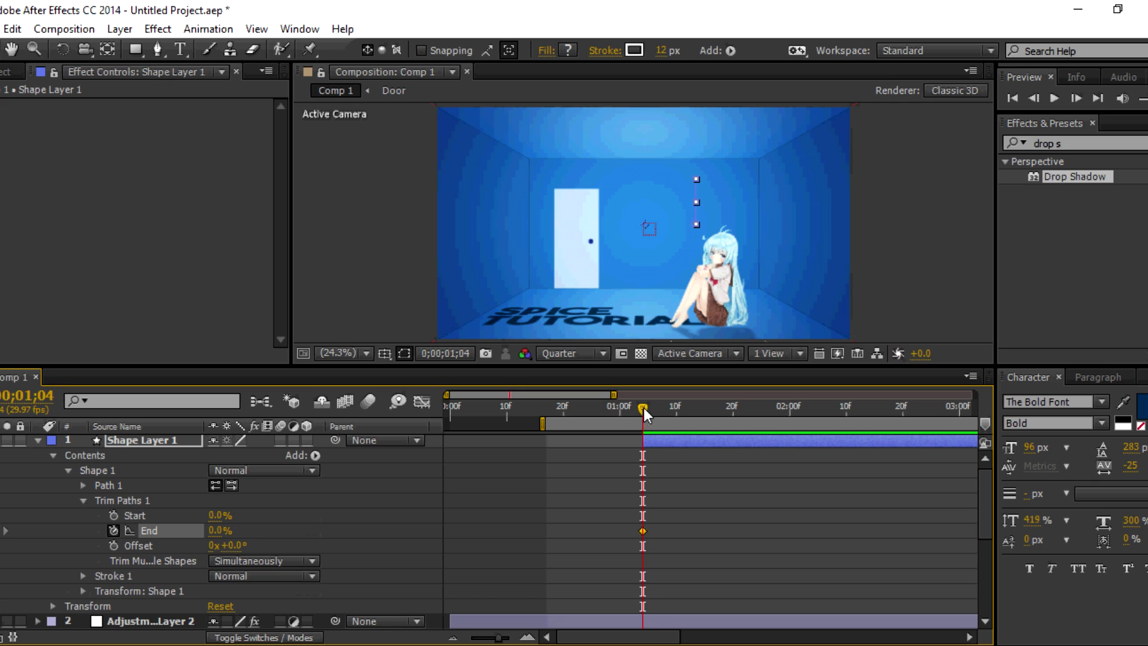
{"action": "left_click_drag", "start_coordinate": [663, 407], "coordinate": [670, 406]}
{"action": "left_click_drag", "start_coordinate": [217, 530], "coordinate": [404, 506]}
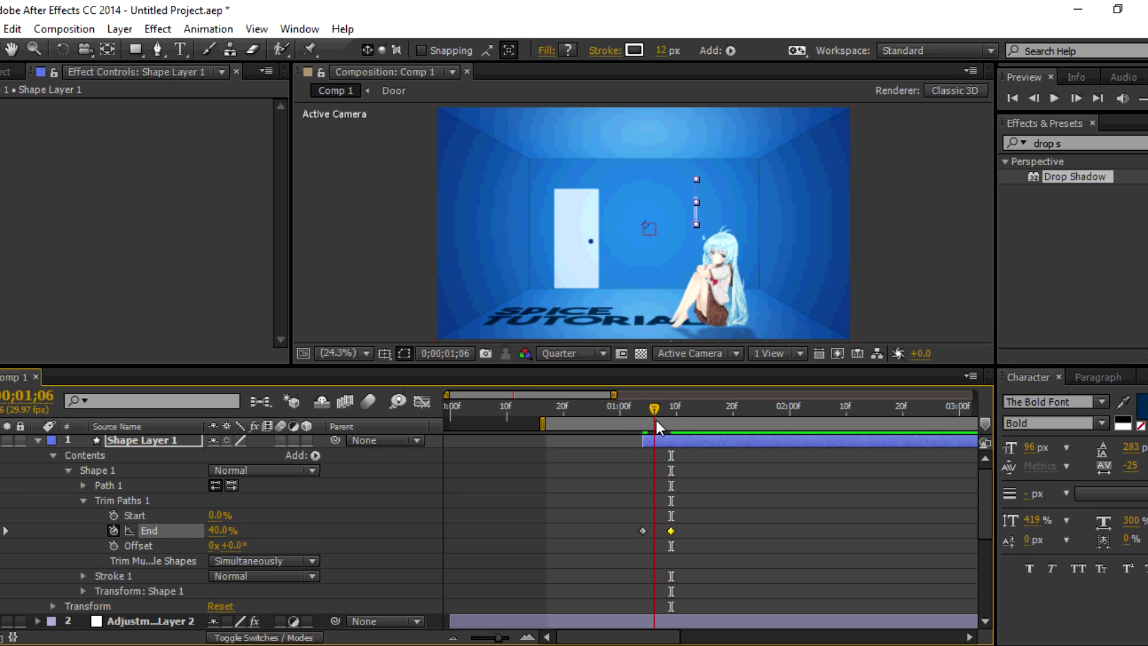
{"action": "left_click", "coordinate": [113, 515]}
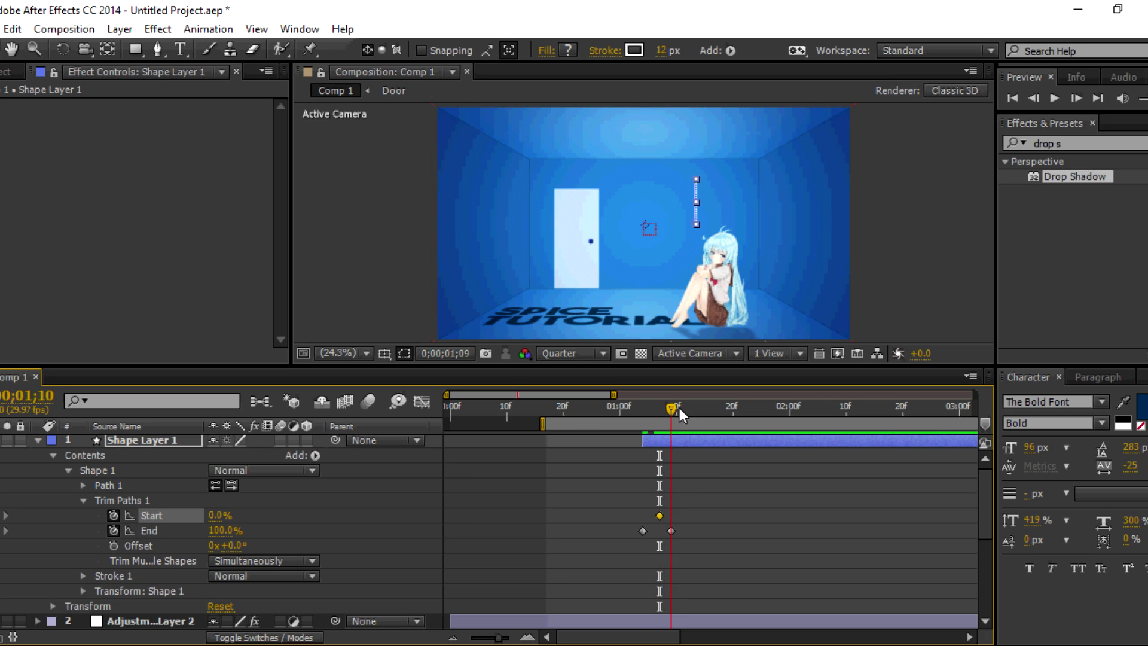
{"action": "left_click_drag", "start_coordinate": [220, 515], "coordinate": [418, 516]}
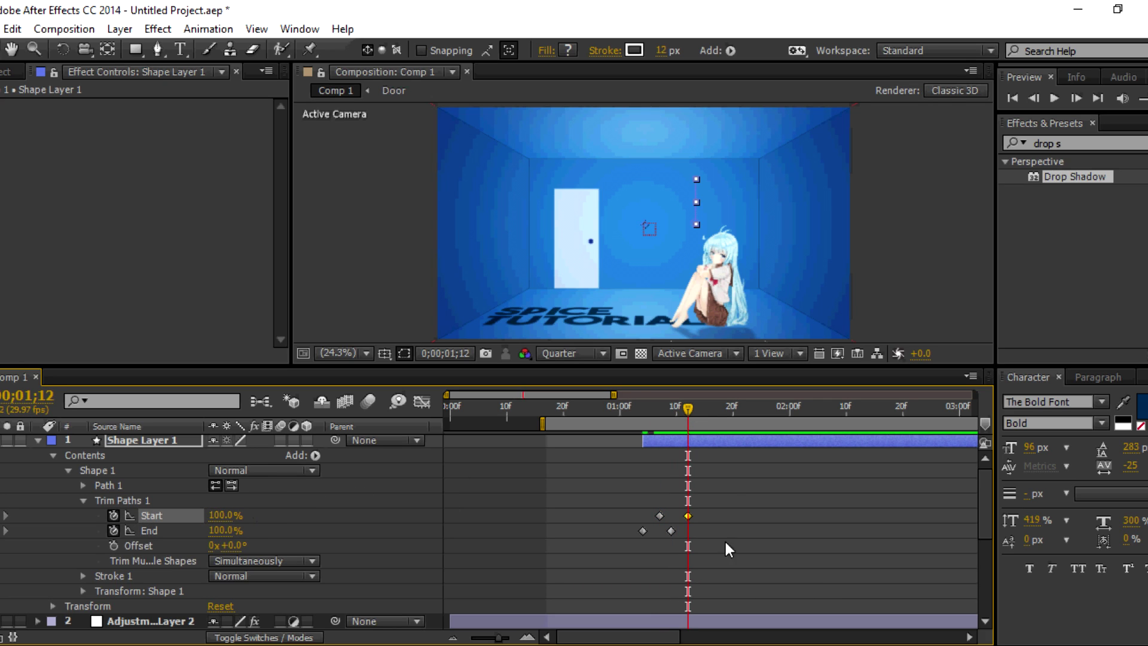
Apply Easy Ease to the trim keyframes and adjust their speed influence in the Graph Editor
{"action": "right_click", "coordinate": [643, 531]}
{"action": "mouse_move", "coordinate": [723, 516]}
{"action": "left_click", "coordinate": [909, 497]}
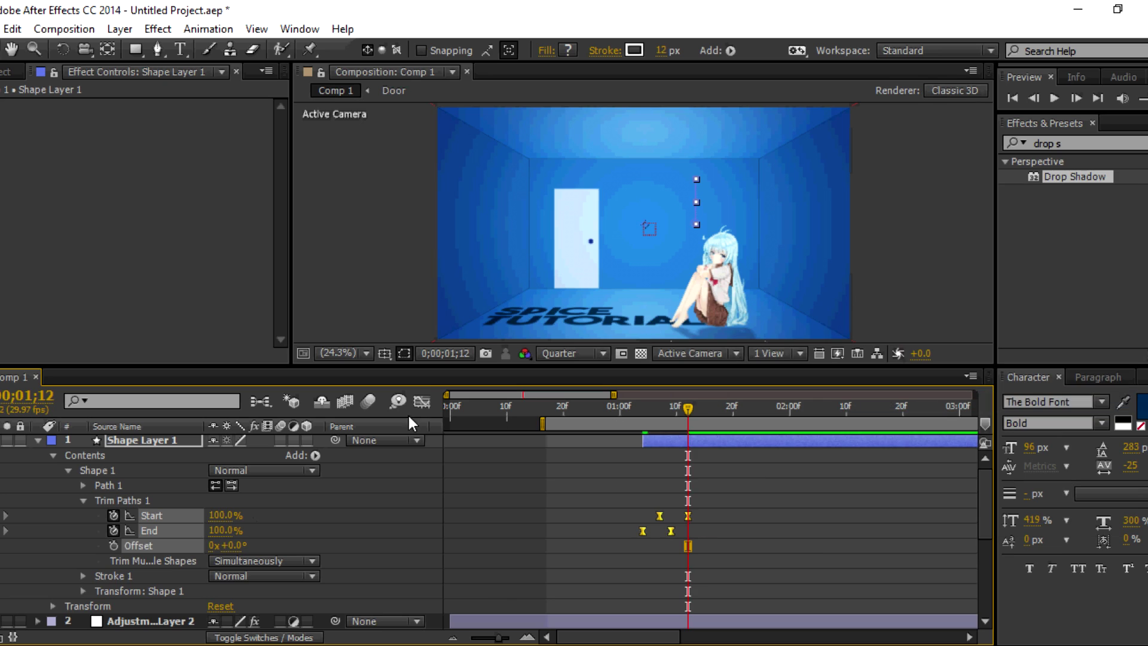
{"action": "left_click", "coordinate": [422, 401]}
{"action": "left_click_drag", "start_coordinate": [607, 604], "coordinate": [699, 577]}
{"action": "left_click", "coordinate": [643, 619]}
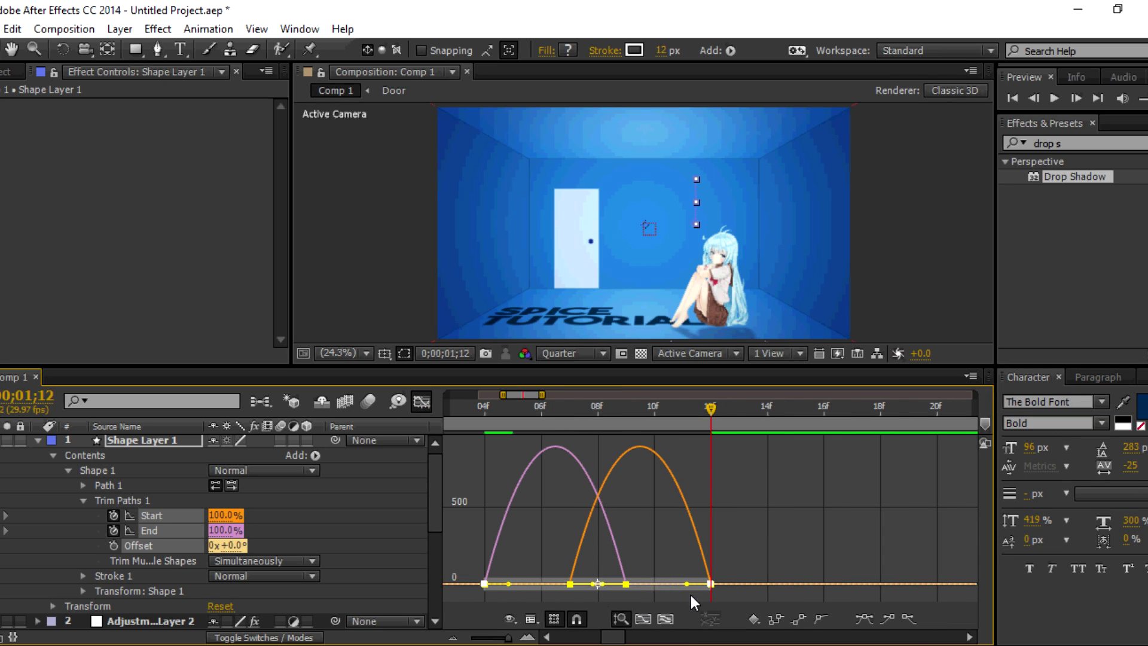
{"action": "key", "text": "shift+F3"}
Show about three seconds of timeline and start the work area at the line animation
{"action": "left_click_drag", "start_coordinate": [508, 638], "coordinate": [497, 638]}
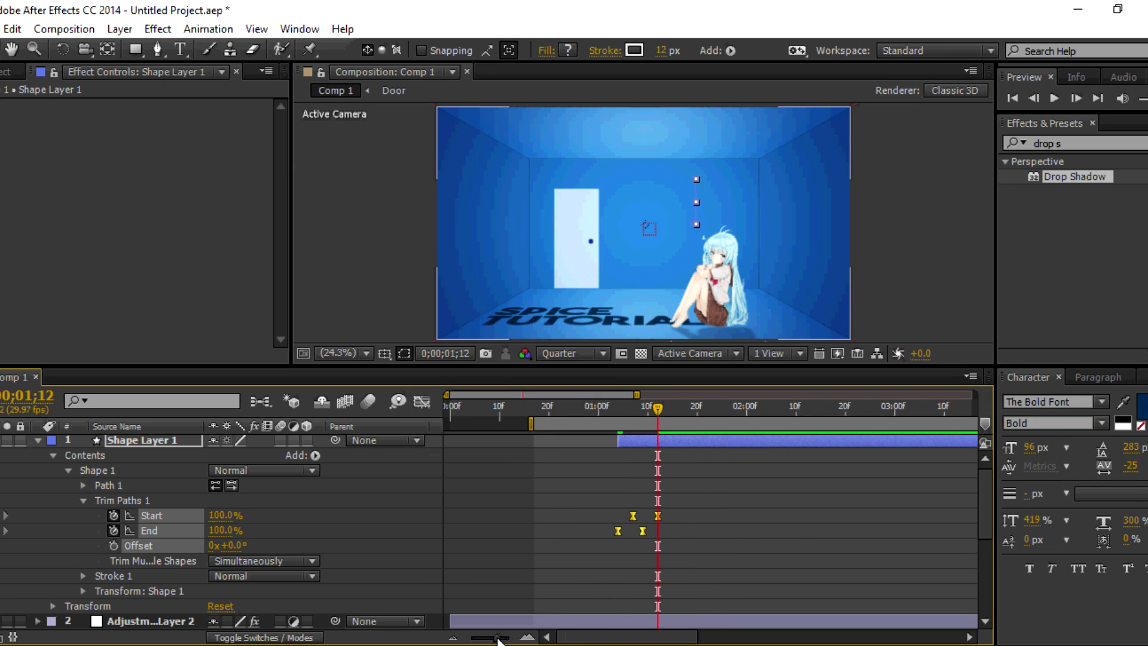
{"action": "left_click_drag", "start_coordinate": [529, 421], "coordinate": [615, 423]}
{"action": "key", "text": "F2"}
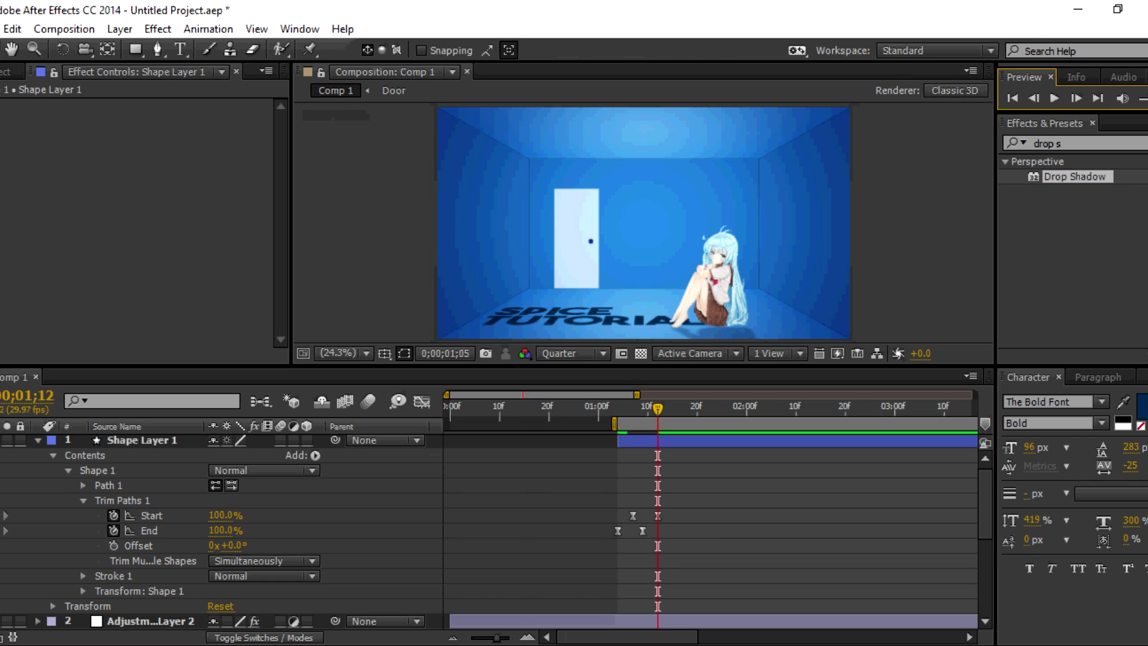
Shift the line's Start and End trim keyframes later and preview the animation
{"action": "left_click_drag", "start_coordinate": [729, 486], "coordinate": [628, 556]}
{"action": "mouse_move", "coordinate": [632, 515]}
{"action": "left_mouse_down"}
{"action": "mouse_move", "coordinate": [653, 515]}
{"action": "mouse_move", "coordinate": [658, 540]}
{"action": "mouse_move", "coordinate": [647, 515]}
{"action": "mouse_move", "coordinate": [696, 515]}
{"action": "left_mouse_up"}
{"action": "key", "text": "KP_0"}
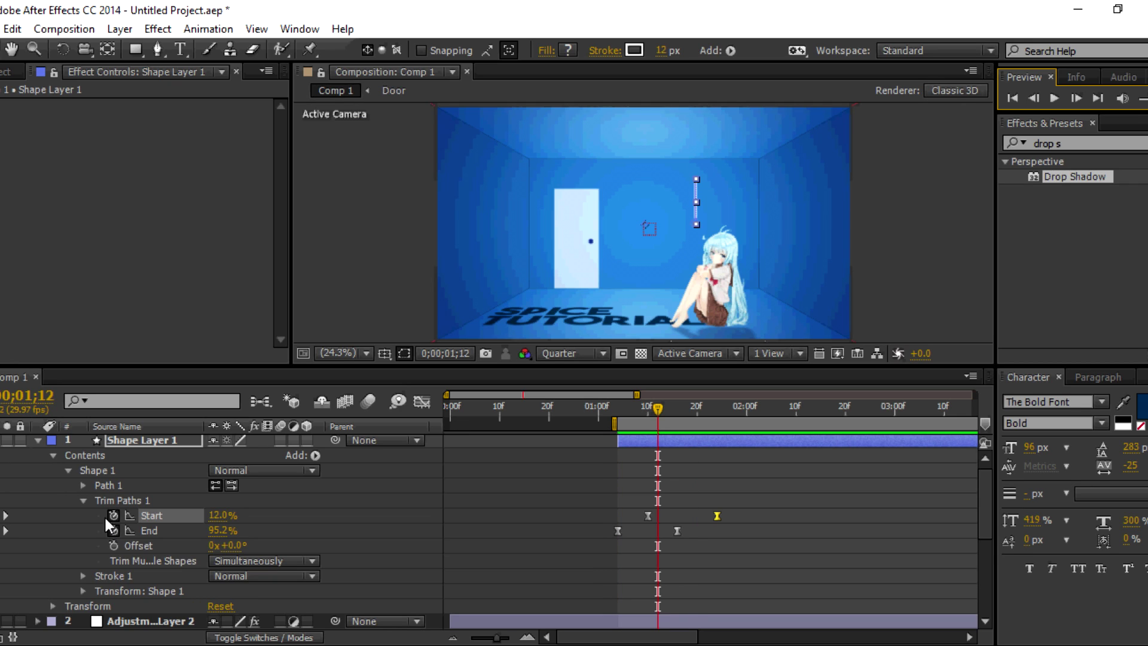
{"action": "left_click", "coordinate": [11, 538]}
{"action": "left_click", "coordinate": [6, 514]}
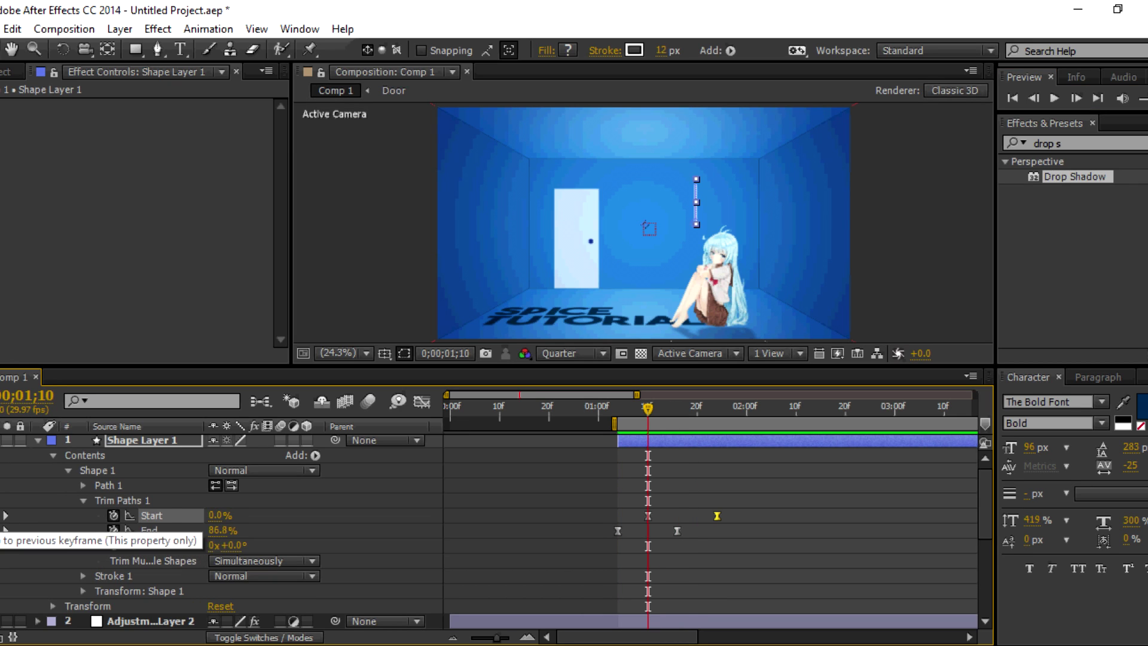
Enable Motion Blur and 3D on the line layer, checking it from a custom view
{"action": "left_click", "coordinate": [280, 441]}
{"action": "left_click", "coordinate": [307, 440]}
{"action": "left_click", "coordinate": [171, 442]}
{"action": "left_click", "coordinate": [696, 353]}
{"action": "left_click", "coordinate": [707, 516]}
{"action": "left_click", "coordinate": [696, 354]}
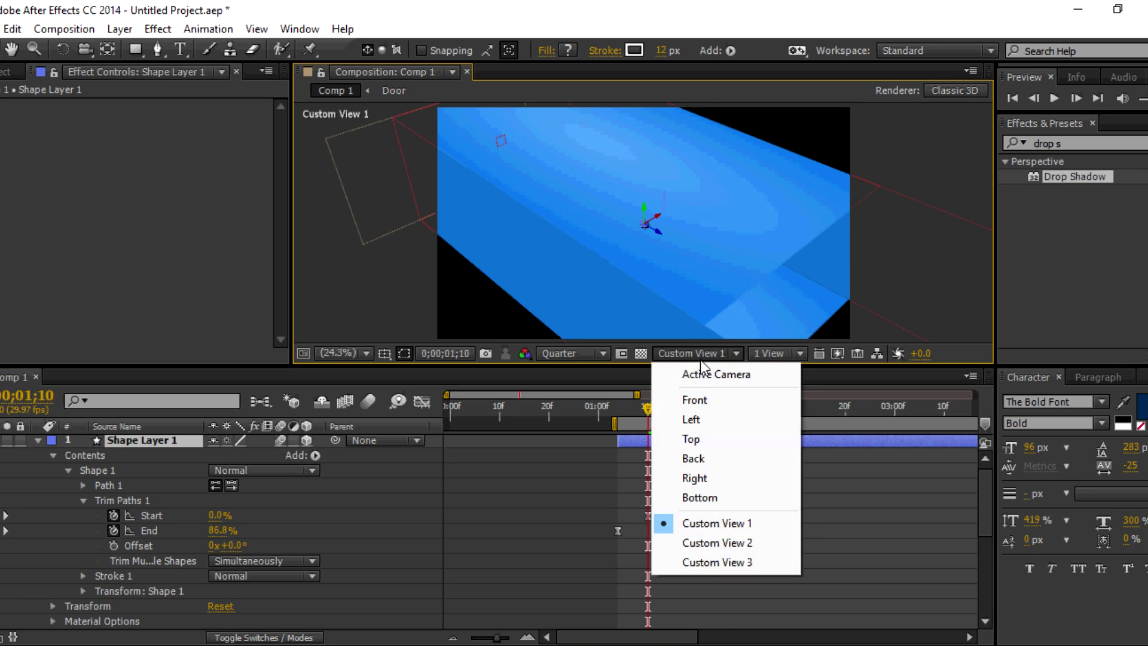
{"action": "left_click", "coordinate": [712, 369]}
Adjust the line's Position to lower it and set its depth near the girl
{"action": "key", "text": "r"}
{"action": "key", "text": "p"}
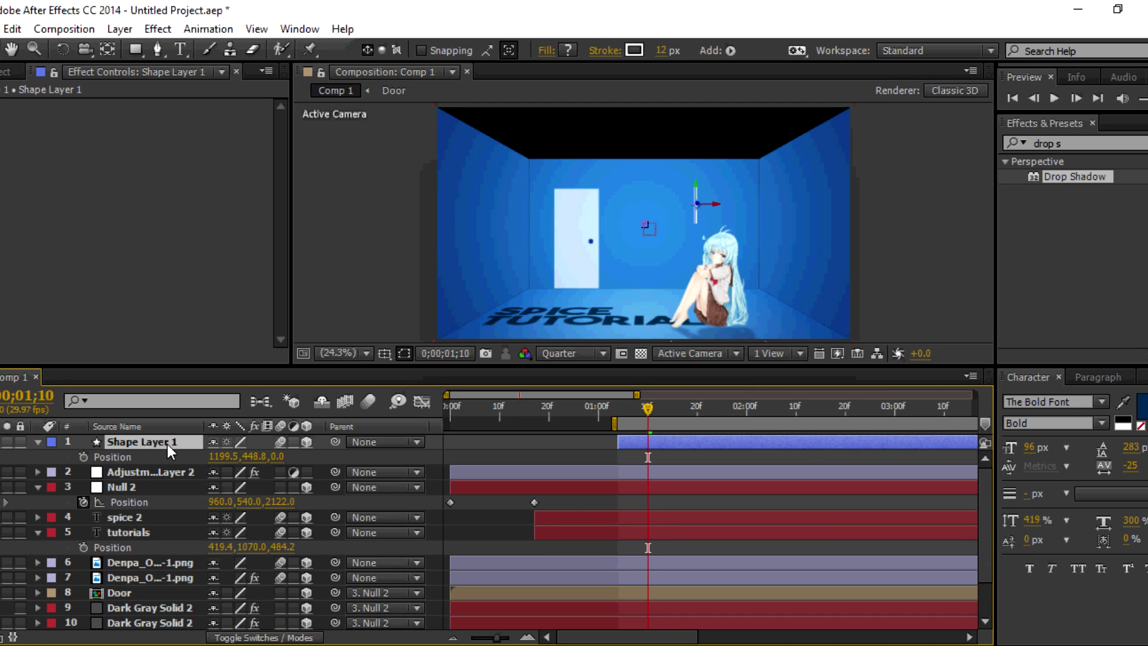
{"action": "mouse_move", "coordinate": [279, 456]}
{"action": "left_mouse_down"}
{"action": "mouse_move", "coordinate": [236, 476]}
{"action": "mouse_move", "coordinate": [480, 473]}
{"action": "left_mouse_up"}
{"action": "left_click_drag", "start_coordinate": [282, 456], "coordinate": [538, 449]}
{"action": "left_click_drag", "start_coordinate": [251, 456], "coordinate": [385, 464]}
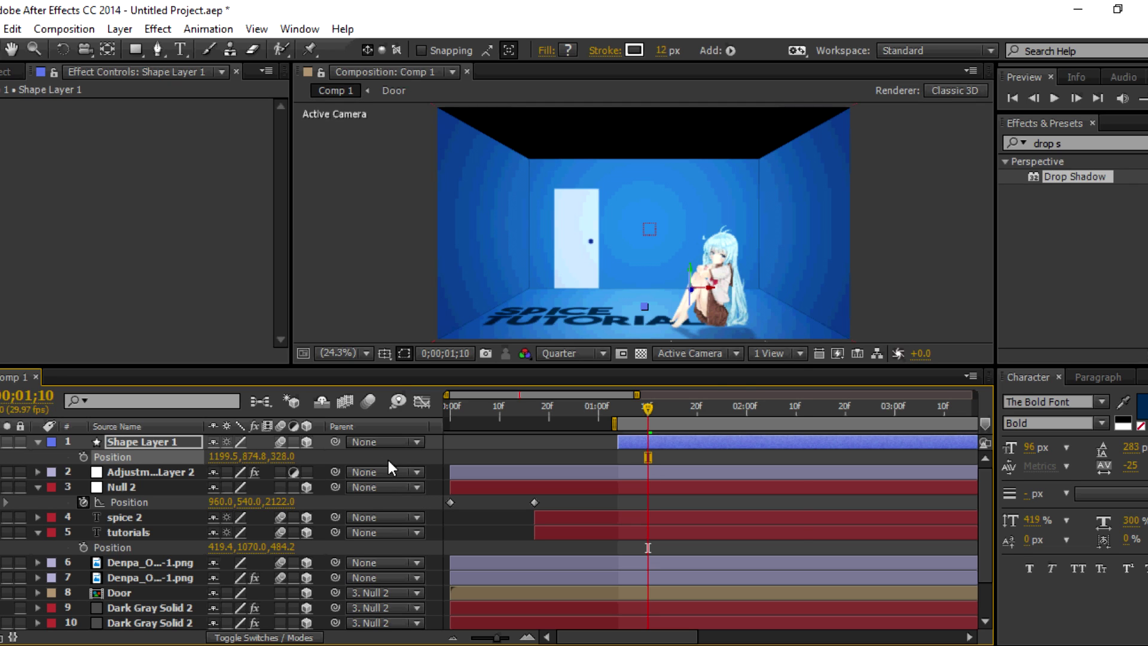
{"action": "left_click", "coordinate": [693, 352]}
{"action": "left_click", "coordinate": [737, 520]}
{"action": "left_click_drag", "start_coordinate": [341, 469], "coordinate": [325, 468]}
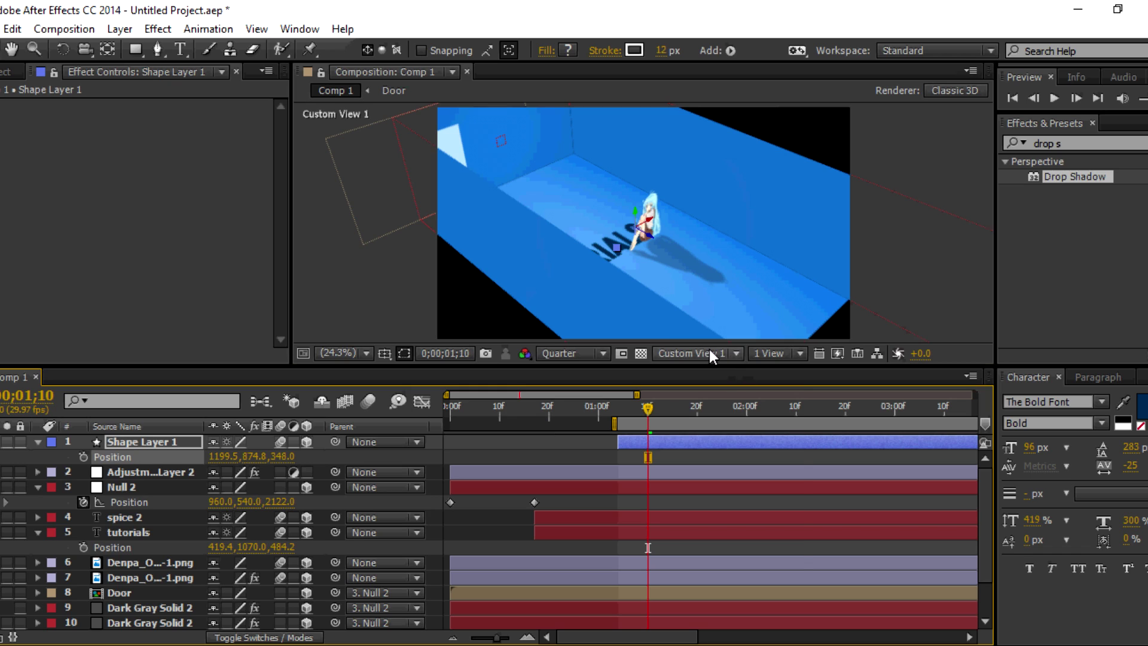
{"action": "key", "text": "F12"}
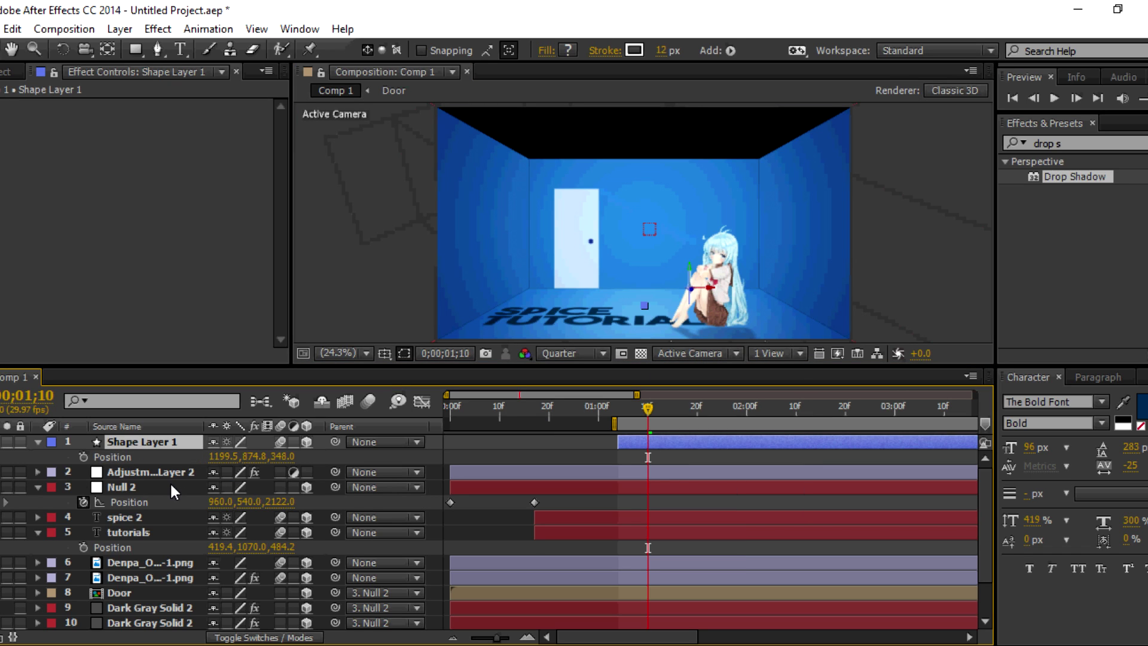
Raise the line beside the girl's head and tilt it with Z Rotation
{"action": "key", "text": "r"}
{"action": "left_click_drag", "start_coordinate": [224, 502], "coordinate": [204, 502]}
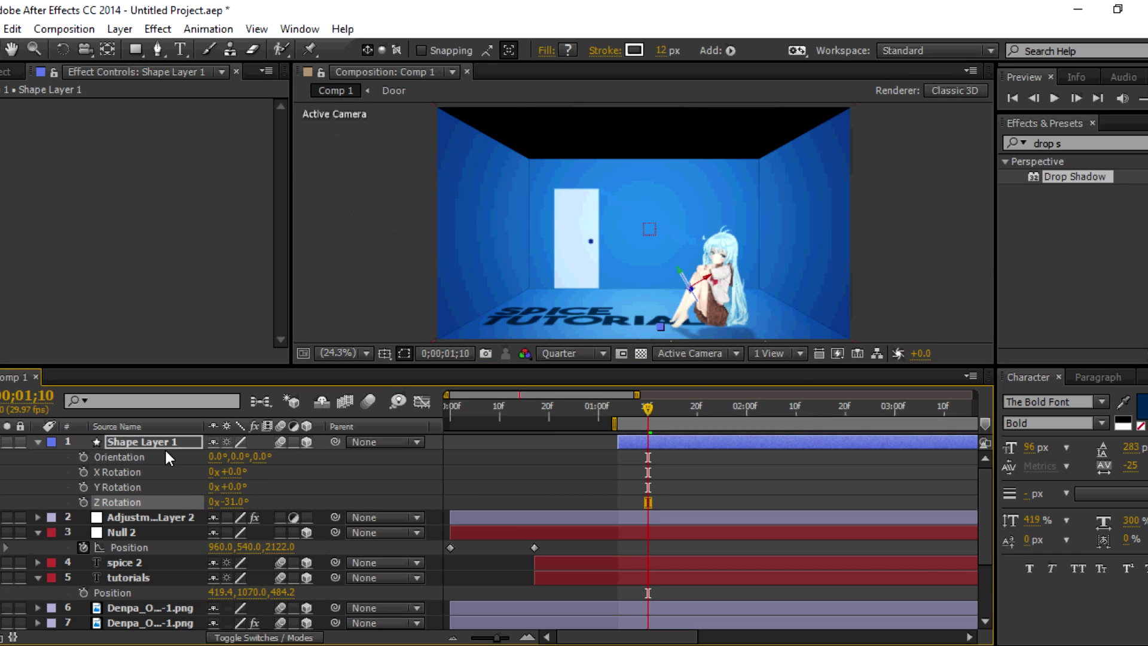
{"action": "key", "text": "p"}
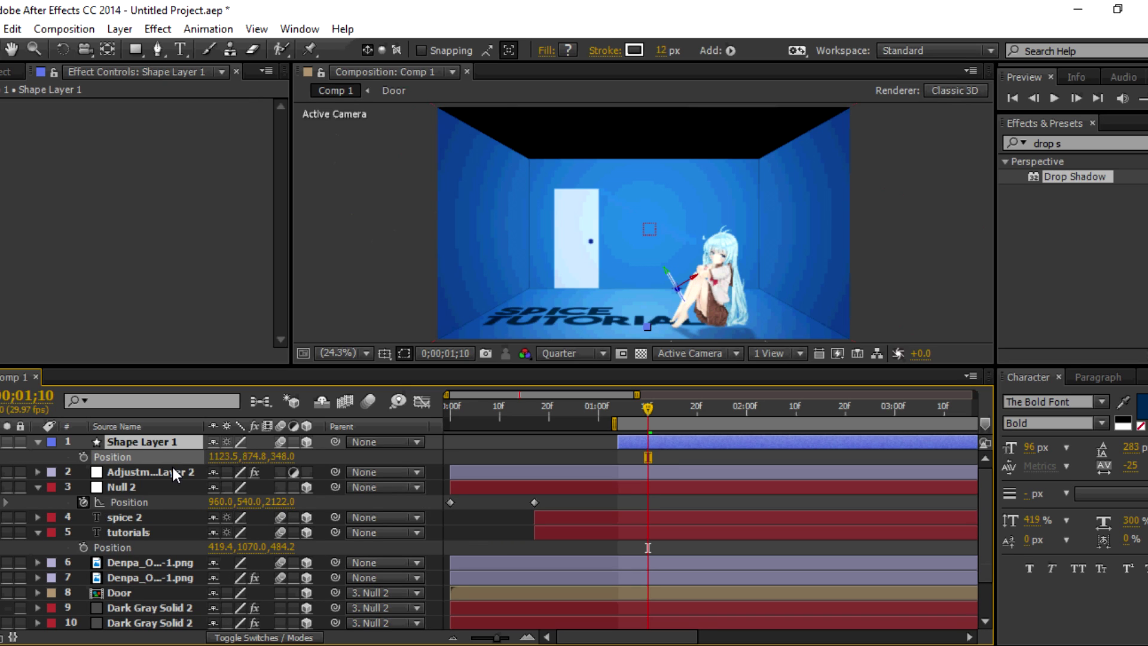
{"action": "left_click_drag", "start_coordinate": [251, 456], "coordinate": [109, 445]}
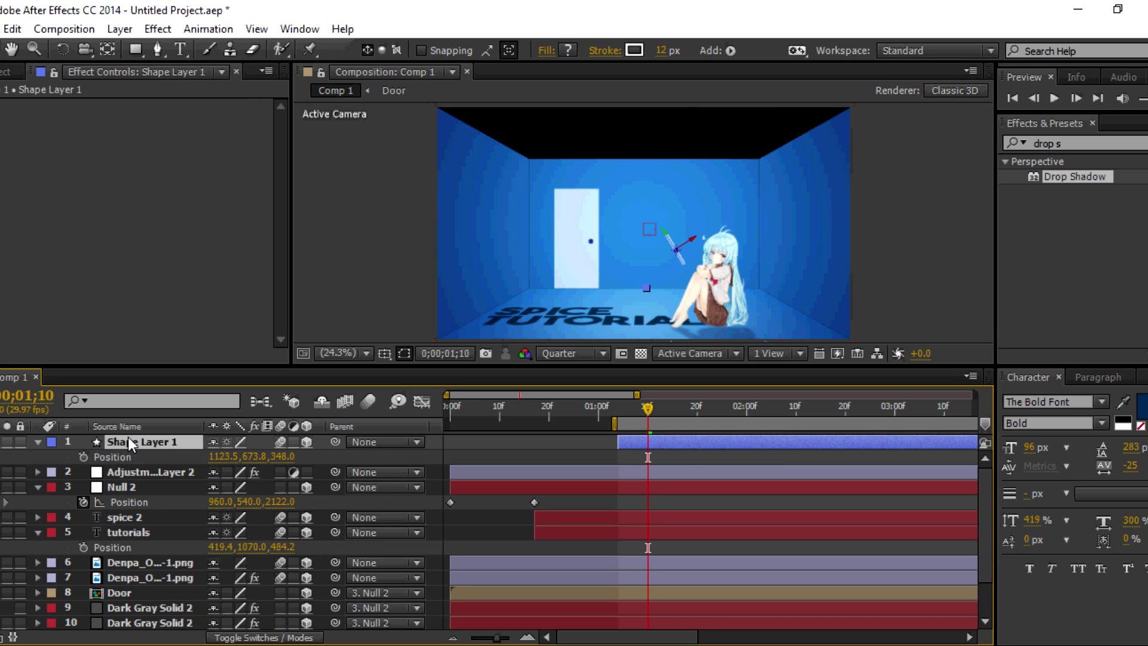
{"action": "key", "text": "r"}
{"action": "left_click_drag", "start_coordinate": [230, 502], "coordinate": [210, 508]}
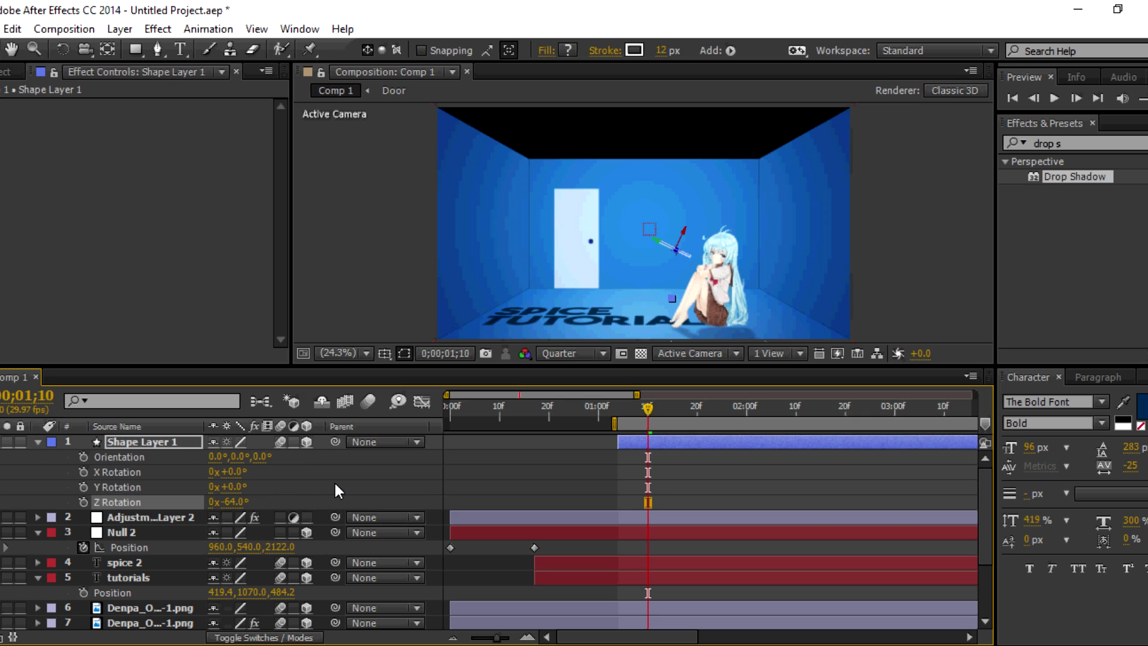
{"action": "left_click", "coordinate": [335, 483]}
{"action": "left_click", "coordinate": [181, 439]}
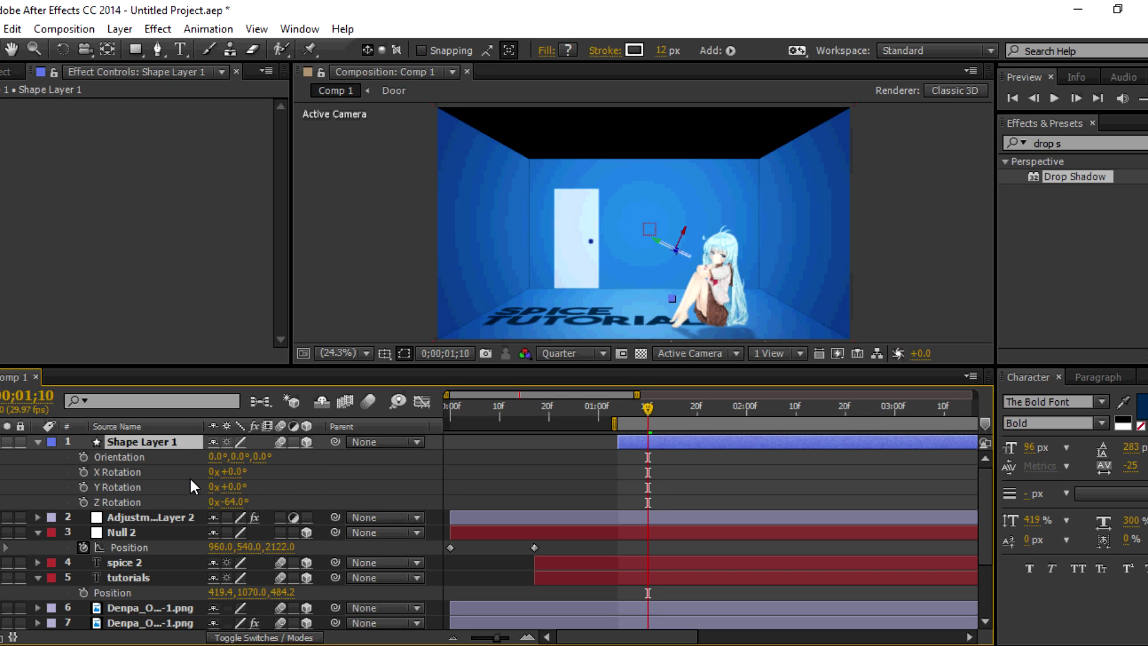
{"action": "mouse_move", "coordinate": [233, 509]}
{"action": "left_mouse_down"}
{"action": "mouse_move", "coordinate": [207, 507]}
{"action": "mouse_move", "coordinate": [251, 513]}
{"action": "left_mouse_up"}
Duplicate the line layer into Shape Layer 2
{"action": "key", "text": "ctrl+d"}
{"action": "left_click", "coordinate": [178, 458]}
{"action": "scroll", "coordinate": [700, 214], "scroll_direction": "up", "scroll_amount": 2}
Move the first line up and right beside the head, rotated to about -48°
{"action": "scroll", "coordinate": [718, 286], "scroll_direction": "up", "scroll_amount": 1}
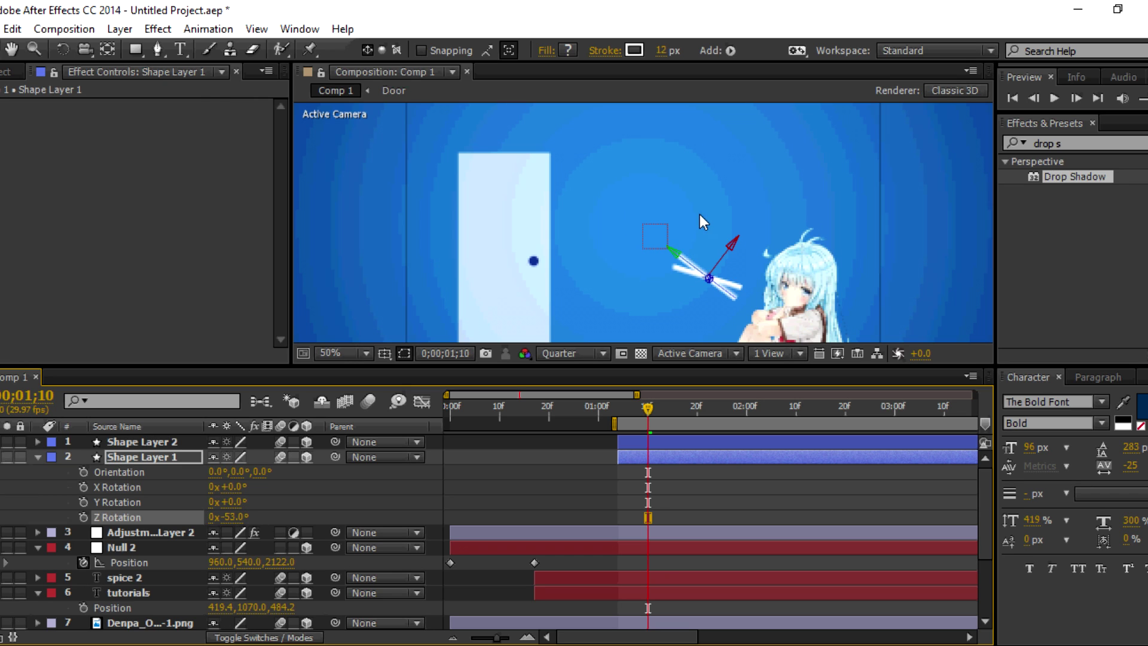
{"action": "left_click", "coordinate": [727, 295]}
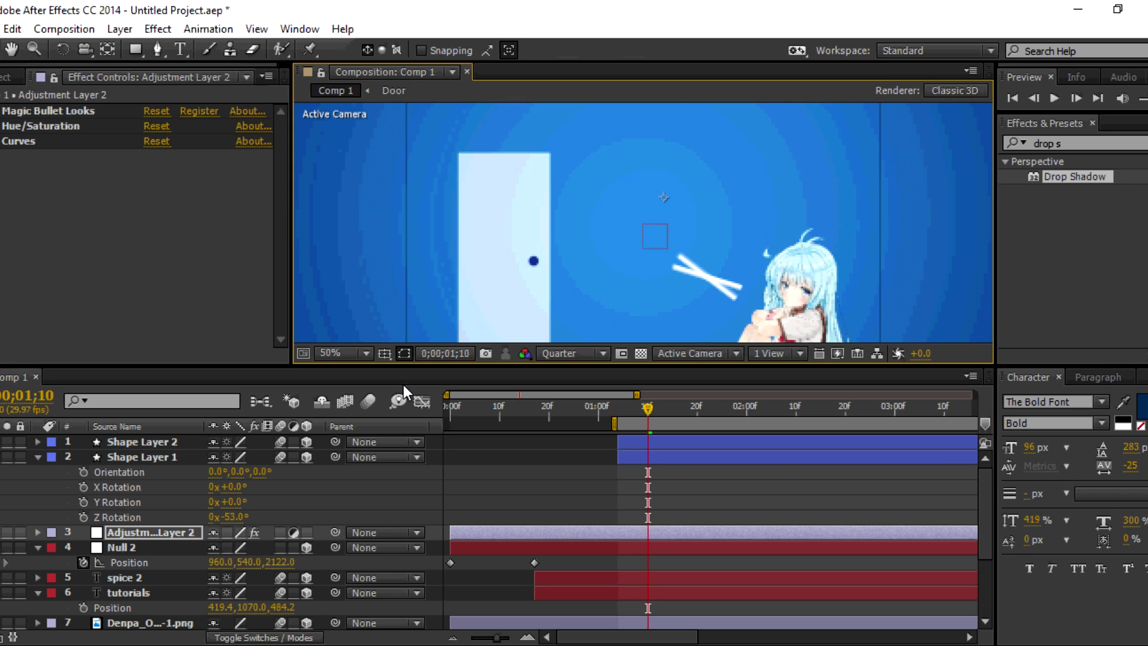
{"action": "left_click", "coordinate": [175, 457]}
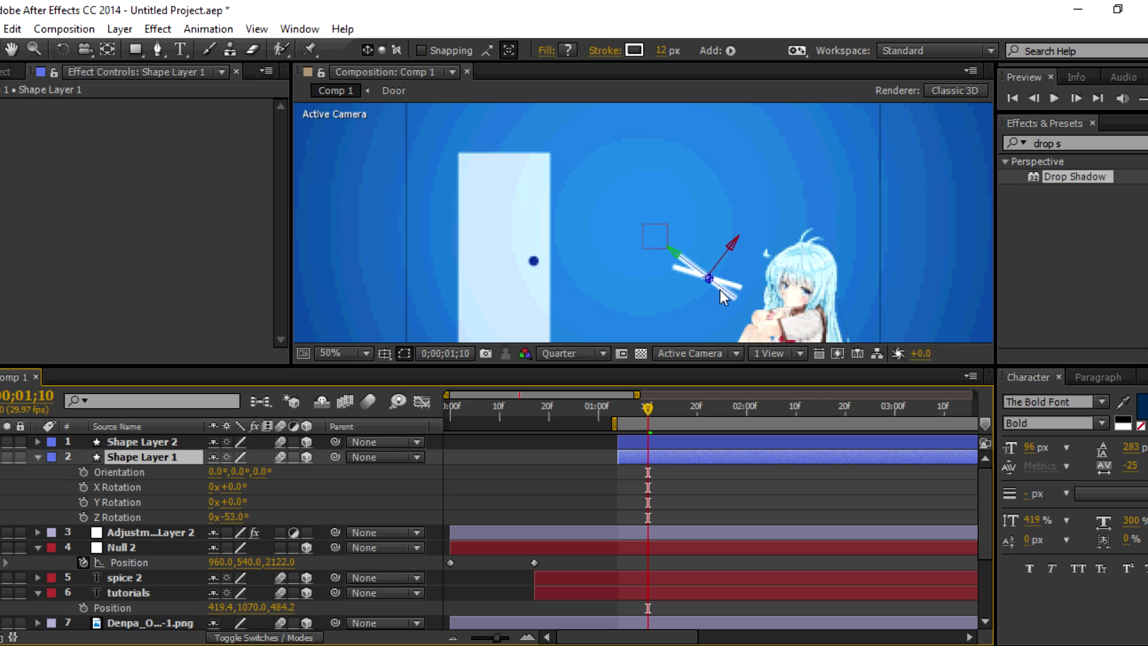
{"action": "left_click_drag", "start_coordinate": [724, 270], "coordinate": [739, 217]}
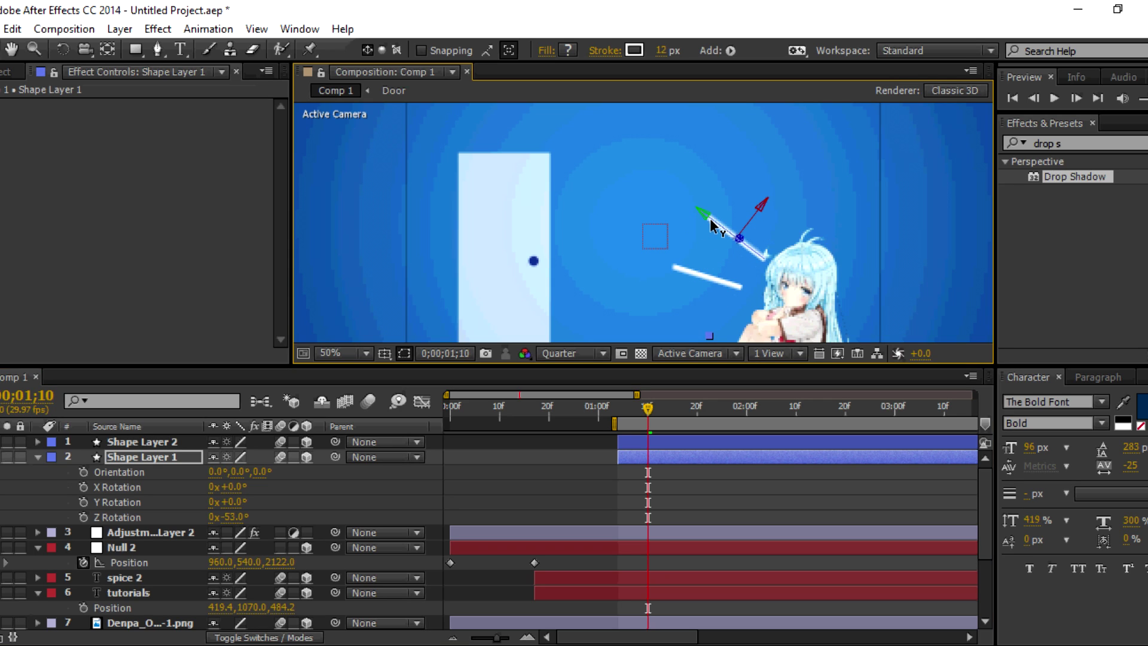
{"action": "left_click_drag", "start_coordinate": [229, 517], "coordinate": [231, 518]}
{"action": "left_click", "coordinate": [184, 460]}
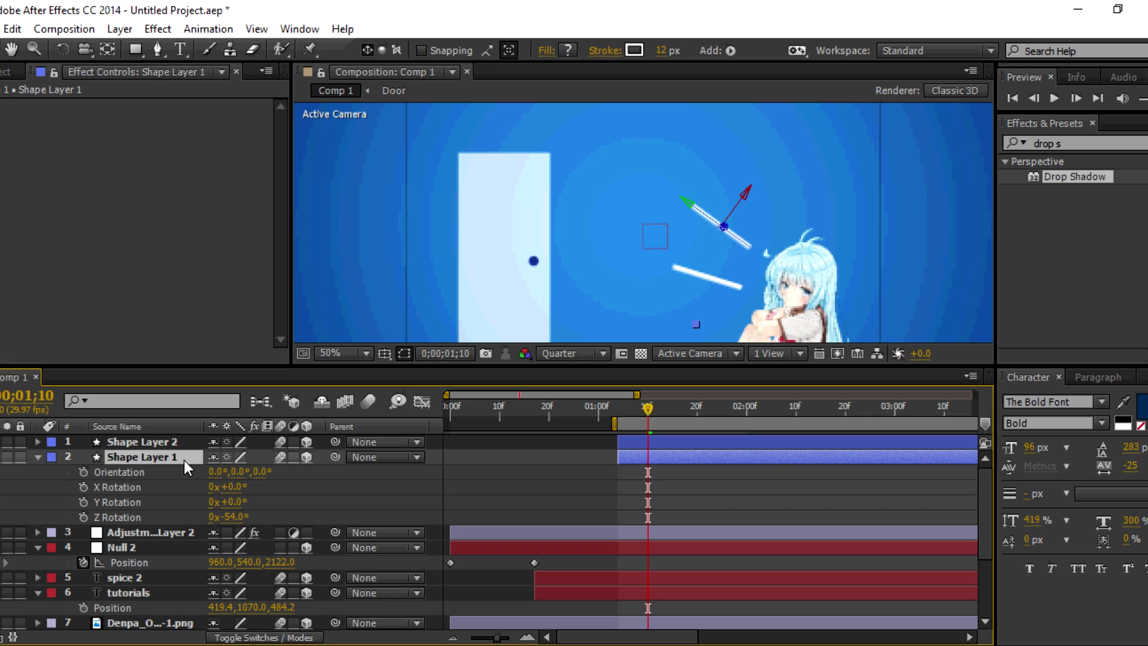
Duplicate a third line, rotate it to about -25° near the head, and start it a few frames later
{"action": "key", "text": "ctrl+d"}
{"action": "left_click", "coordinate": [179, 472]}
{"action": "left_click_drag", "start_coordinate": [230, 531], "coordinate": [262, 528]}
{"action": "left_click_drag", "start_coordinate": [761, 223], "coordinate": [801, 194]}
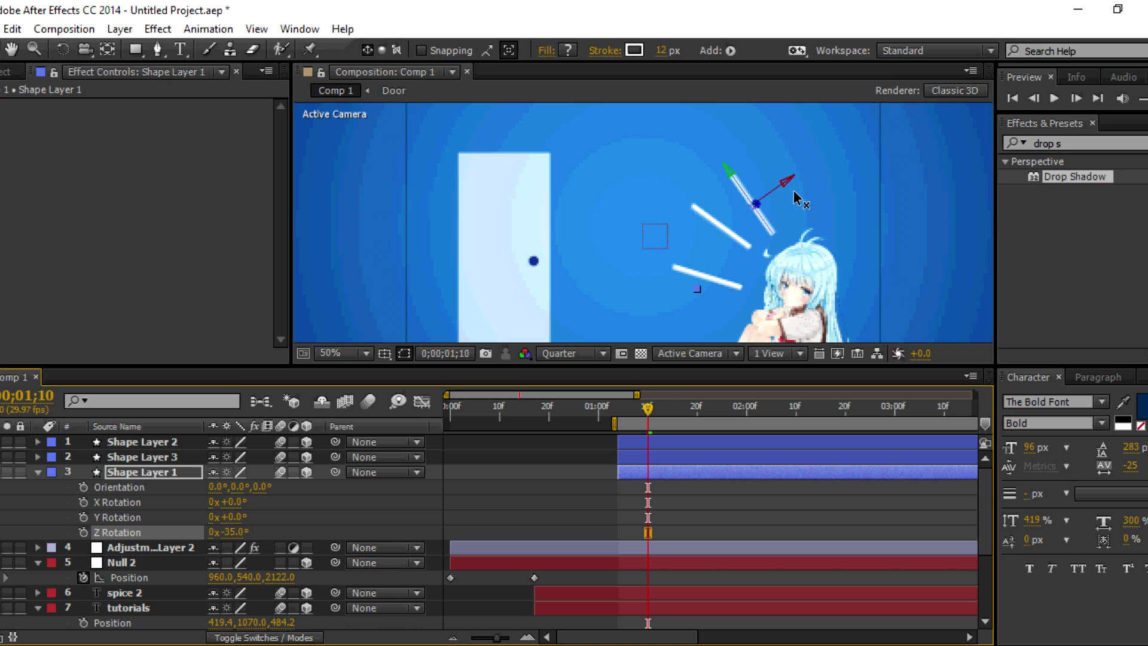
{"action": "left_click_drag", "start_coordinate": [739, 171], "coordinate": [736, 167]}
{"action": "left_click_drag", "start_coordinate": [245, 532], "coordinate": [253, 532]}
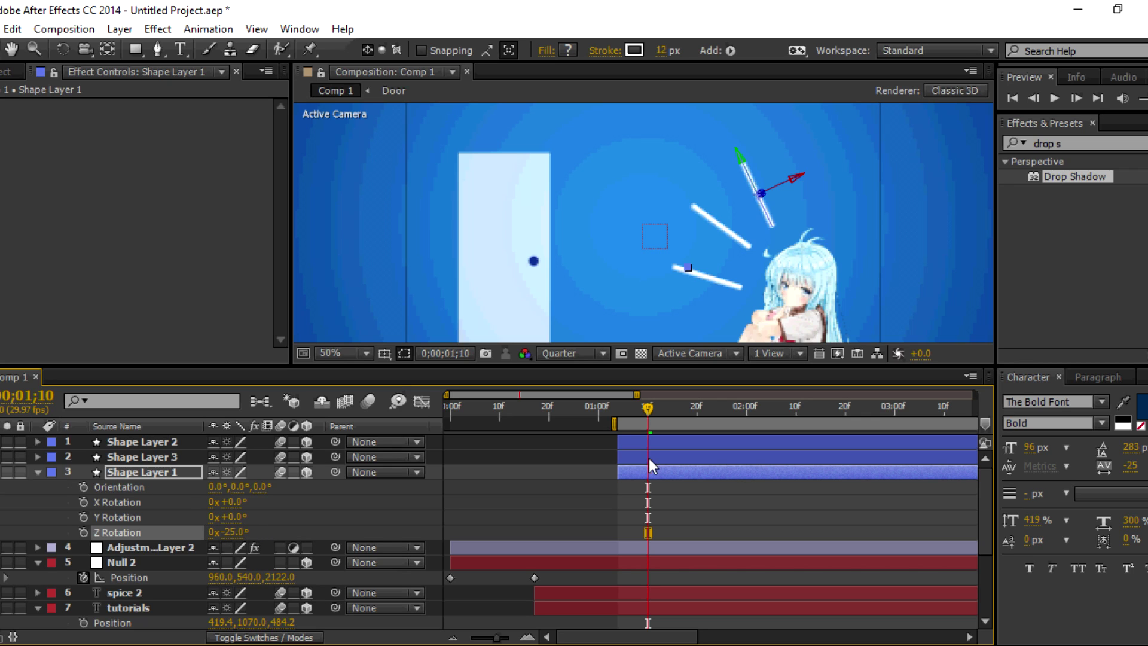
{"action": "left_click_drag", "start_coordinate": [630, 454], "coordinate": [654, 473]}
Parent the three line layers and the spice 2 and tutorials text to Null 2
{"action": "left_click", "coordinate": [388, 443]}
{"action": "left_click", "coordinate": [374, 469], "text": "shift"}
{"action": "left_click_drag", "start_coordinate": [334, 472], "coordinate": [177, 563]}
{"action": "left_click_drag", "start_coordinate": [434, 583], "coordinate": [418, 604]}
{"action": "left_click_drag", "start_coordinate": [334, 593], "coordinate": [169, 565]}
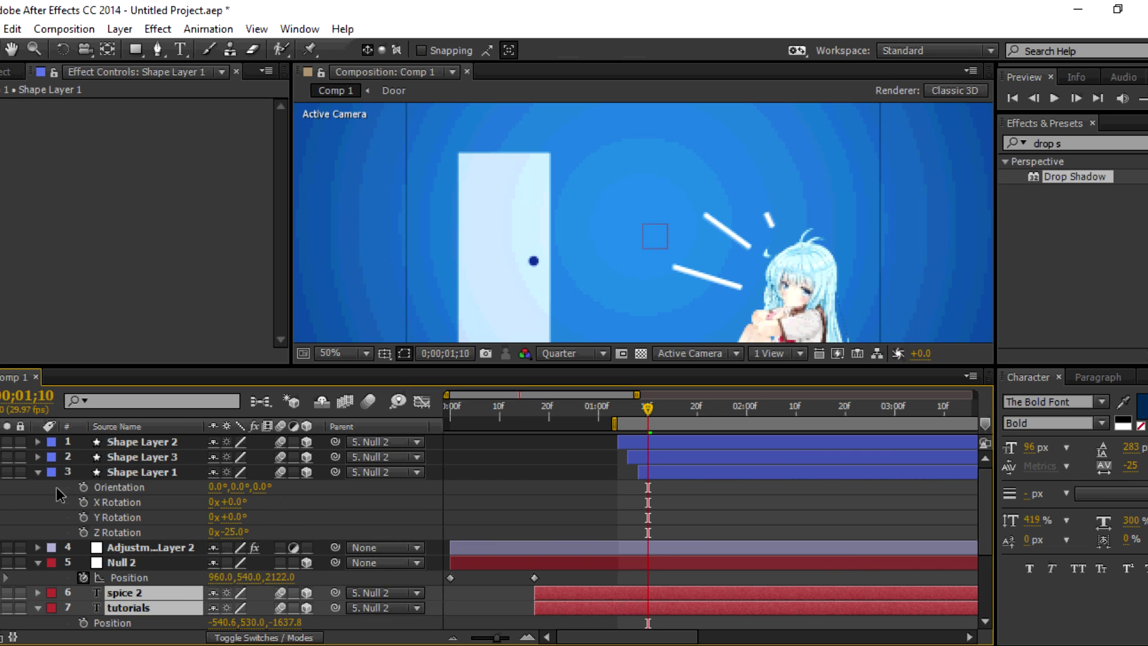
Parent both Denpa girl layers to Null 2 and move the line layers below Null 2
{"action": "left_click", "coordinate": [37, 472]}
{"action": "left_click", "coordinate": [464, 593], "text": "shift"}
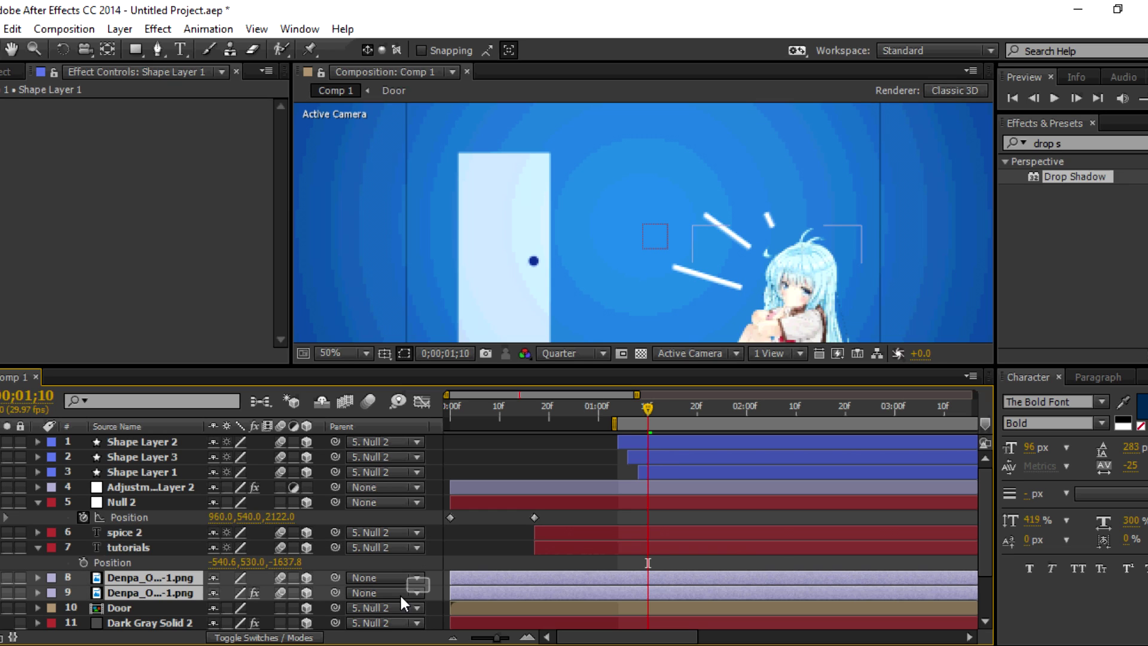
{"action": "left_click_drag", "start_coordinate": [335, 578], "coordinate": [36, 500]}
{"action": "left_click", "coordinate": [35, 501]}
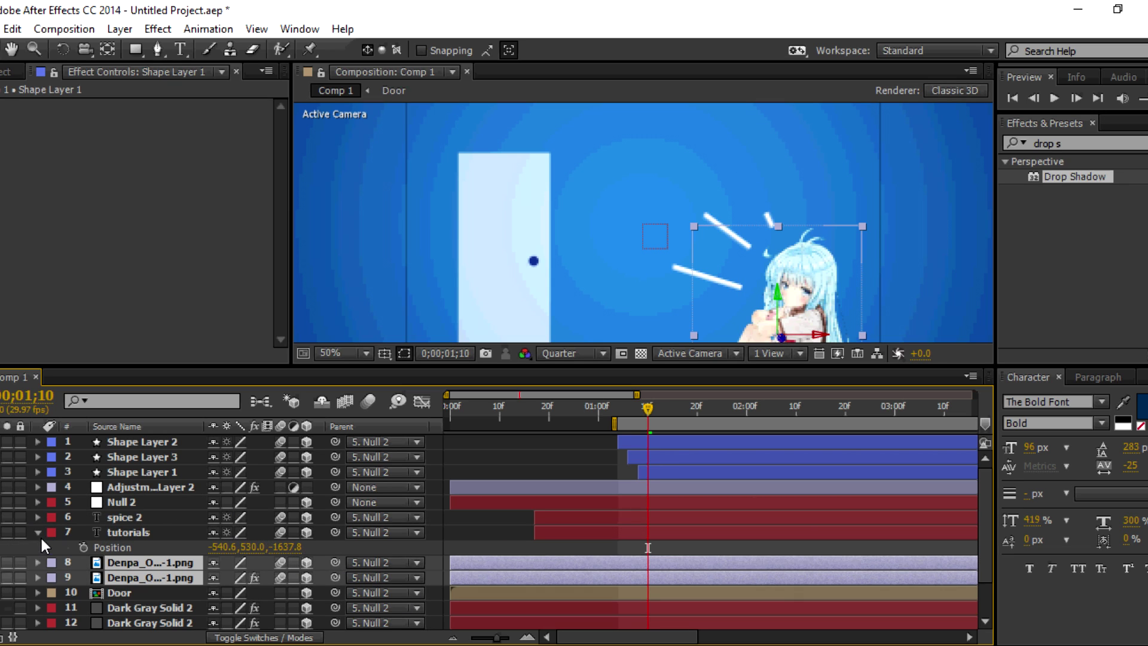
{"action": "left_click", "coordinate": [38, 533]}
{"action": "left_click", "coordinate": [137, 471]}
{"action": "left_click", "coordinate": [125, 441], "text": "shift"}
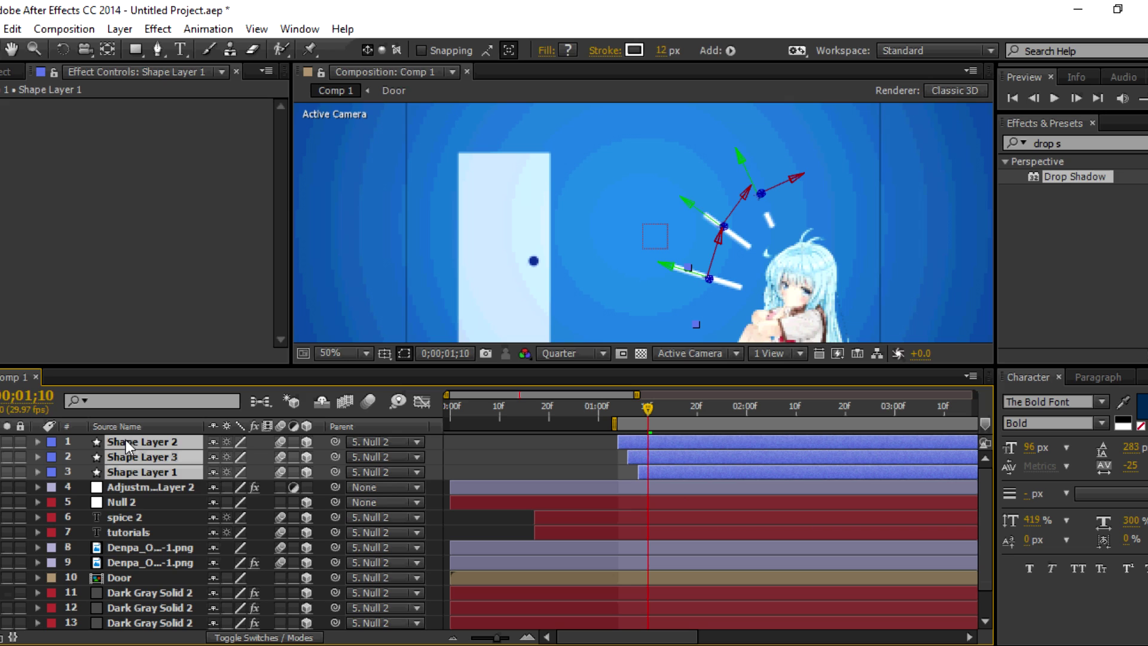
{"action": "left_click_drag", "start_coordinate": [125, 440], "coordinate": [126, 505]}
Show the full ten-second timeline, fit the comp in the viewer, and keyframe Null 2's Position at frame 0
{"action": "left_click_drag", "start_coordinate": [637, 394], "coordinate": [974, 395]}
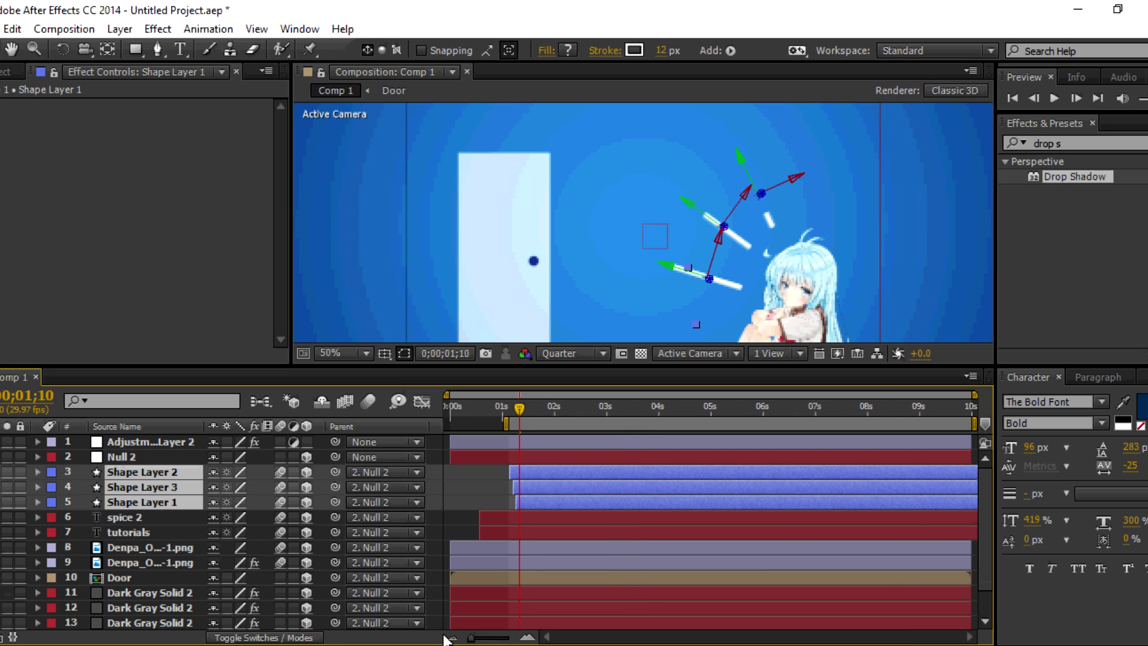
{"action": "left_click", "coordinate": [330, 352]}
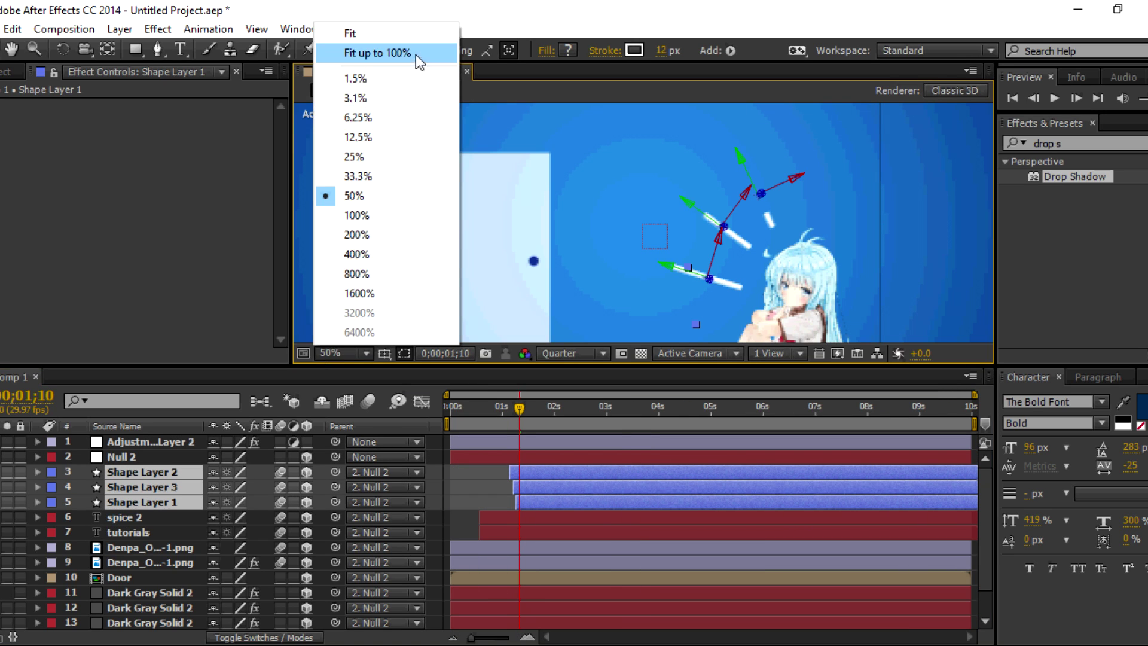
{"action": "left_click", "coordinate": [385, 51]}
{"action": "key", "text": "F2"}
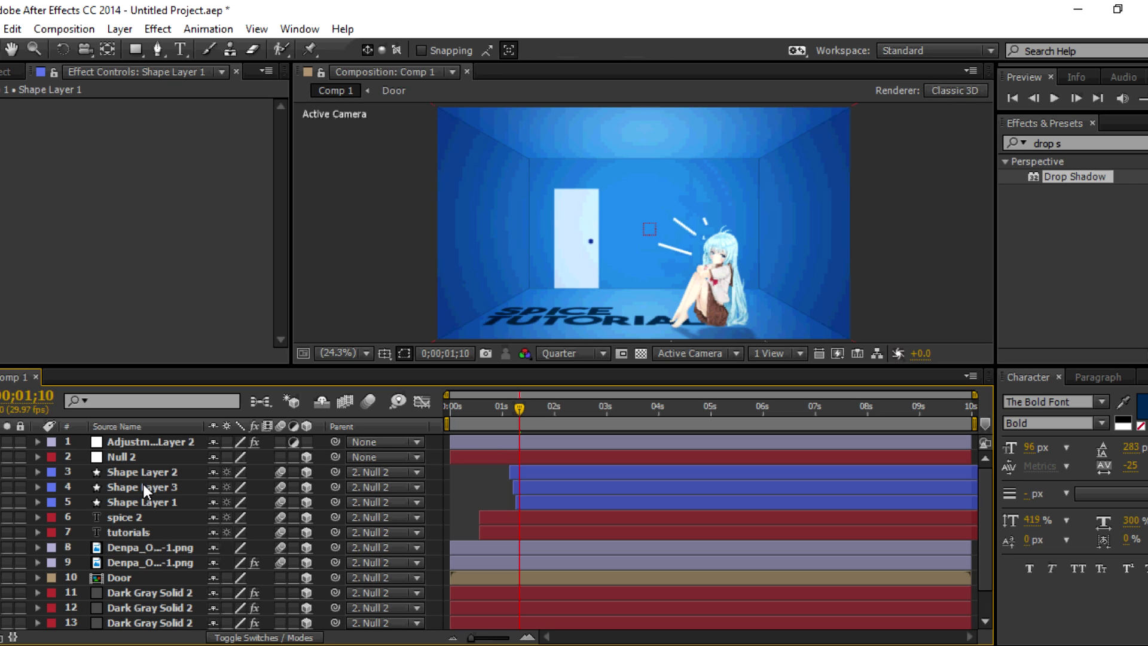
{"action": "left_click", "coordinate": [136, 458]}
{"action": "key", "text": "p"}
{"action": "left_click", "coordinate": [5, 472]}
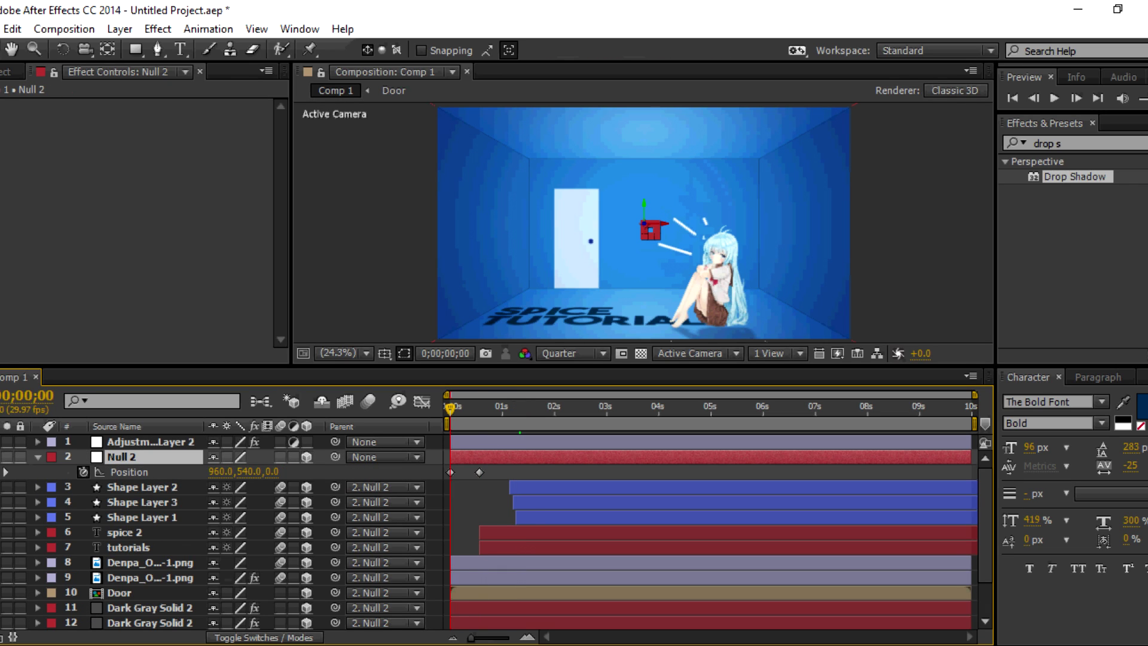
{"action": "left_click", "coordinate": [5, 472]}
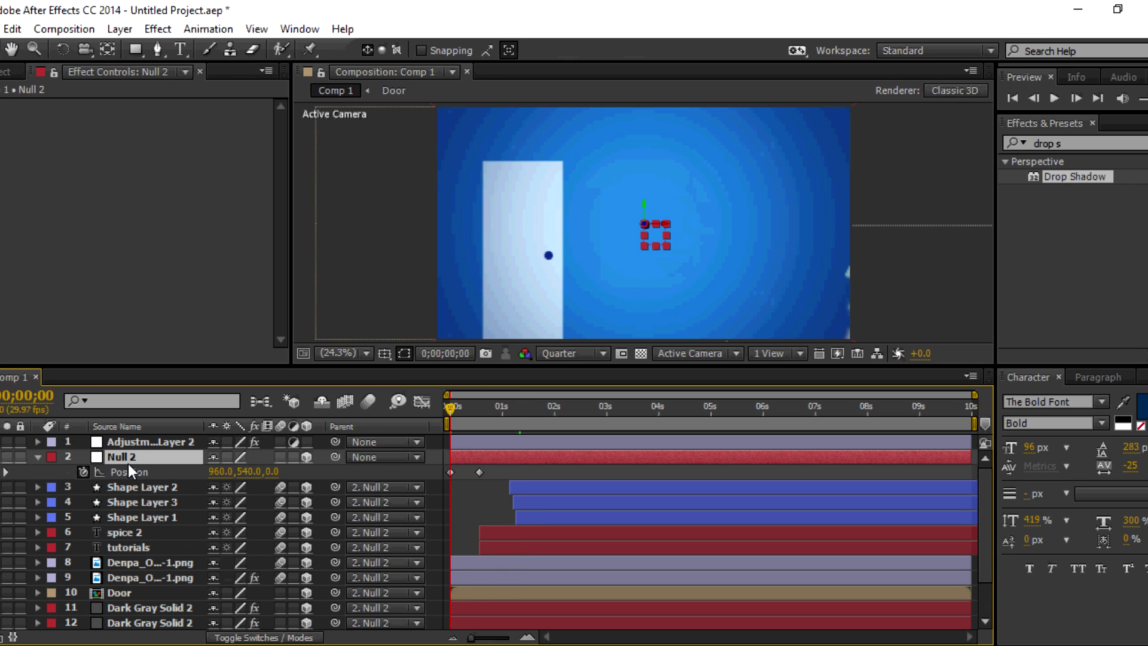
Start X Rotation and Z Rotation keyframes on Null 2 and show only its keyframed properties
{"action": "key", "text": "s"}
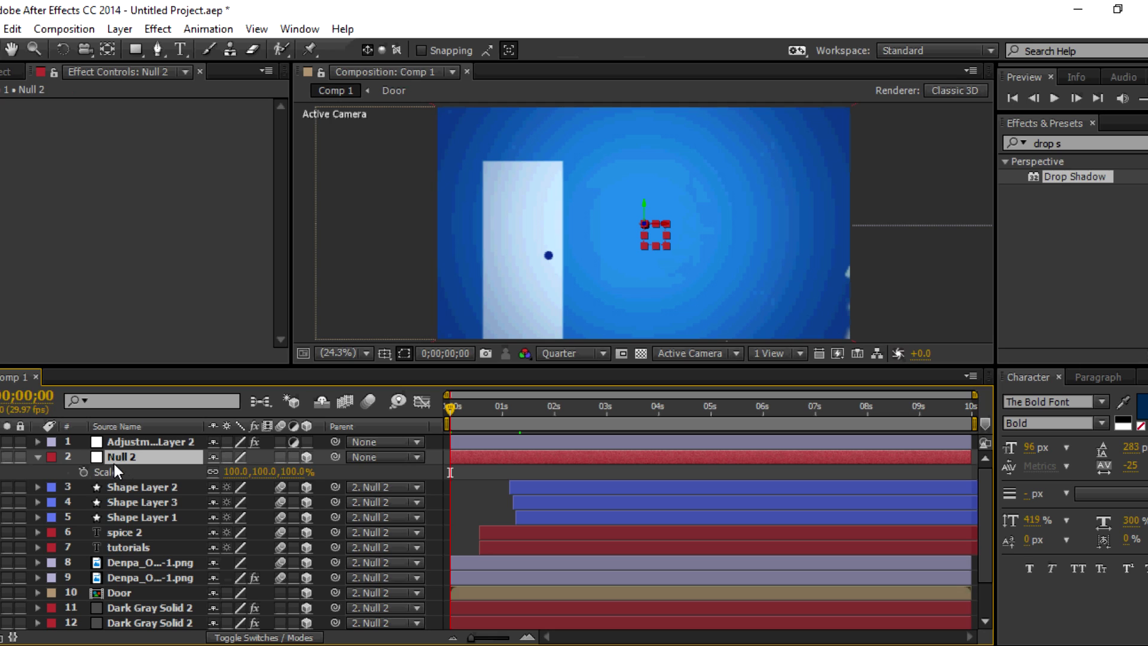
{"action": "key", "text": "r"}
{"action": "left_click", "coordinate": [83, 516]}
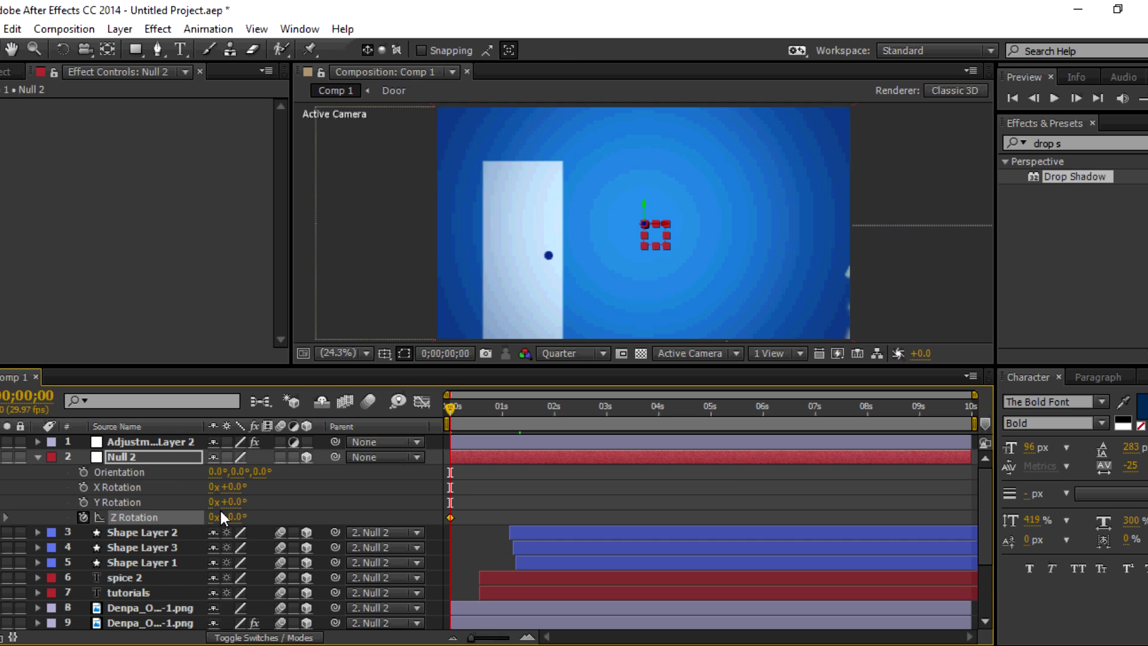
{"action": "left_click", "coordinate": [84, 487]}
{"action": "left_click", "coordinate": [167, 446]}
{"action": "left_click", "coordinate": [156, 458]}
{"action": "key", "text": "u"}
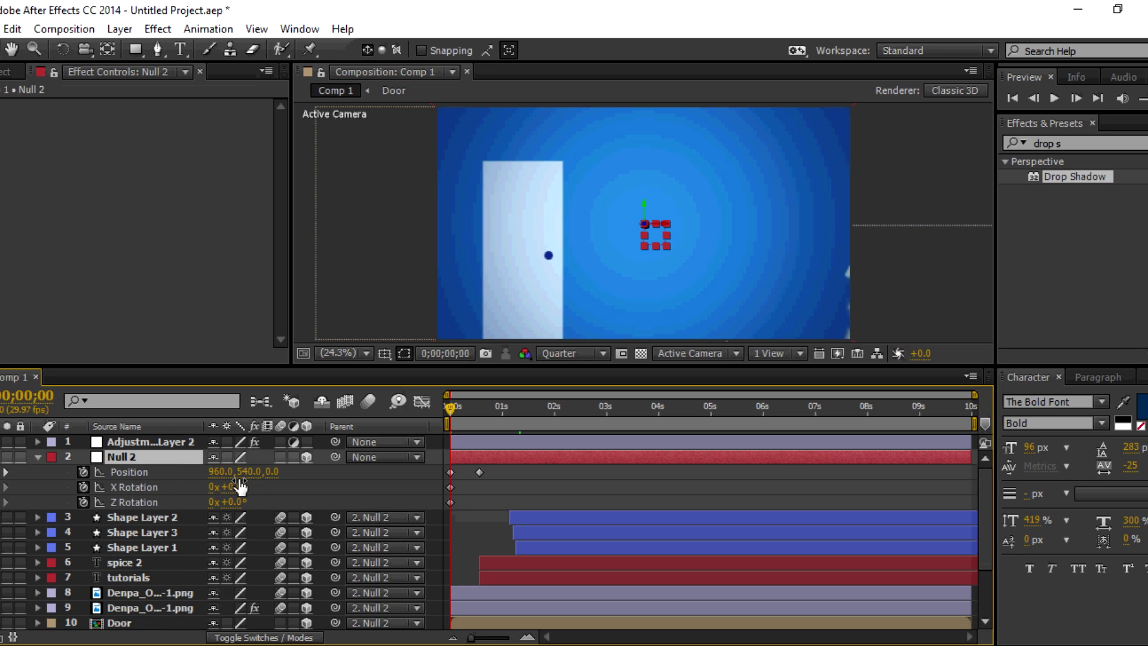
Set Null 2's starting Position to X 1108 and depth -821
{"action": "mouse_move", "coordinate": [273, 471]}
{"action": "left_mouse_down"}
{"action": "mouse_move", "coordinate": [238, 507]}
{"action": "mouse_move", "coordinate": [251, 506]}
{"action": "left_mouse_up"}
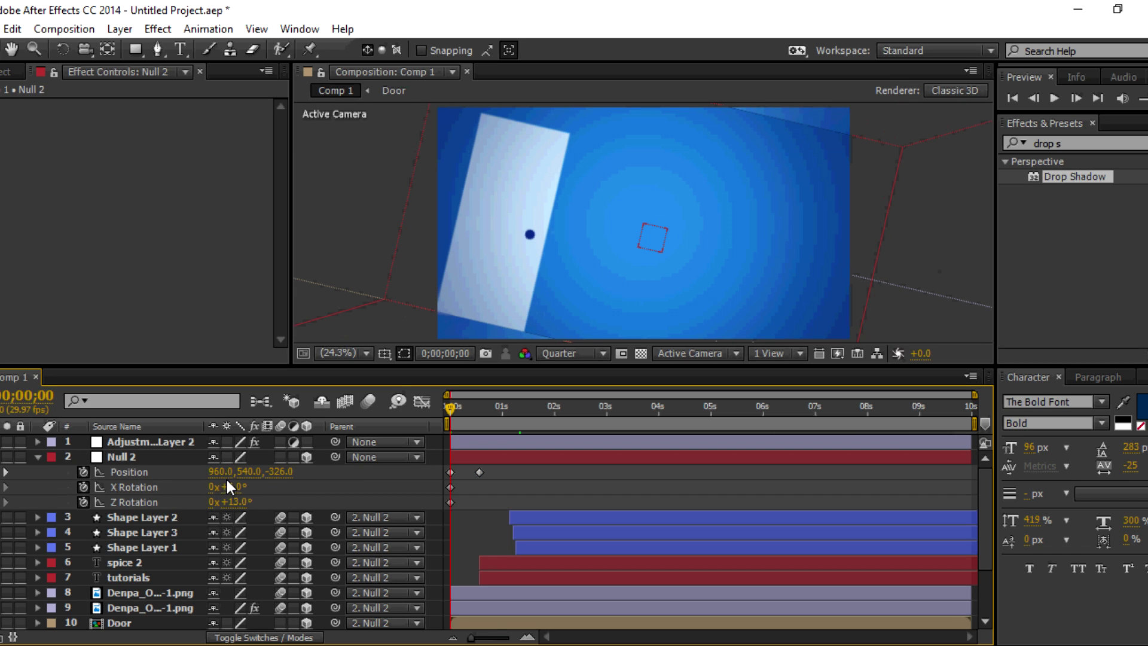
{"action": "mouse_move", "coordinate": [219, 472]}
{"action": "left_mouse_down"}
{"action": "mouse_move", "coordinate": [291, 474]}
{"action": "mouse_move", "coordinate": [130, 543]}
{"action": "left_mouse_up"}
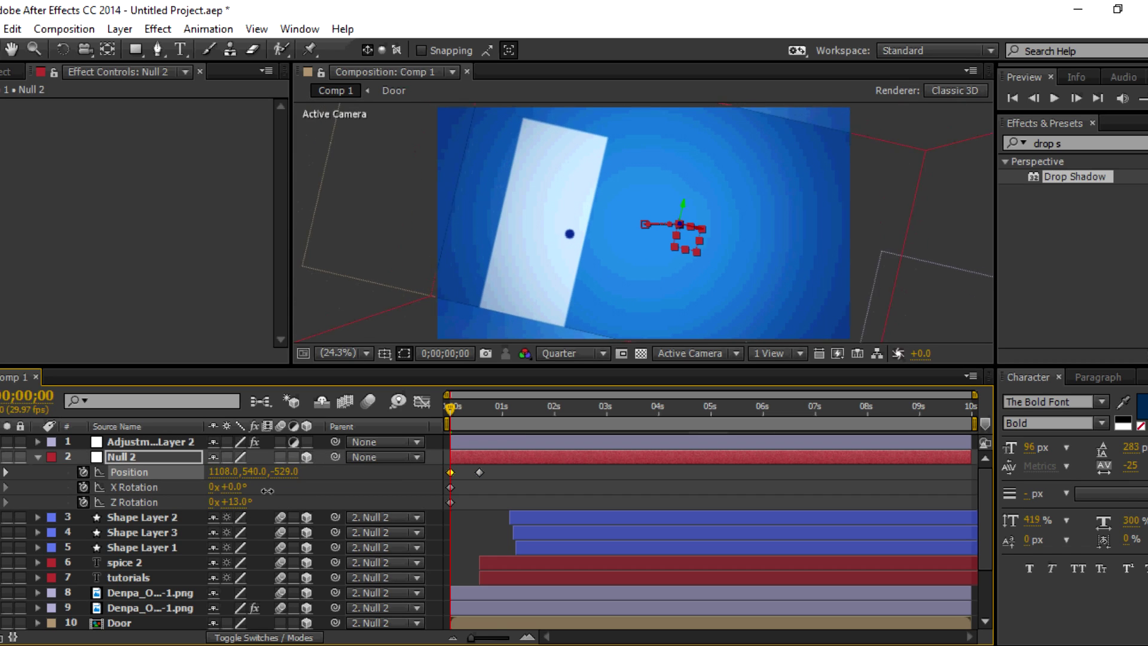
{"action": "left_click", "coordinate": [484, 473]}
At frame 24, key Null 2's Z Rotation at -4° and Position 960,540,2172 to frame the whole room
{"action": "left_click_drag", "start_coordinate": [485, 472], "coordinate": [492, 473]}
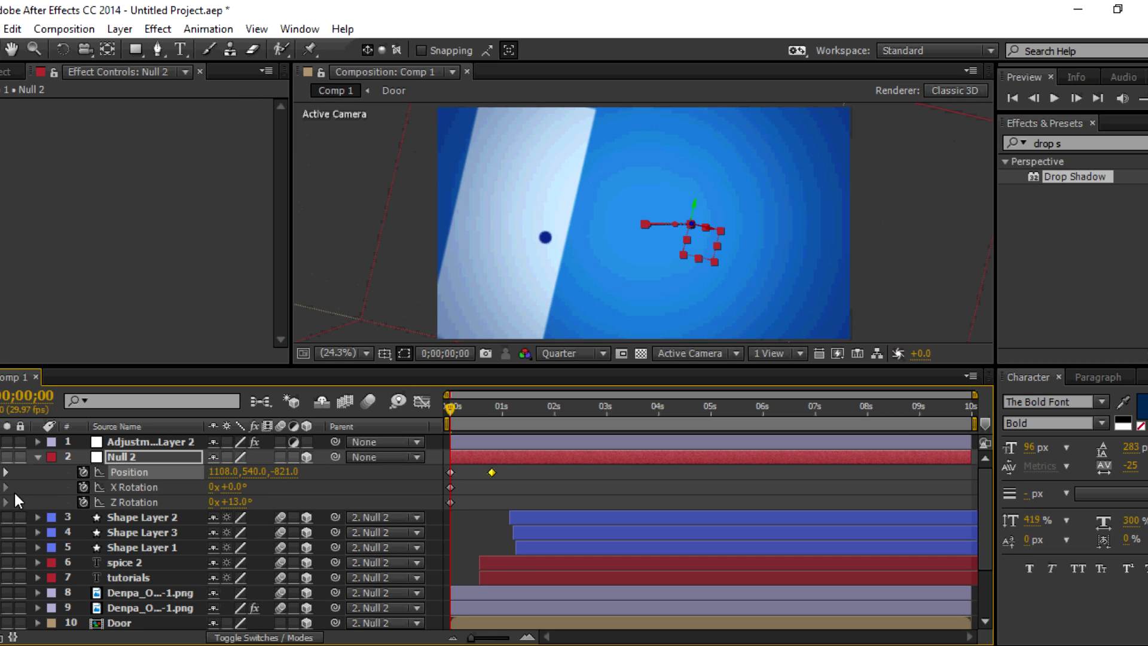
{"action": "key", "text": "k"}
{"action": "left_click_drag", "start_coordinate": [231, 508], "coordinate": [226, 502]}
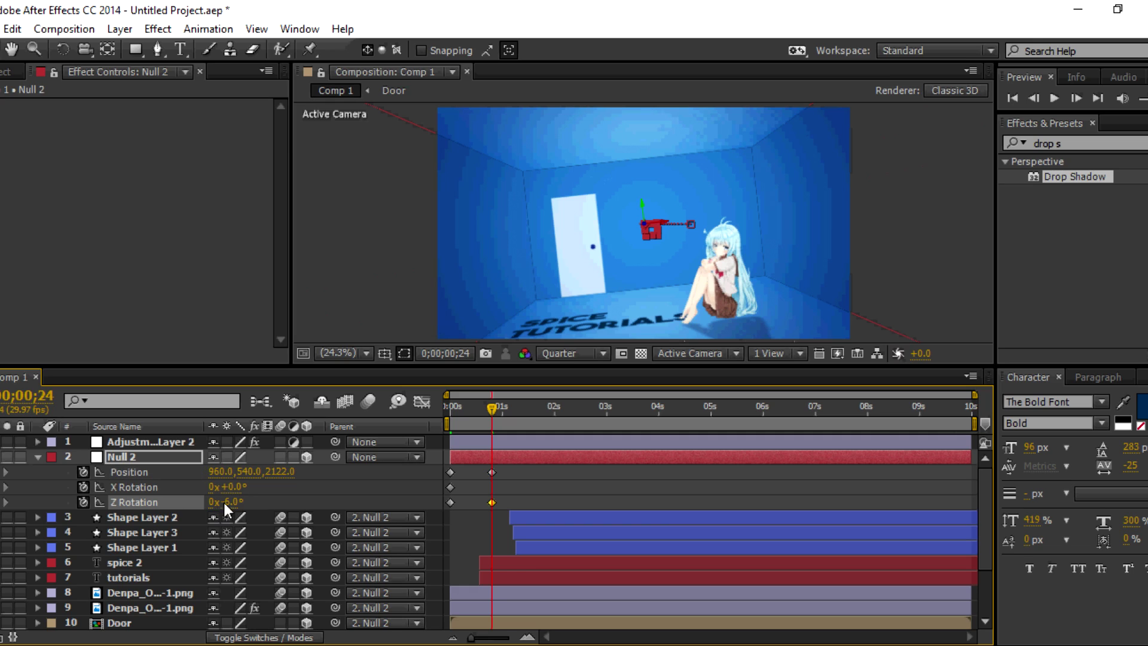
{"action": "left_click", "coordinate": [225, 502]}
{"action": "type", "text": "3"}
{"action": "key", "text": "Return"}
{"action": "left_click", "coordinate": [232, 504]}
{"action": "type", "text": "4"}
{"action": "key", "text": "Return"}
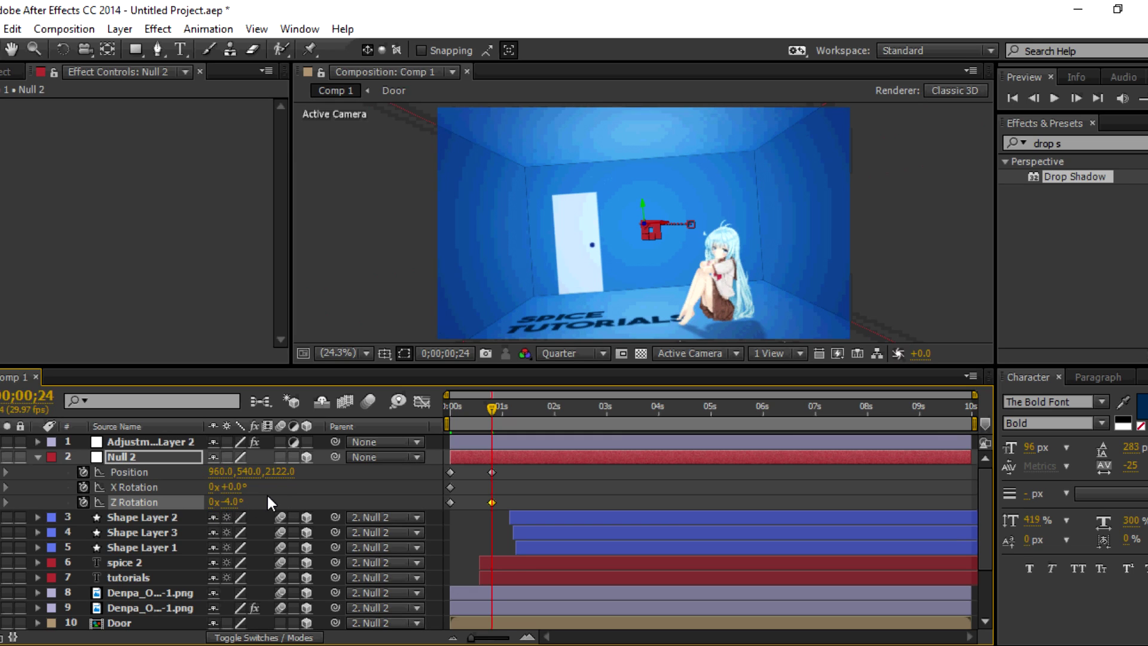
{"action": "mouse_move", "coordinate": [286, 473]}
{"action": "left_mouse_down"}
{"action": "mouse_move", "coordinate": [360, 466]}
{"action": "mouse_move", "coordinate": [329, 472]}
{"action": "left_mouse_up"}
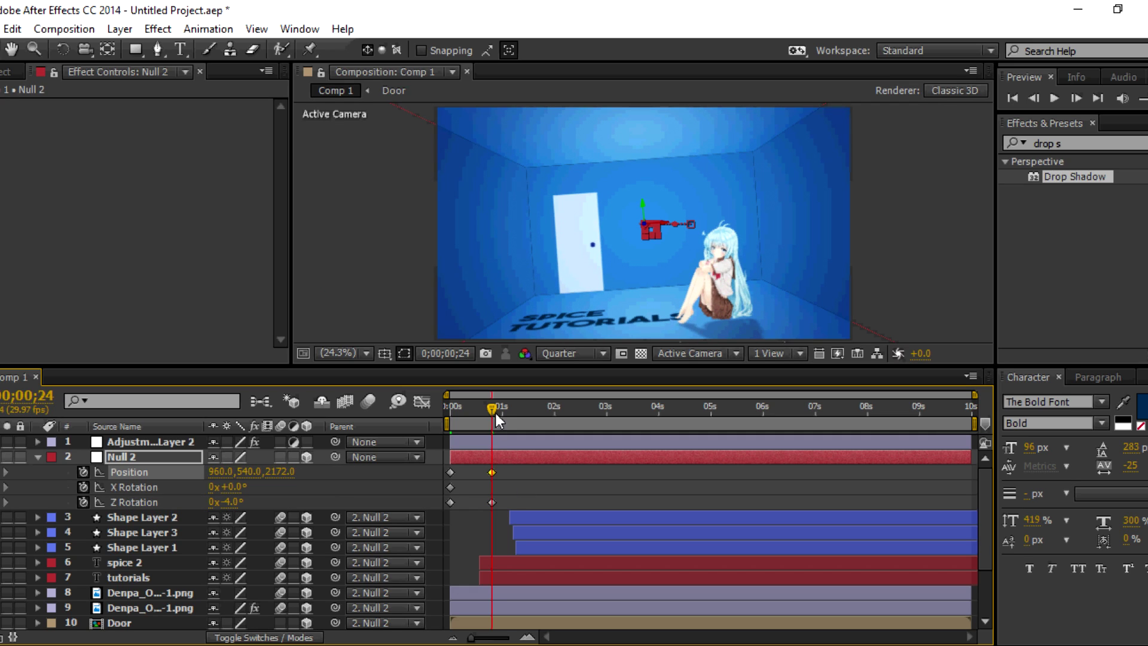
Select Null 2's keyframes and open their context menu
{"action": "left_click", "coordinate": [358, 482]}
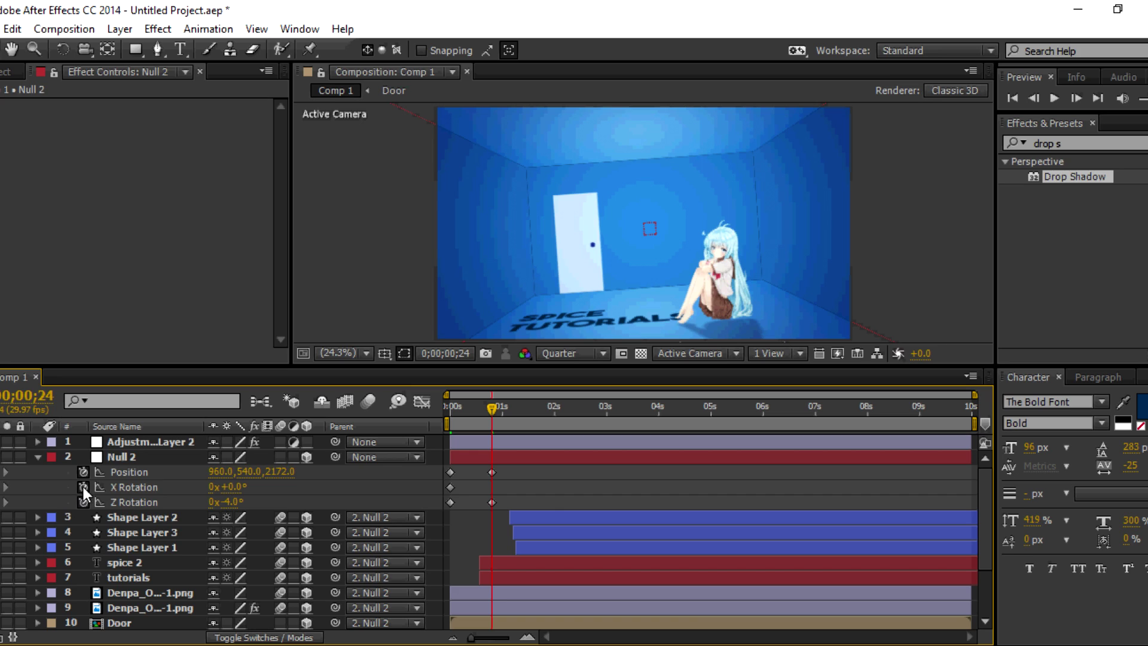
{"action": "left_click", "coordinate": [452, 504]}
{"action": "right_click", "coordinate": [452, 505]}
Apply Easy Ease to Null 2's keyframes and reshape the speed graph for a fast-then-slow move
{"action": "mouse_move", "coordinate": [529, 493]}
{"action": "left_click", "coordinate": [657, 530]}
{"action": "left_click", "coordinate": [421, 401]}
{"action": "left_click_drag", "start_coordinate": [471, 637], "coordinate": [505, 638]}
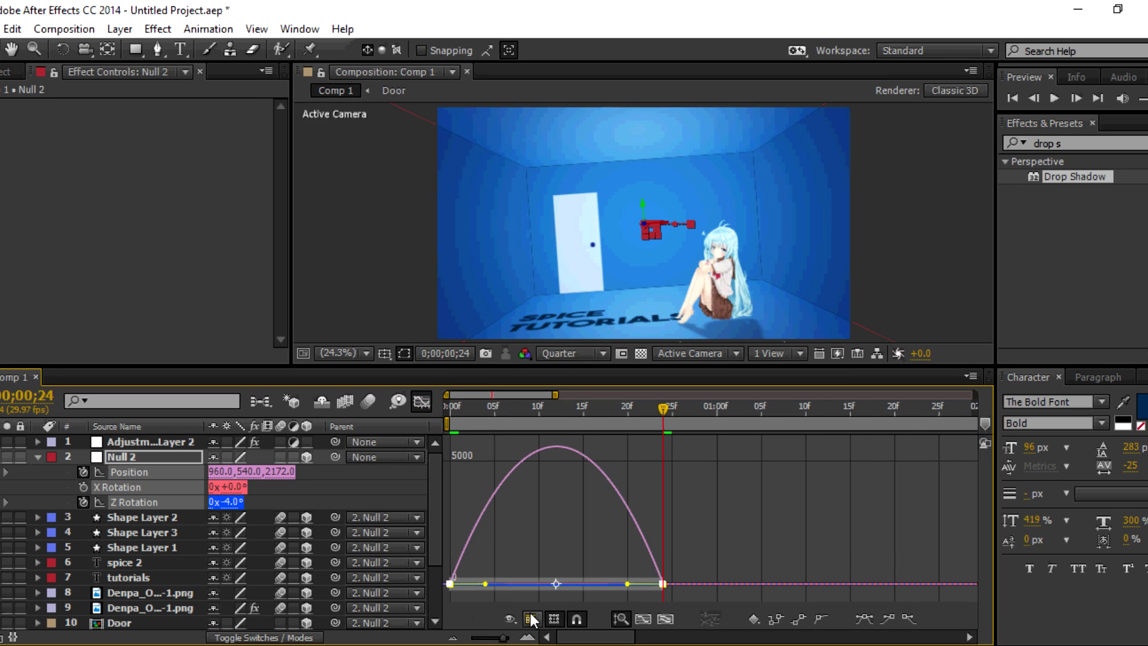
{"action": "left_click_drag", "start_coordinate": [625, 583], "coordinate": [501, 583]}
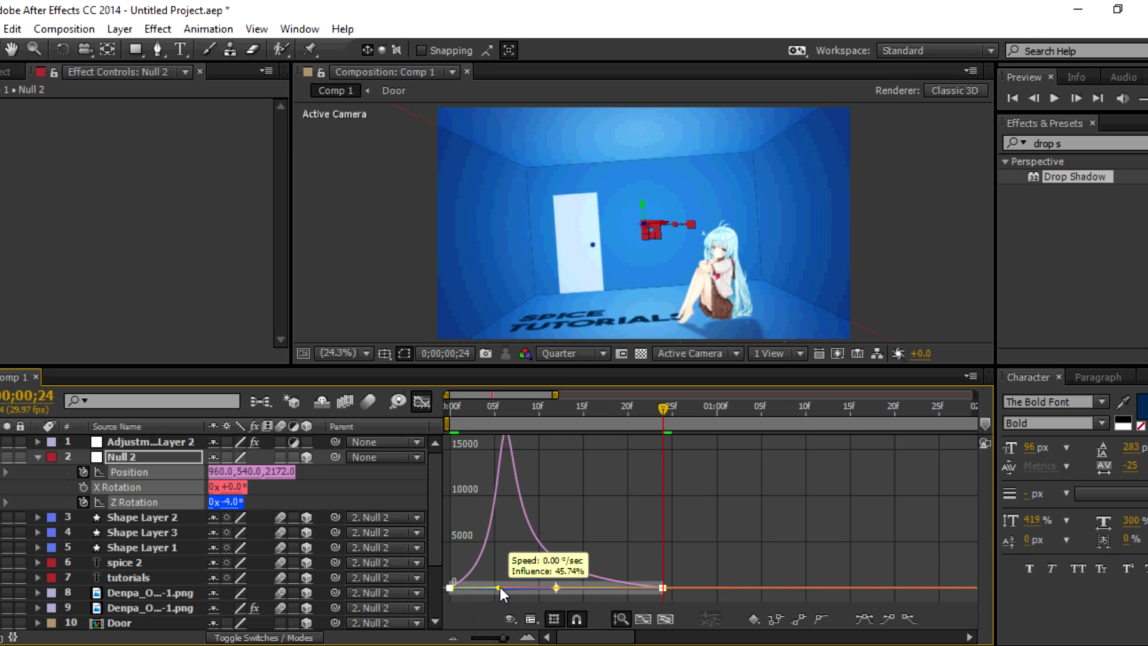
{"action": "key", "text": "shift+F3"}
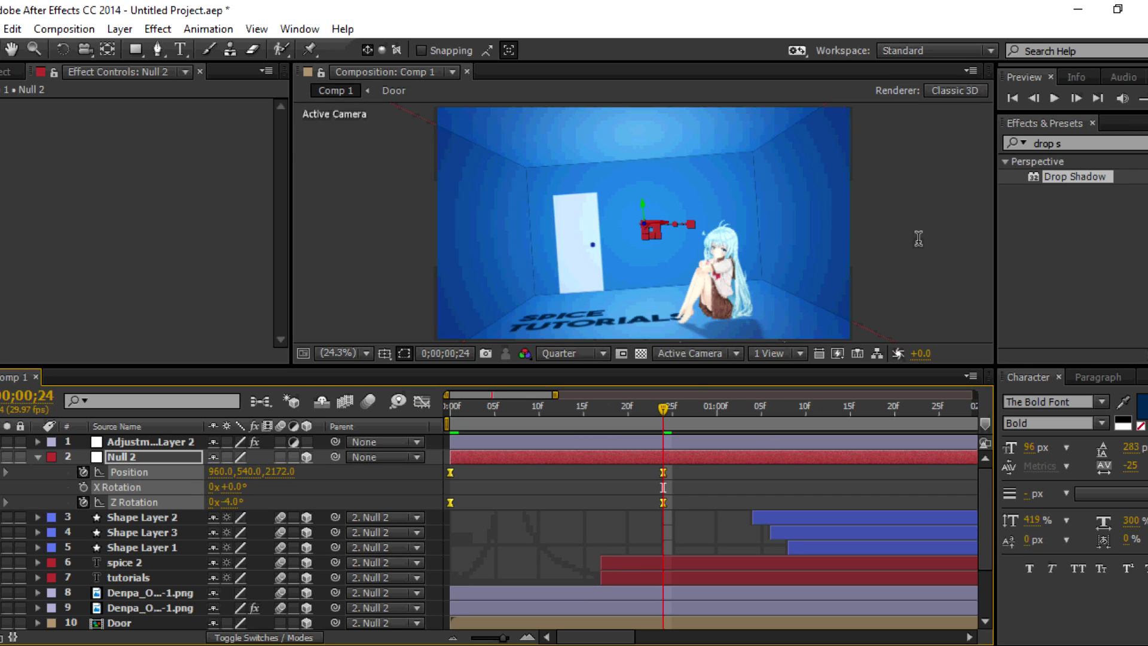
Pull Null 2's end keyframes earlier to about frame 22 and start both text layers at the current frame
{"action": "left_click_drag", "start_coordinate": [666, 407], "coordinate": [512, 456]}
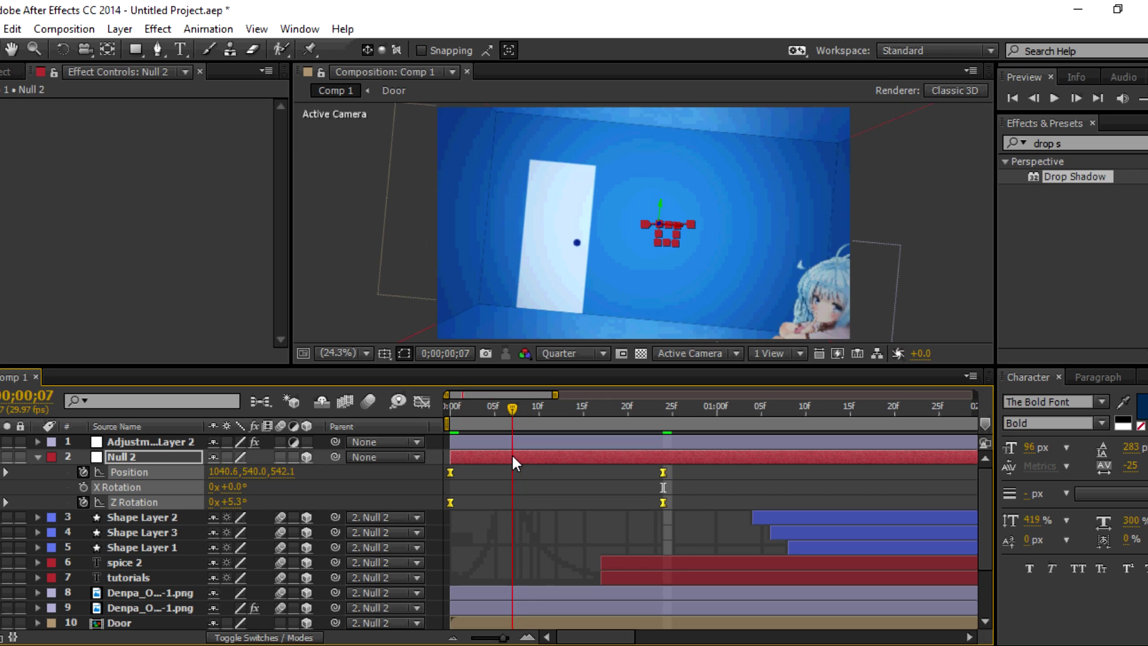
{"action": "left_click_drag", "start_coordinate": [662, 501], "coordinate": [645, 501]}
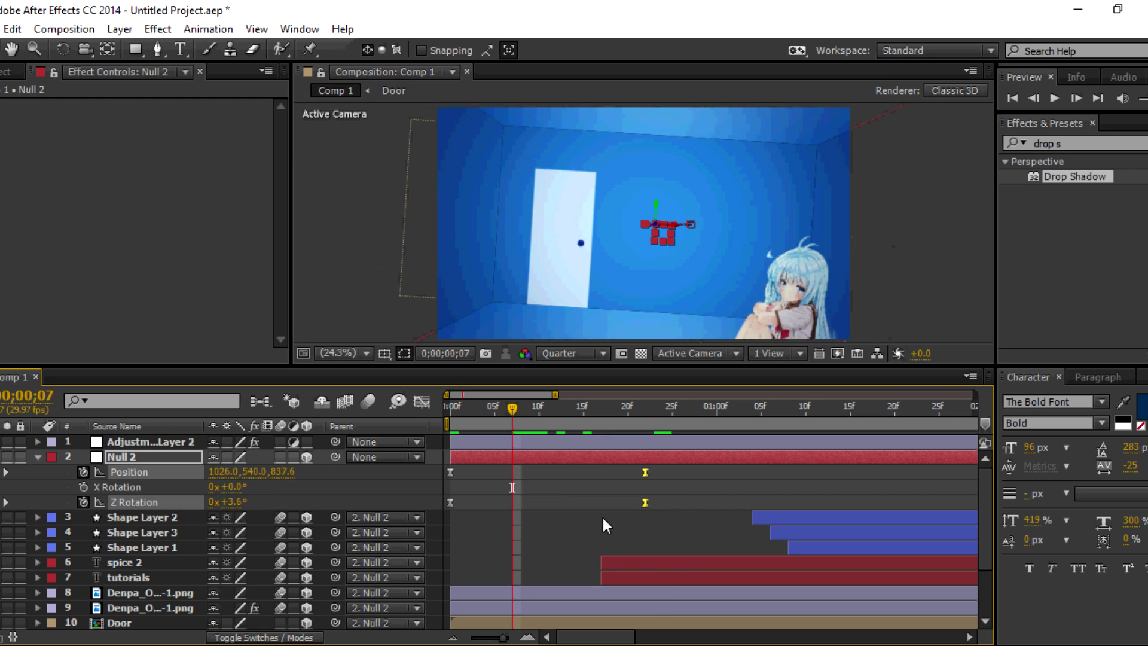
{"action": "left_click_drag", "start_coordinate": [434, 557], "coordinate": [509, 576]}
{"action": "key", "text": "bracketleft"}
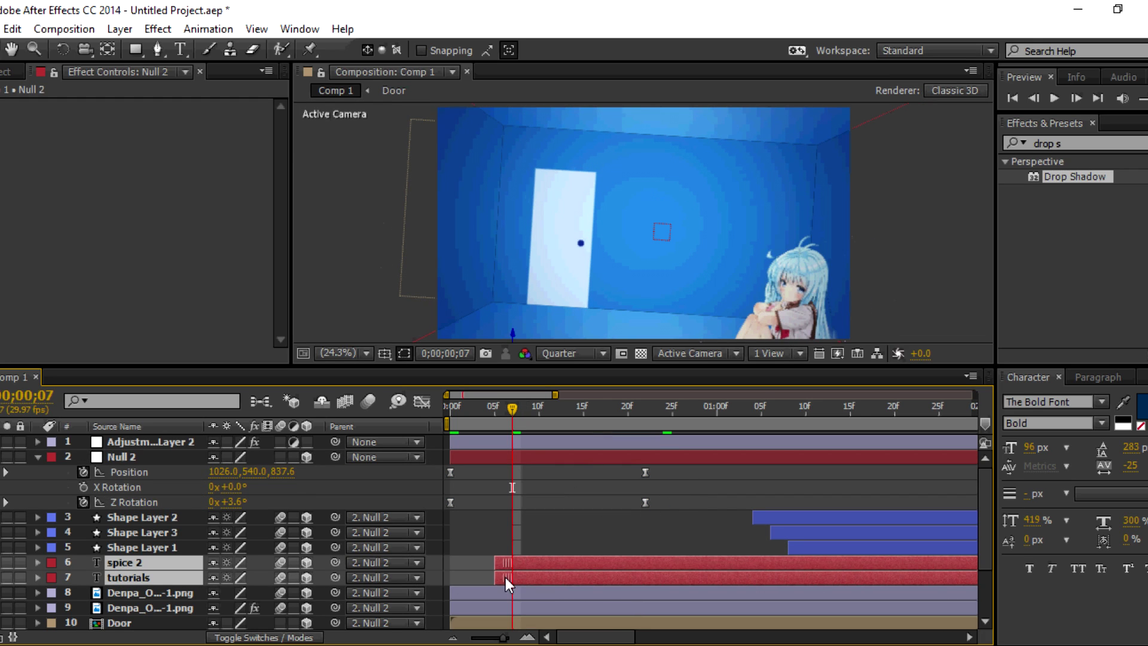
Move tutorials above spice 2, delay it slightly, and preview the intro
{"action": "left_click", "coordinate": [536, 526]}
{"action": "left_click", "coordinate": [179, 577]}
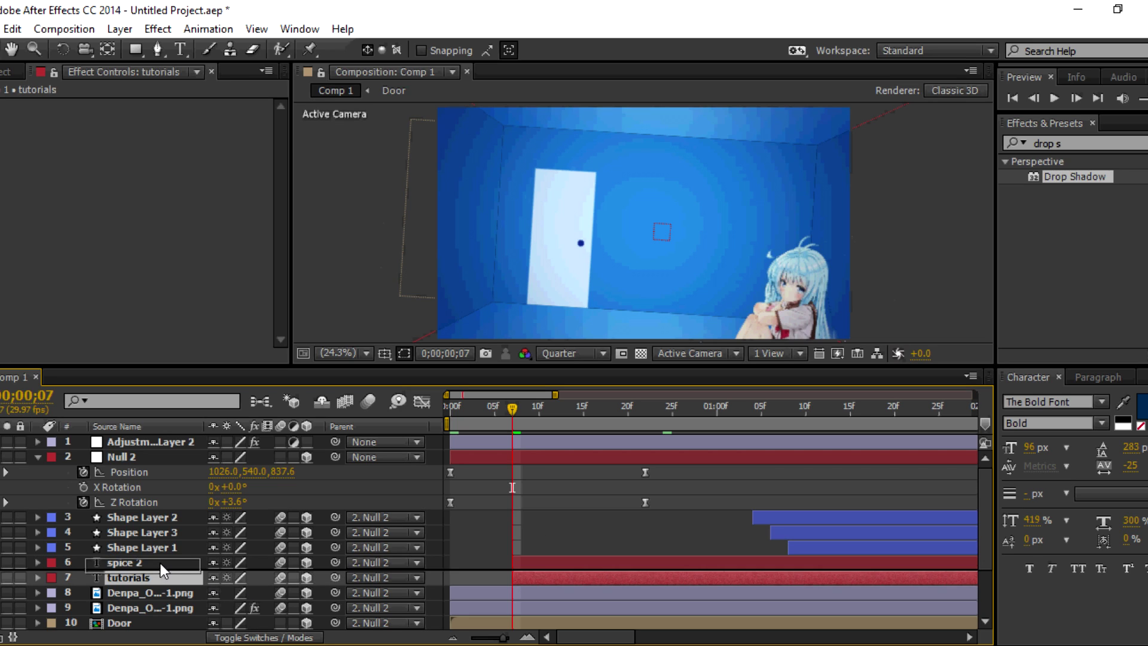
{"action": "mouse_move", "coordinate": [162, 560]}
{"action": "left_mouse_down"}
{"action": "mouse_move", "coordinate": [556, 573]}
{"action": "mouse_move", "coordinate": [615, 562]}
{"action": "left_mouse_up"}
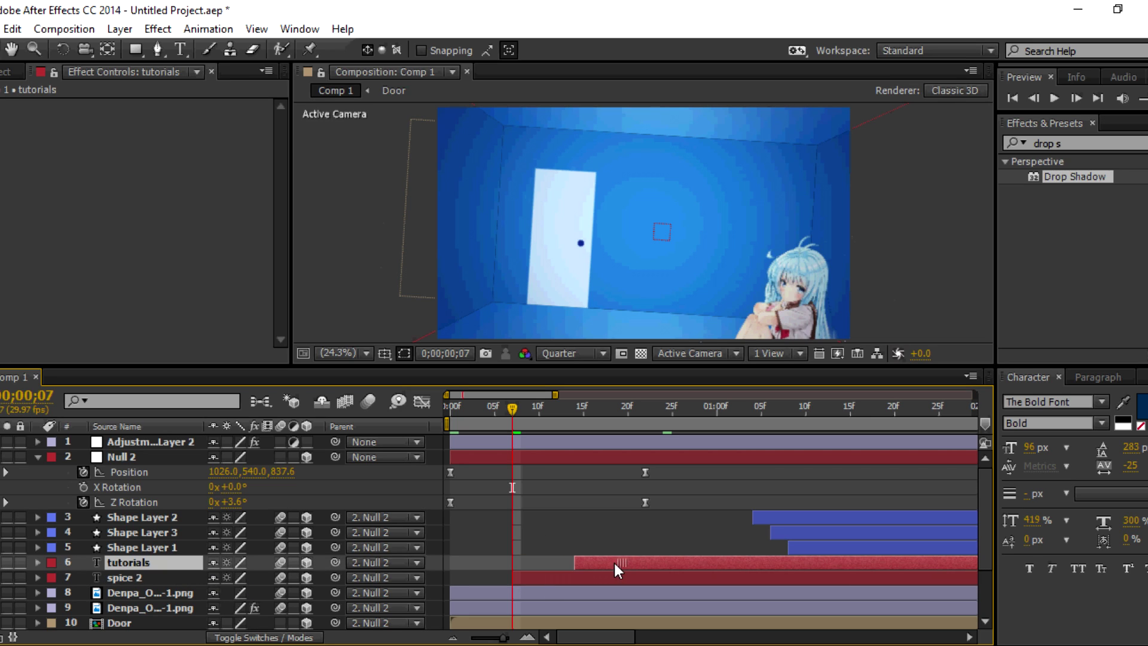
{"action": "mouse_move", "coordinate": [432, 513]}
{"action": "left_mouse_down"}
{"action": "mouse_move", "coordinate": [668, 543]}
{"action": "mouse_move", "coordinate": [560, 547]}
{"action": "left_mouse_up"}
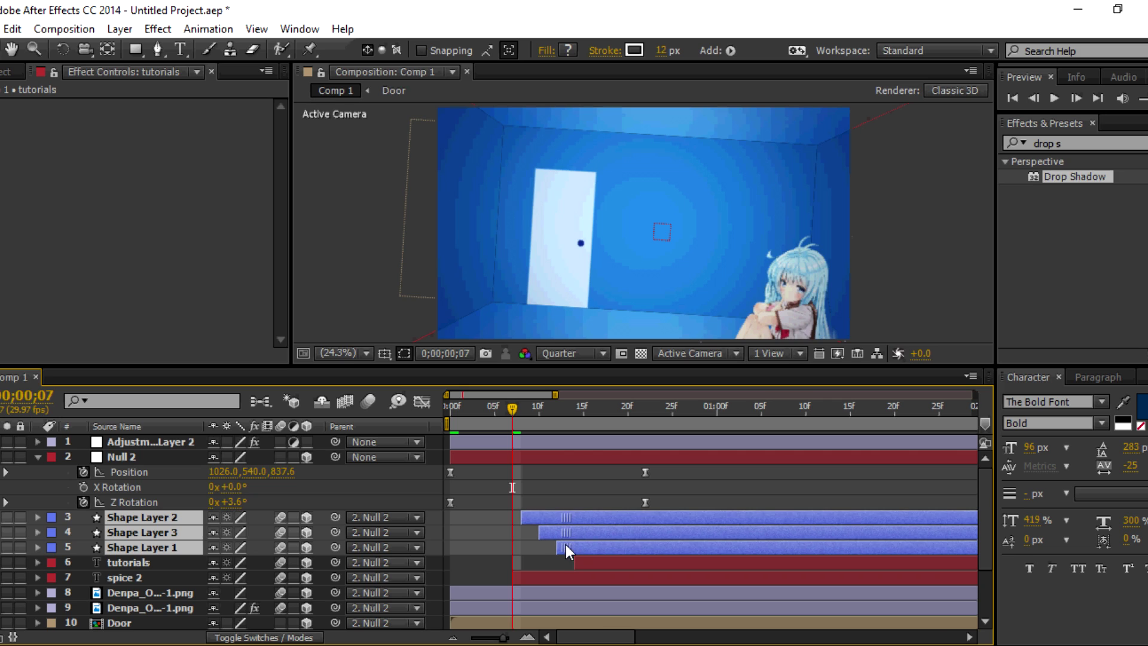
{"action": "key", "text": "KP_0"}
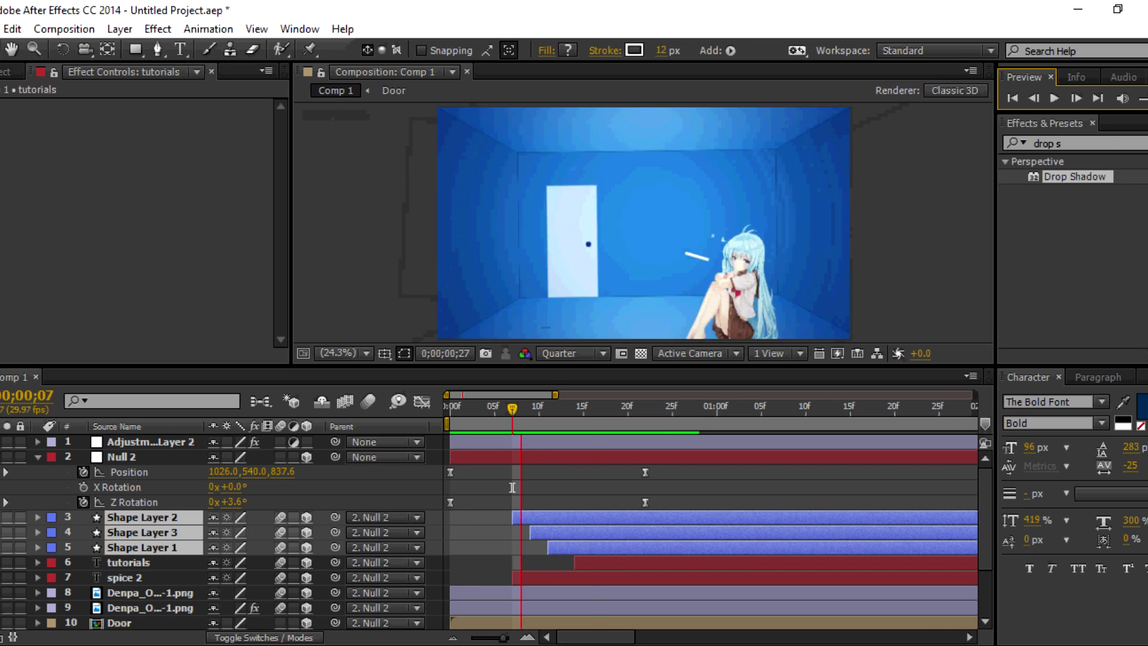
{"action": "left_click_drag", "start_coordinate": [495, 414], "coordinate": [445, 435]}
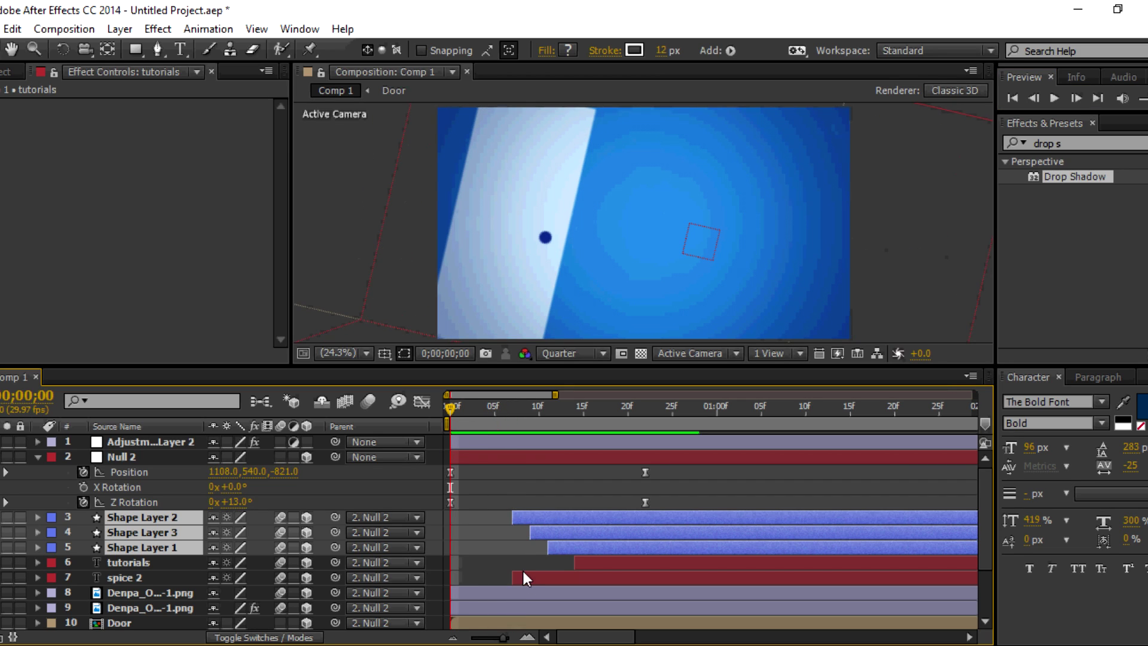
Start spice 2 at frame 0, bring tutorials and accent lines earlier, and stretch Null 2's move to about one second
{"action": "left_click_drag", "start_coordinate": [529, 577], "coordinate": [483, 587]}
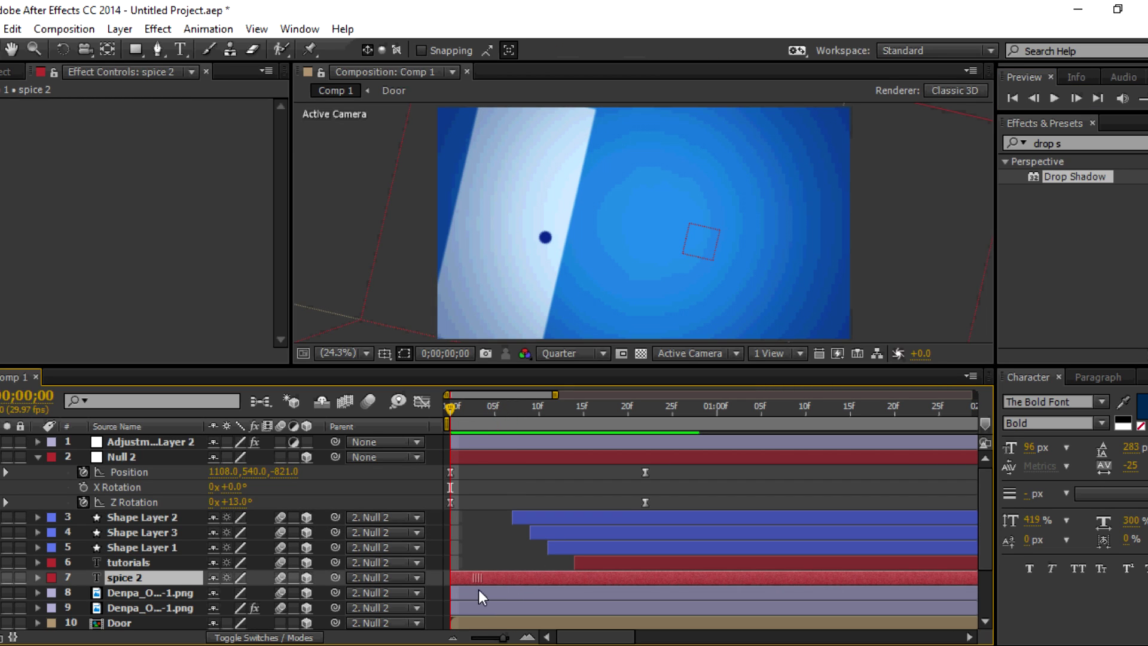
{"action": "left_click_drag", "start_coordinate": [611, 562], "coordinate": [533, 563]}
{"action": "left_click_drag", "start_coordinate": [437, 522], "coordinate": [461, 549]}
{"action": "left_click_drag", "start_coordinate": [549, 517], "coordinate": [523, 519]}
{"action": "key", "text": "space"}
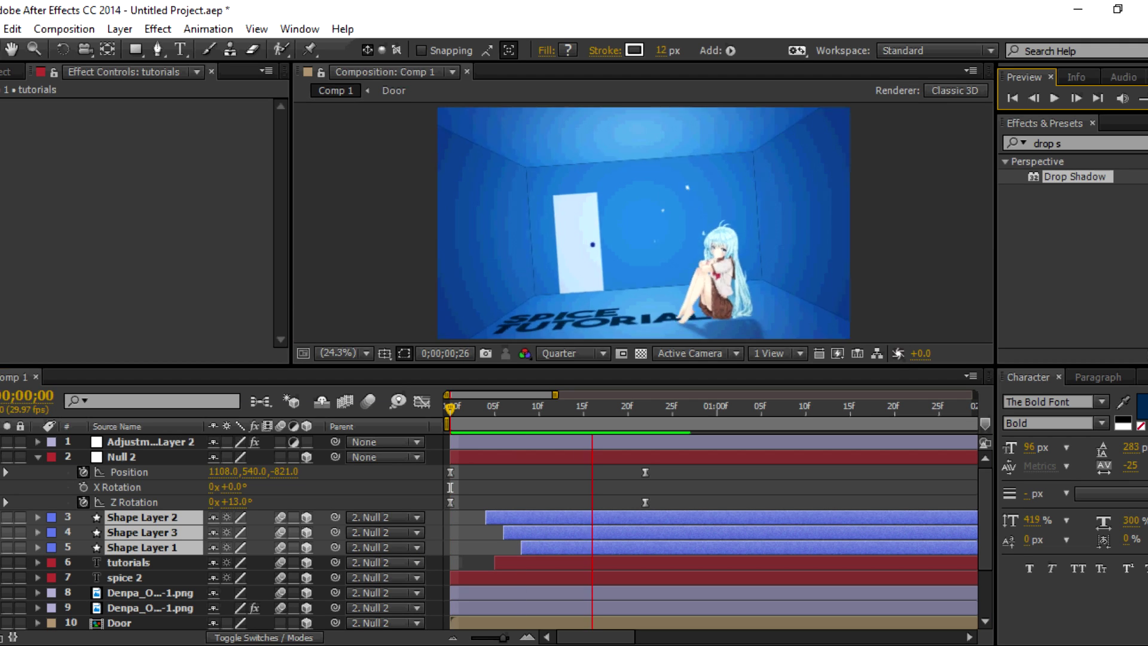
{"action": "mouse_move", "coordinate": [686, 462]}
{"action": "left_mouse_down"}
{"action": "mouse_move", "coordinate": [638, 501]}
{"action": "mouse_move", "coordinate": [709, 503]}
{"action": "left_mouse_up"}
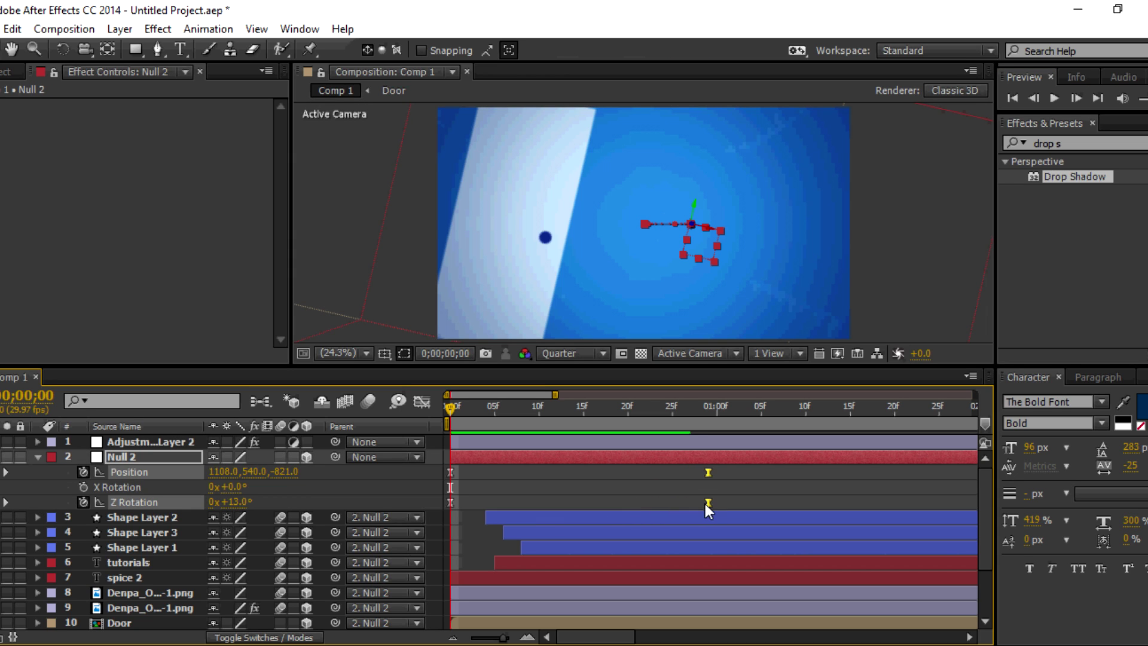
{"action": "key", "text": "space"}
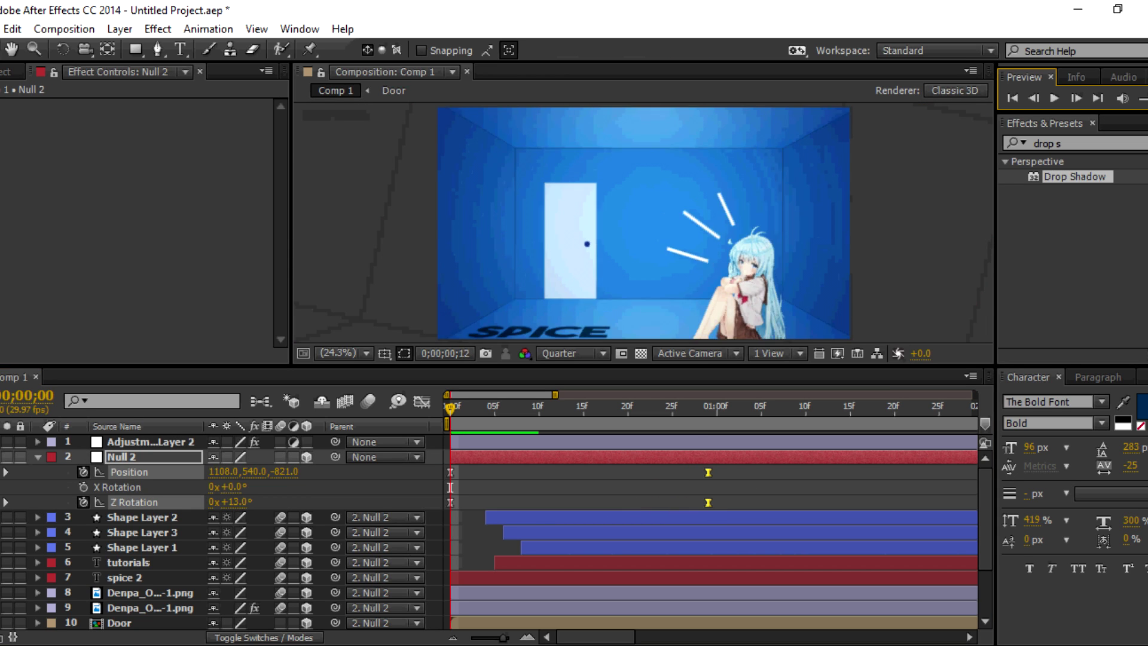